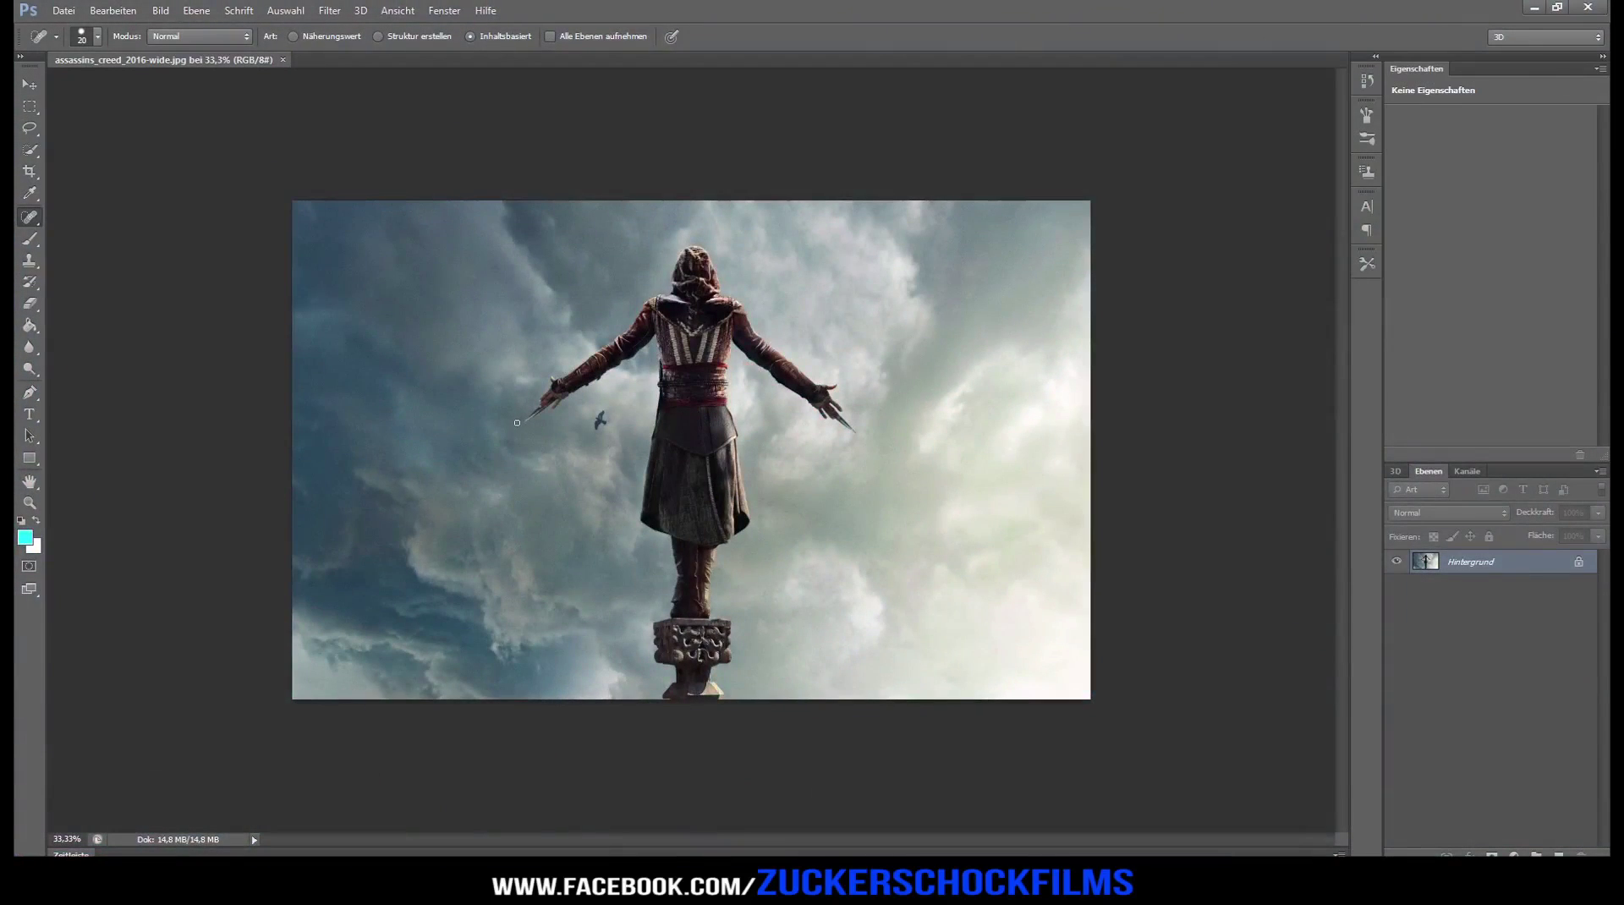
Step: Switch to the Quick Selection Tool in the toolbox to begin isolating the hooded figure
{"action": "left_click", "coordinate": [31, 150]}
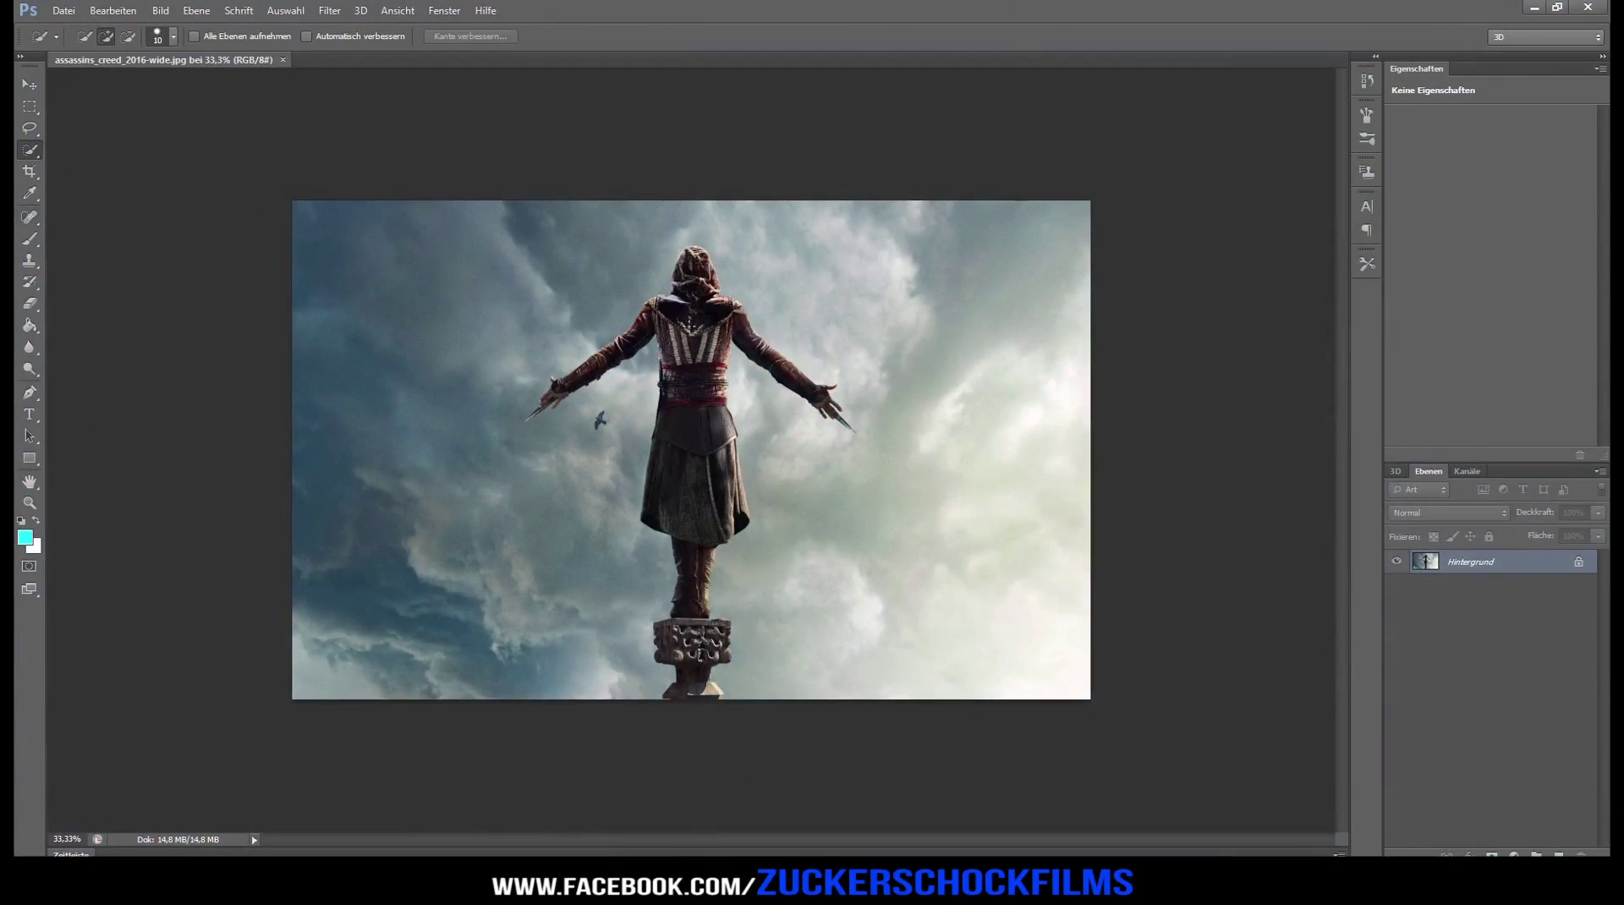
Step: Quick-select the hooded figure and pedestal, subtracting stray sky by the head, right blade and both thumbs
{"action": "key", "text": "ctrl+plus"}
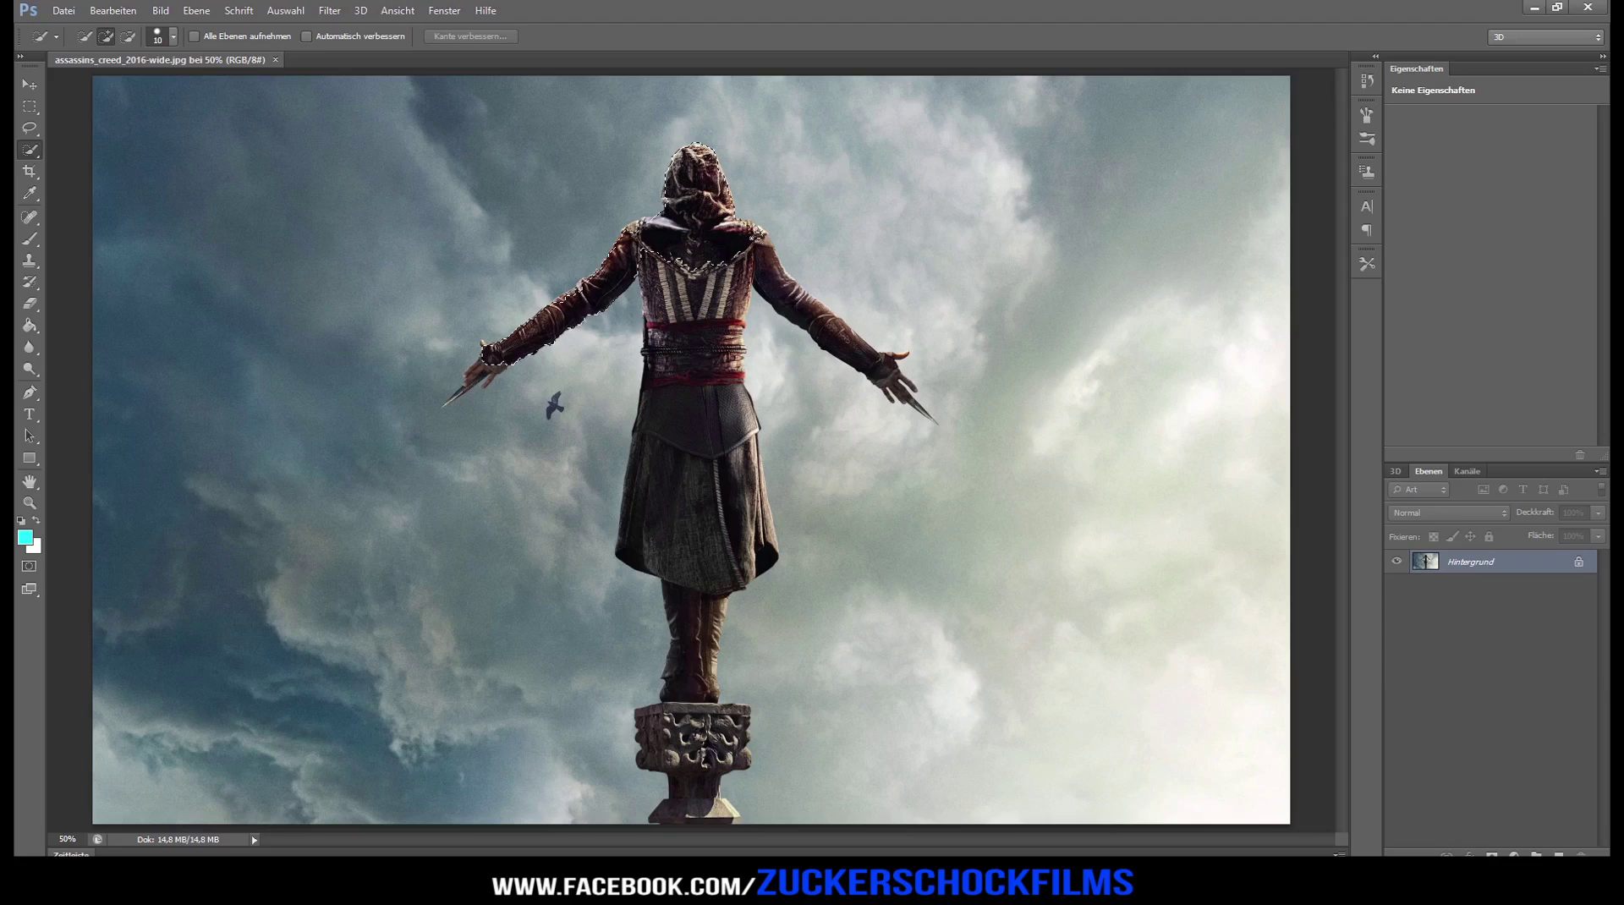
{"action": "mouse_move", "coordinate": [752, 239]}
{"action": "left_mouse_down"}
{"action": "mouse_move", "coordinate": [909, 389]}
{"action": "mouse_move", "coordinate": [744, 304]}
{"action": "mouse_move", "coordinate": [745, 592]}
{"action": "mouse_move", "coordinate": [702, 795]}
{"action": "mouse_move", "coordinate": [635, 524]}
{"action": "mouse_move", "coordinate": [761, 542]}
{"action": "mouse_move", "coordinate": [774, 444]}
{"action": "mouse_move", "coordinate": [474, 372]}
{"action": "mouse_move", "coordinate": [652, 203]}
{"action": "mouse_move", "coordinate": [660, 736]}
{"action": "mouse_move", "coordinate": [735, 727]}
{"action": "left_mouse_up"}
{"action": "key", "text": "alt"}
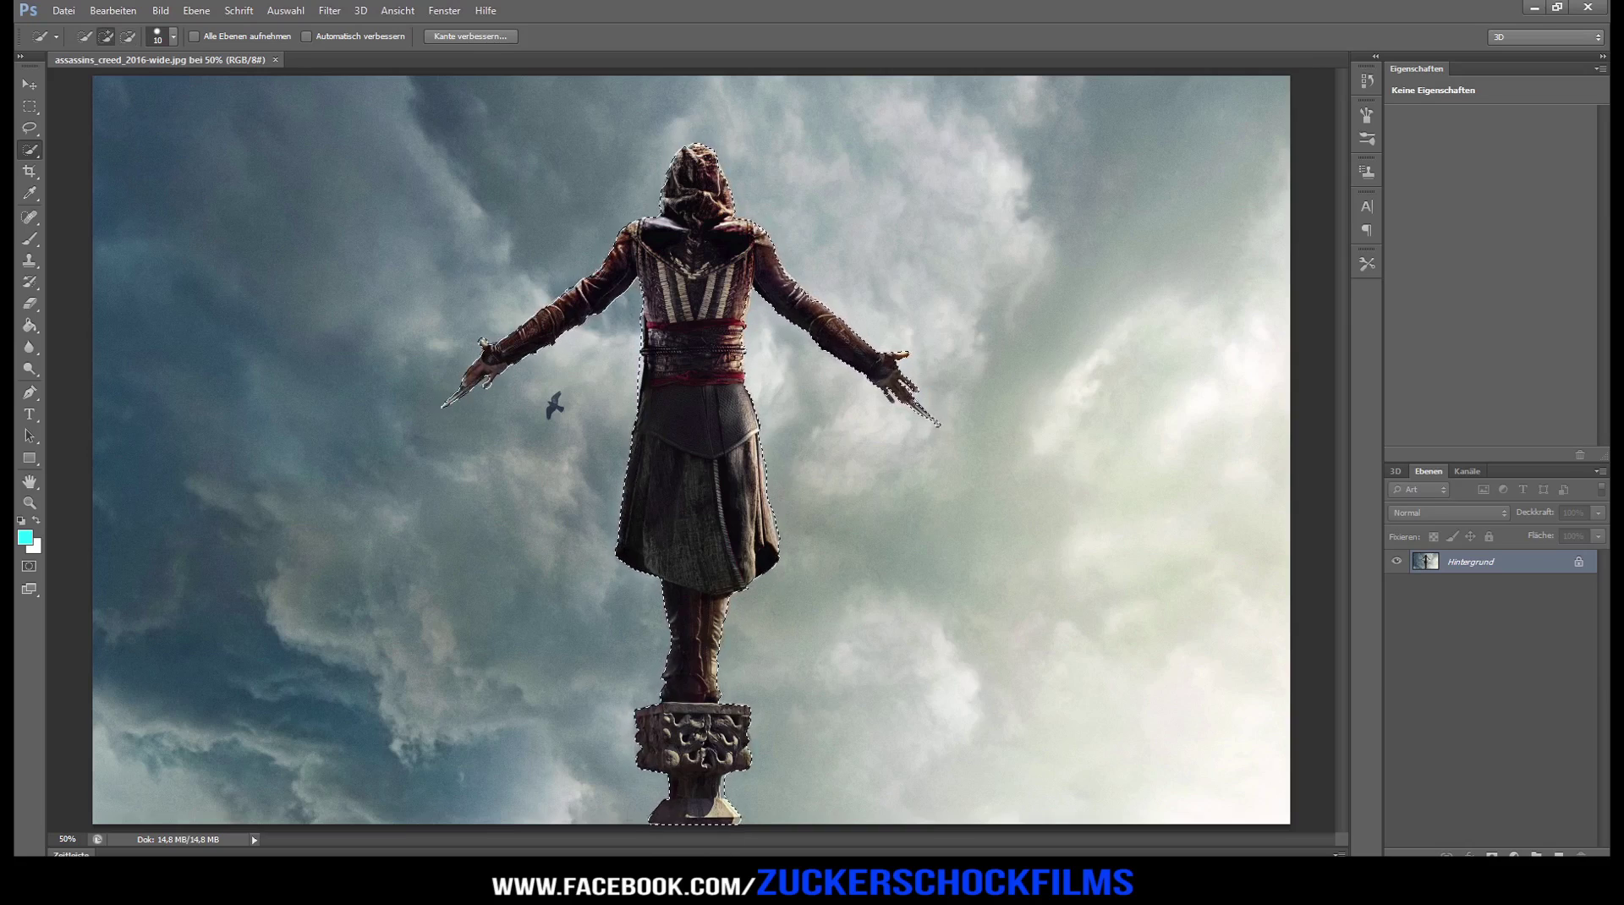
{"action": "key", "text": "ctrl+alt+0"}
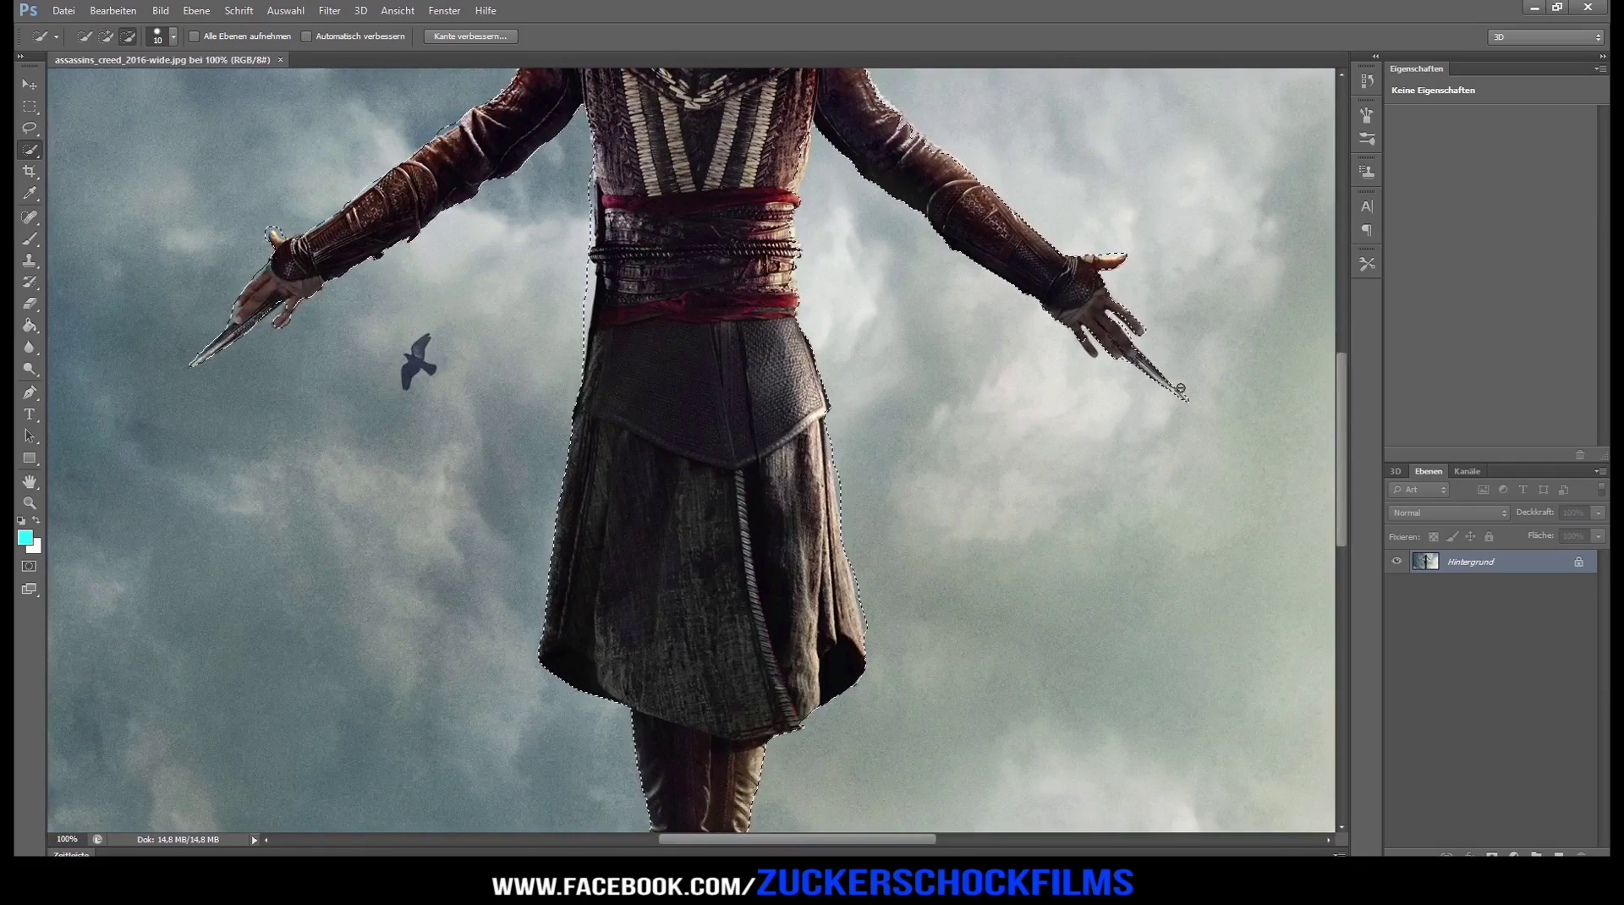
{"action": "left_click", "coordinate": [1187, 411], "text": "alt"}
{"action": "left_click", "coordinate": [1103, 253], "text": "alt"}
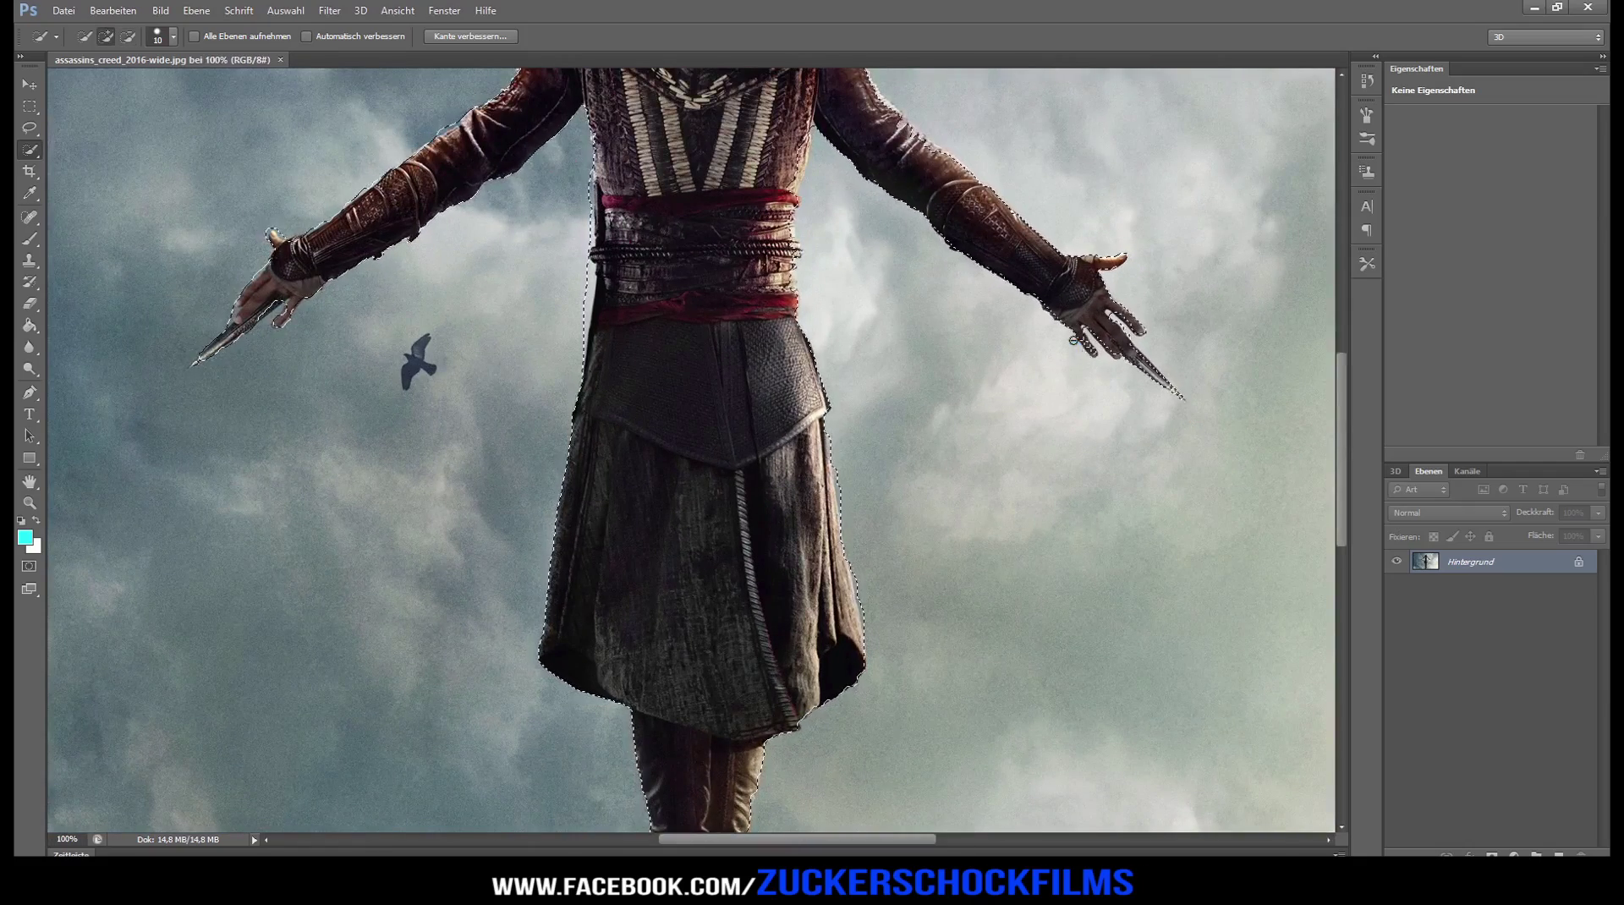
{"action": "left_click", "coordinate": [275, 227], "text": "alt"}
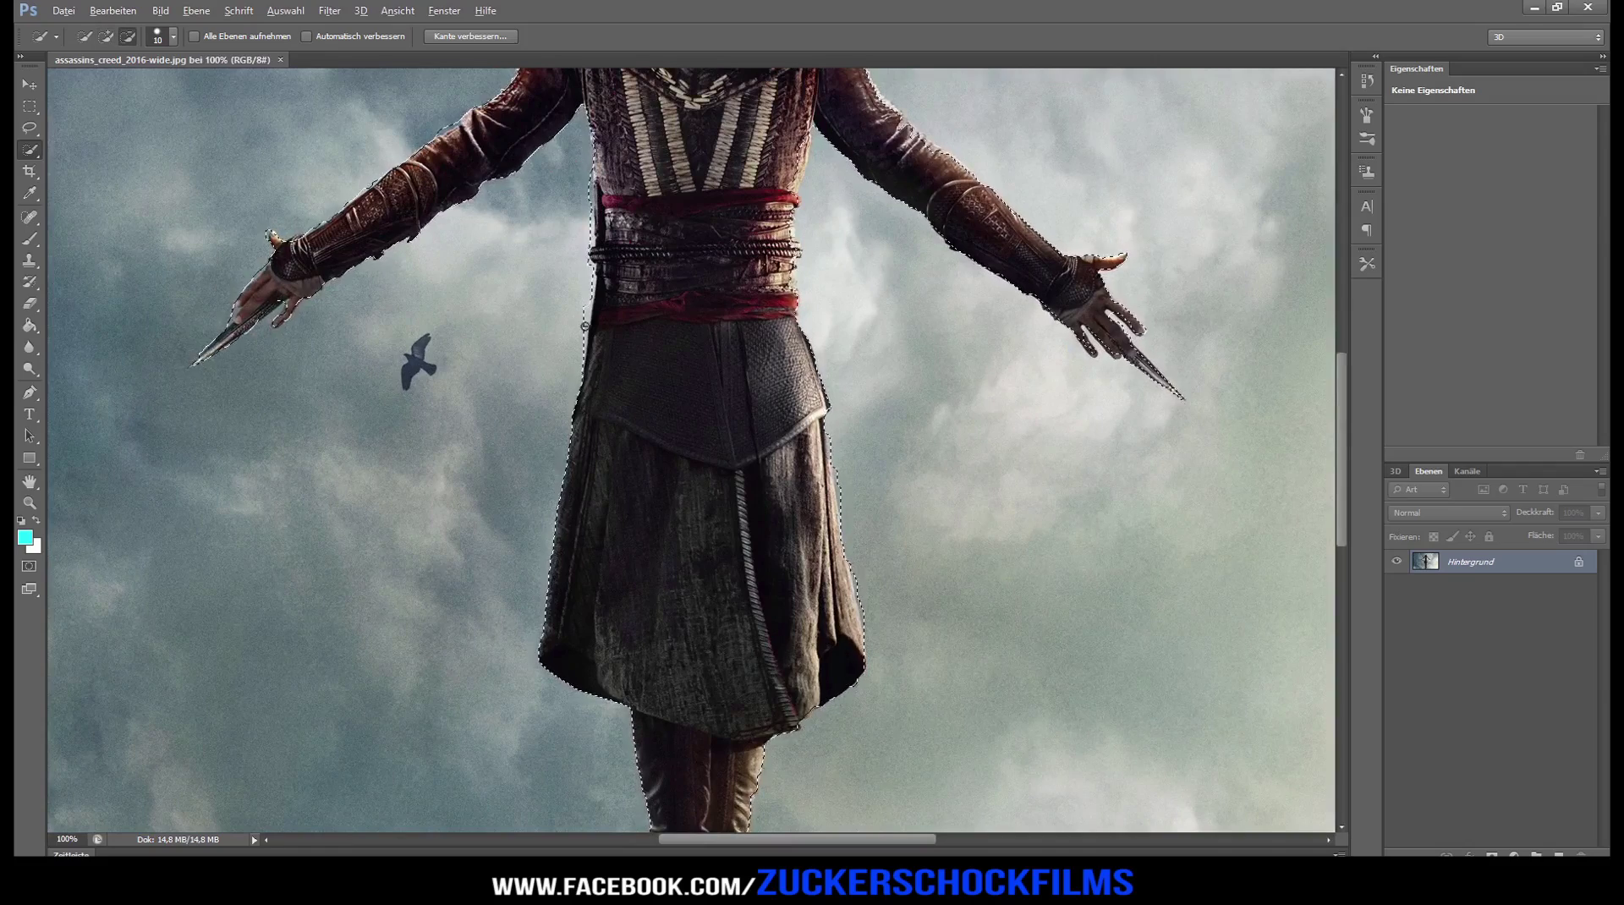
{"action": "key", "text": "ctrl+minus"}
{"action": "key", "text": "ctrl+minus"}
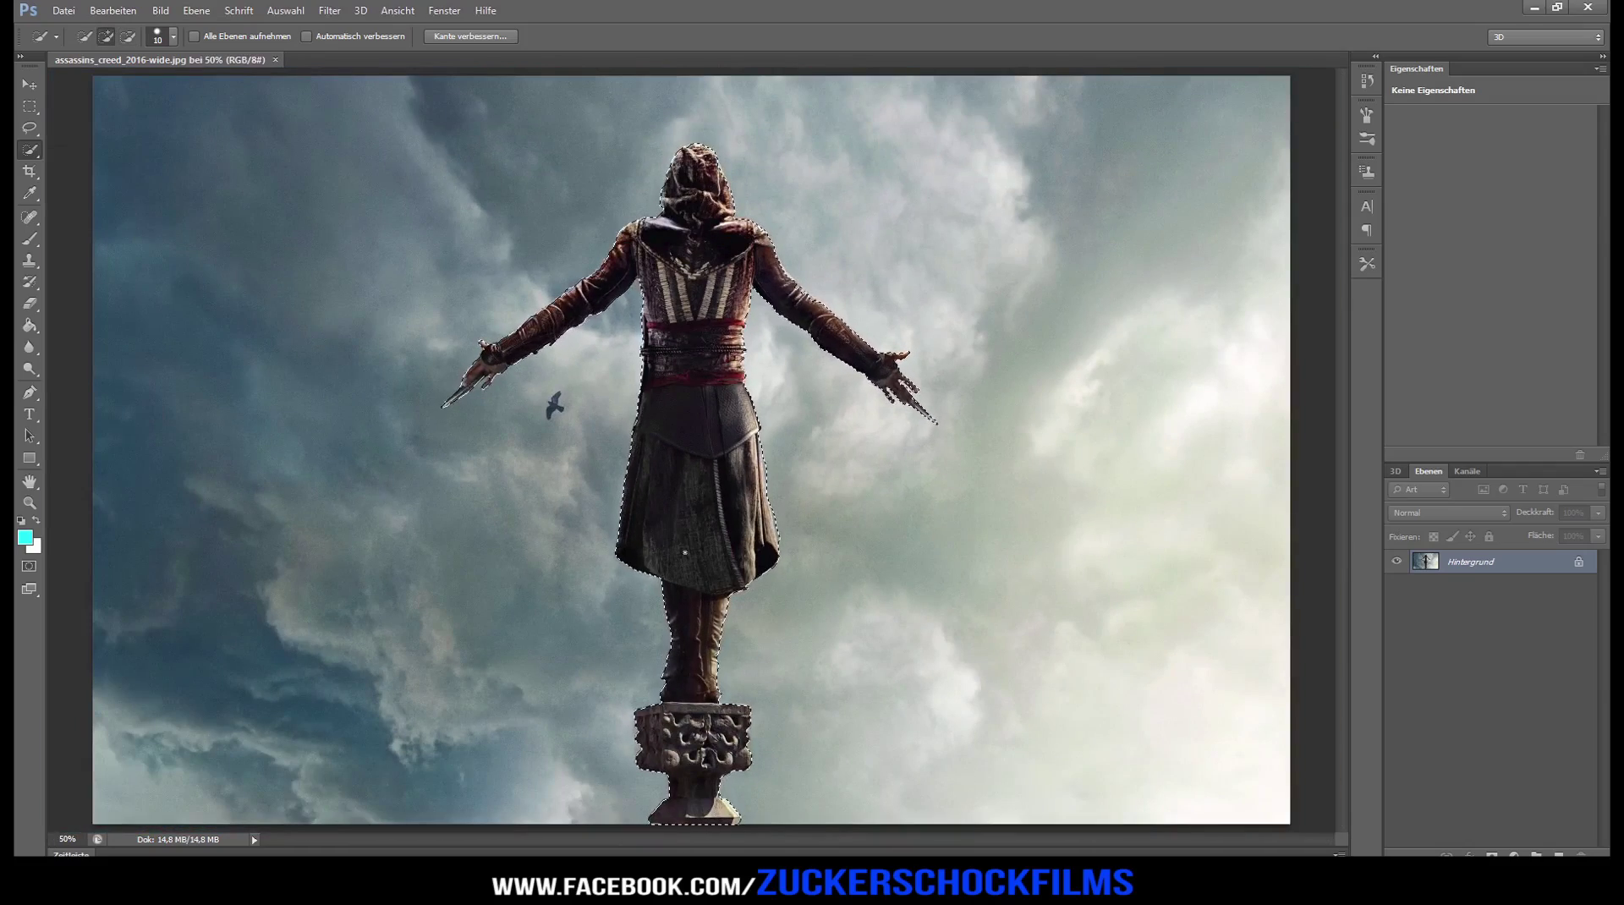
Step: Copy the figure onto a new layer Ebene 1, hide it, and make Hintergrund the active layer
{"action": "key", "text": "ctrl+c"}
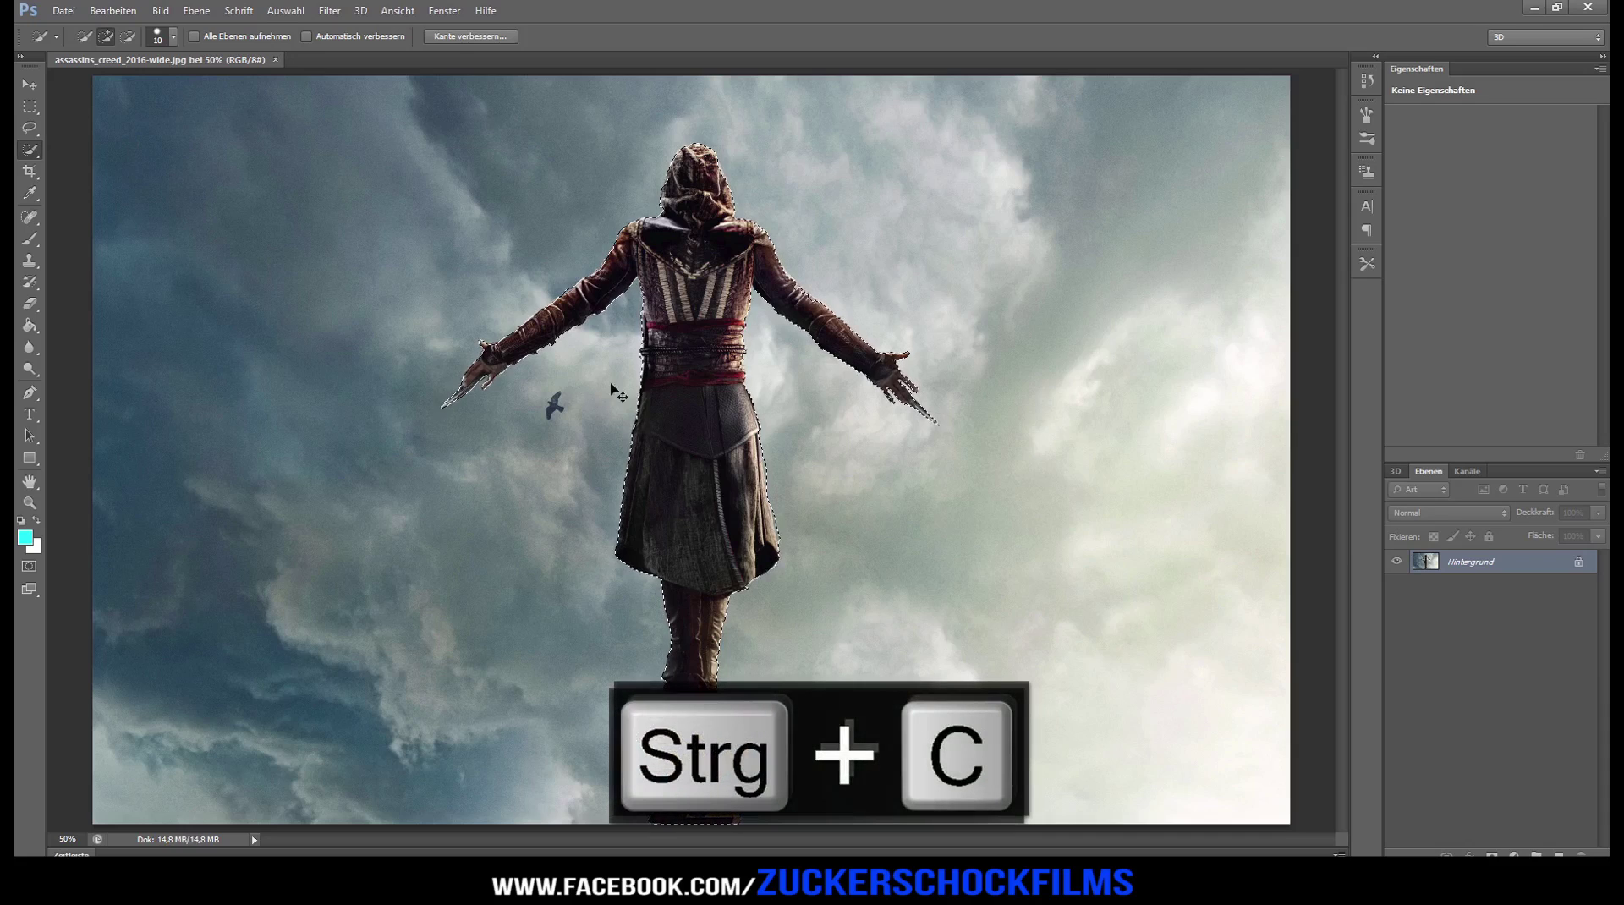
{"action": "key", "text": "ctrl+v"}
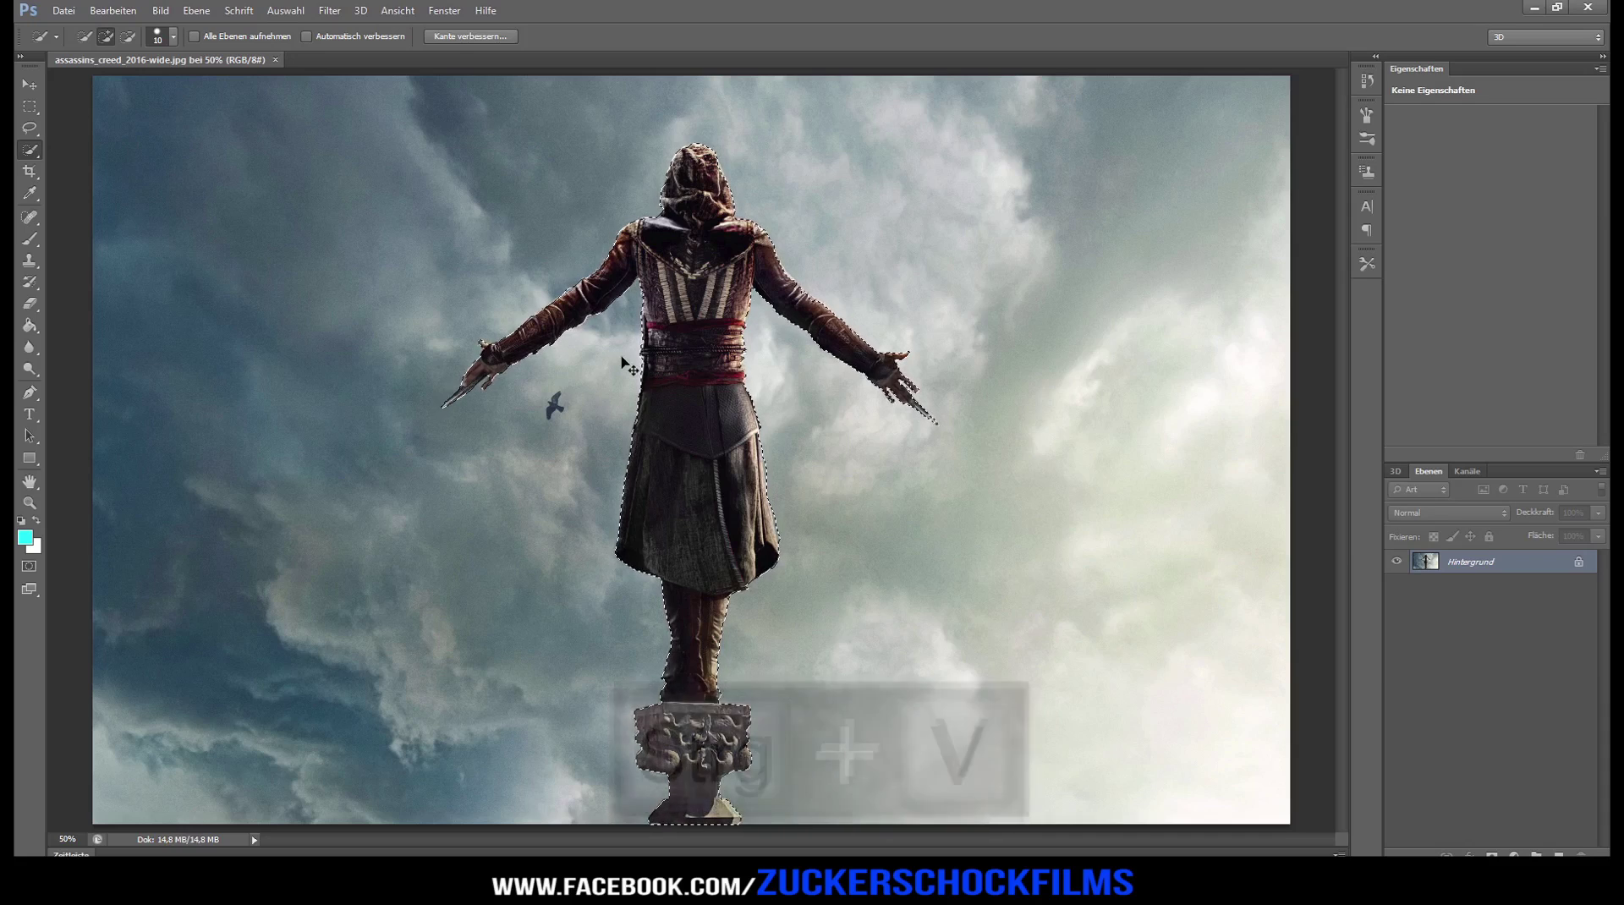
{"action": "left_click", "coordinate": [1395, 585]}
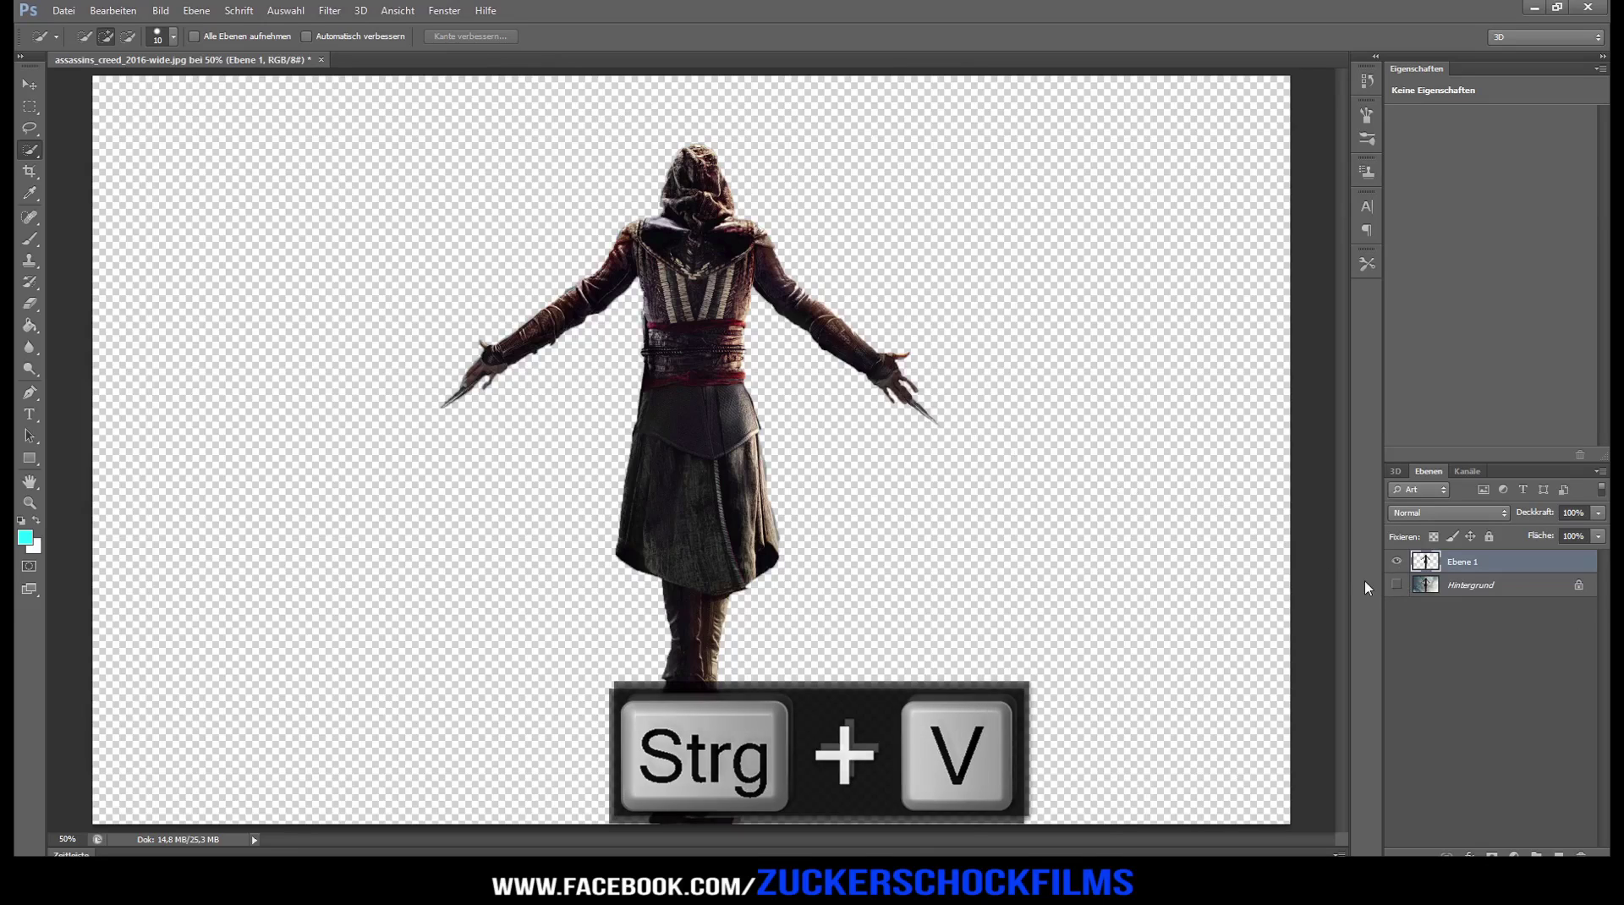
{"action": "left_click", "coordinate": [1396, 585]}
{"action": "left_click", "coordinate": [1395, 562]}
{"action": "left_click", "coordinate": [1451, 585]}
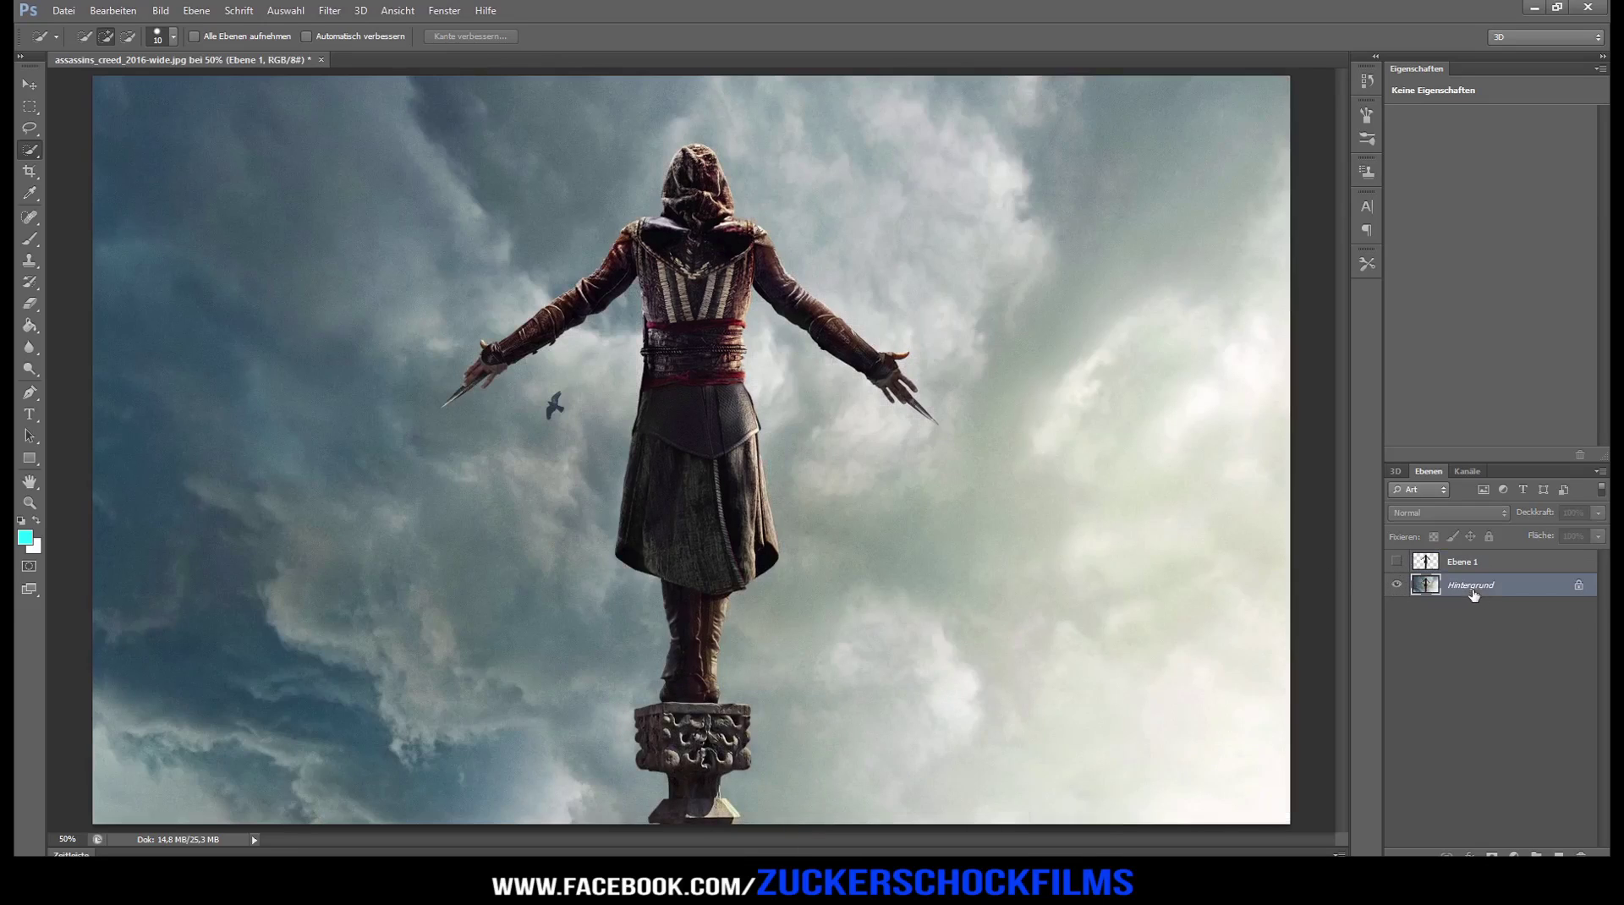
Step: Reselect the figure area and fill it with Content-Aware clouds on the Hintergrund layer
{"action": "left_click", "coordinate": [286, 11]}
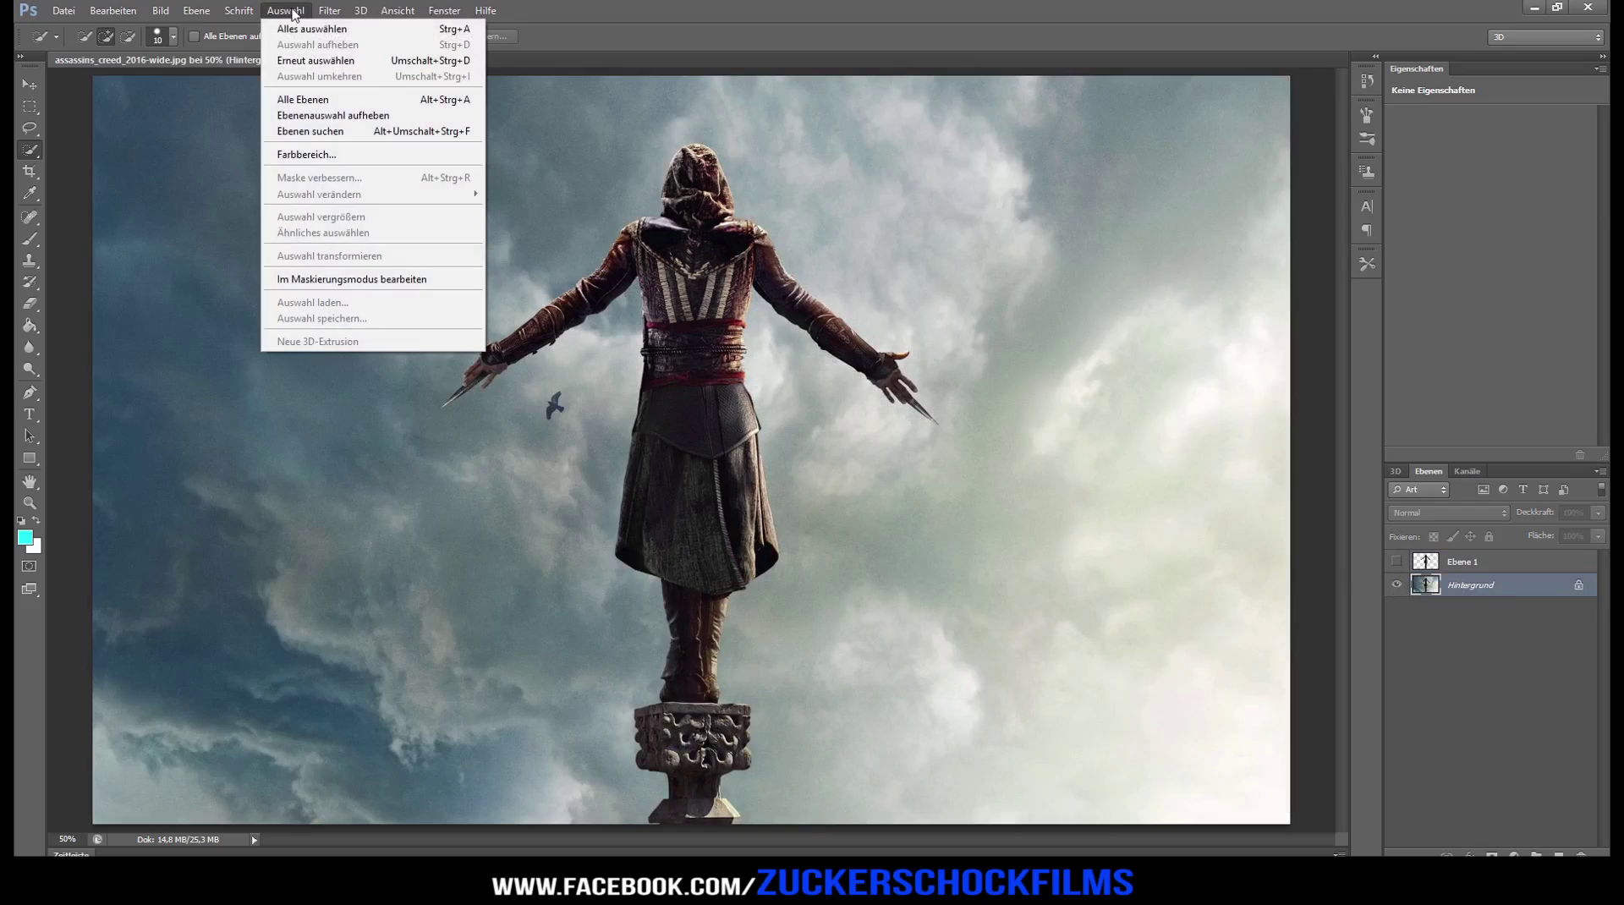
{"action": "left_click", "coordinate": [341, 62]}
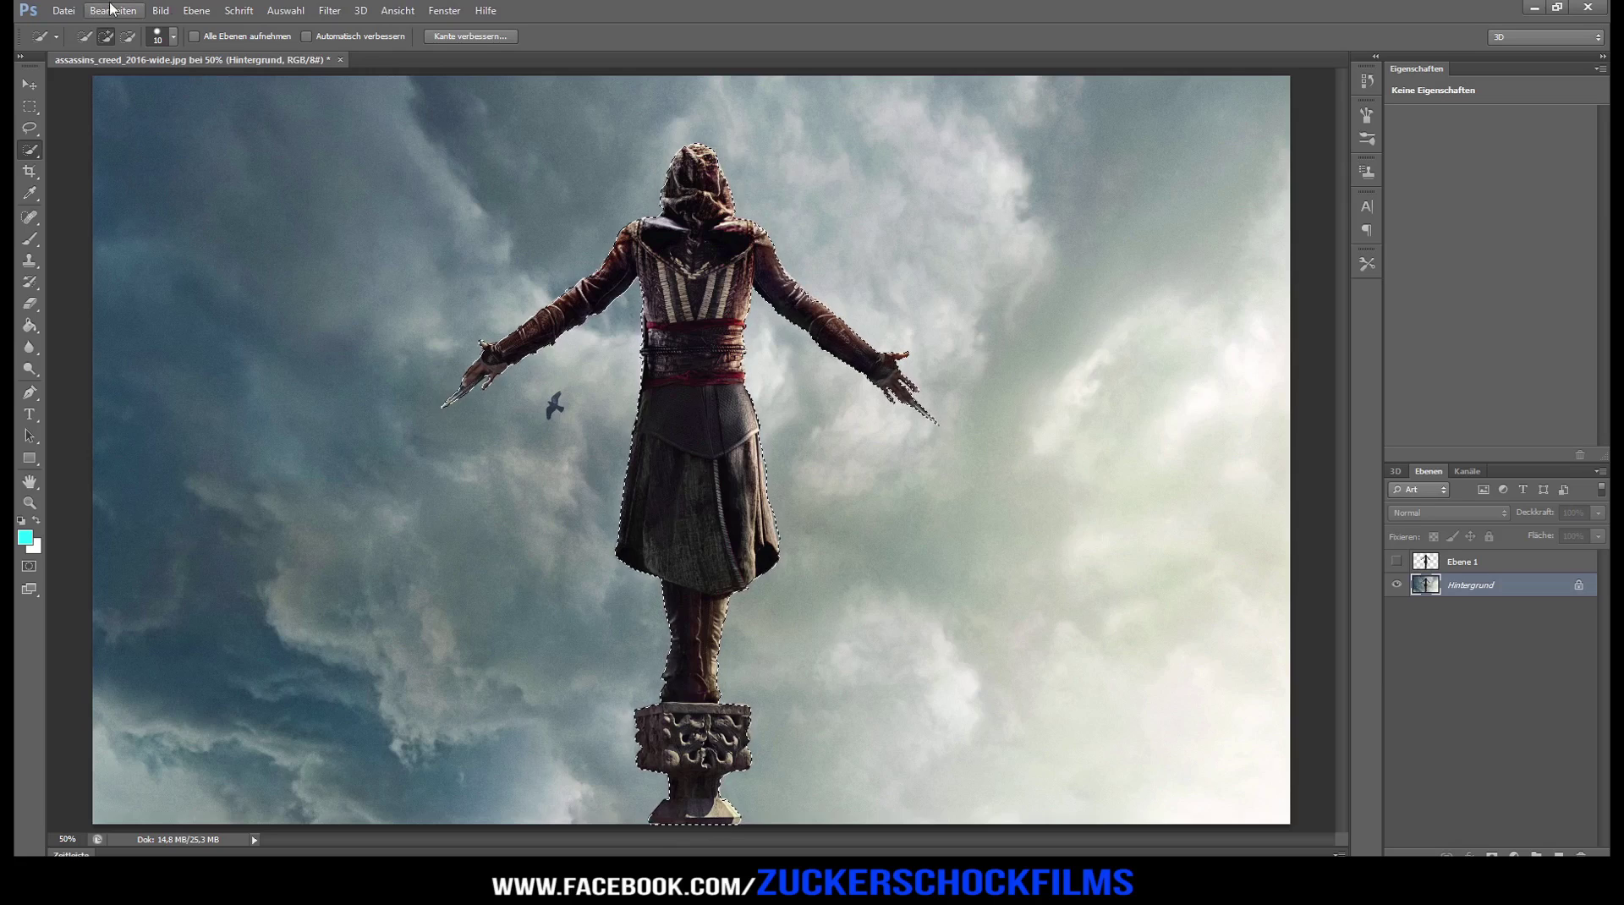
{"action": "left_click", "coordinate": [160, 11]}
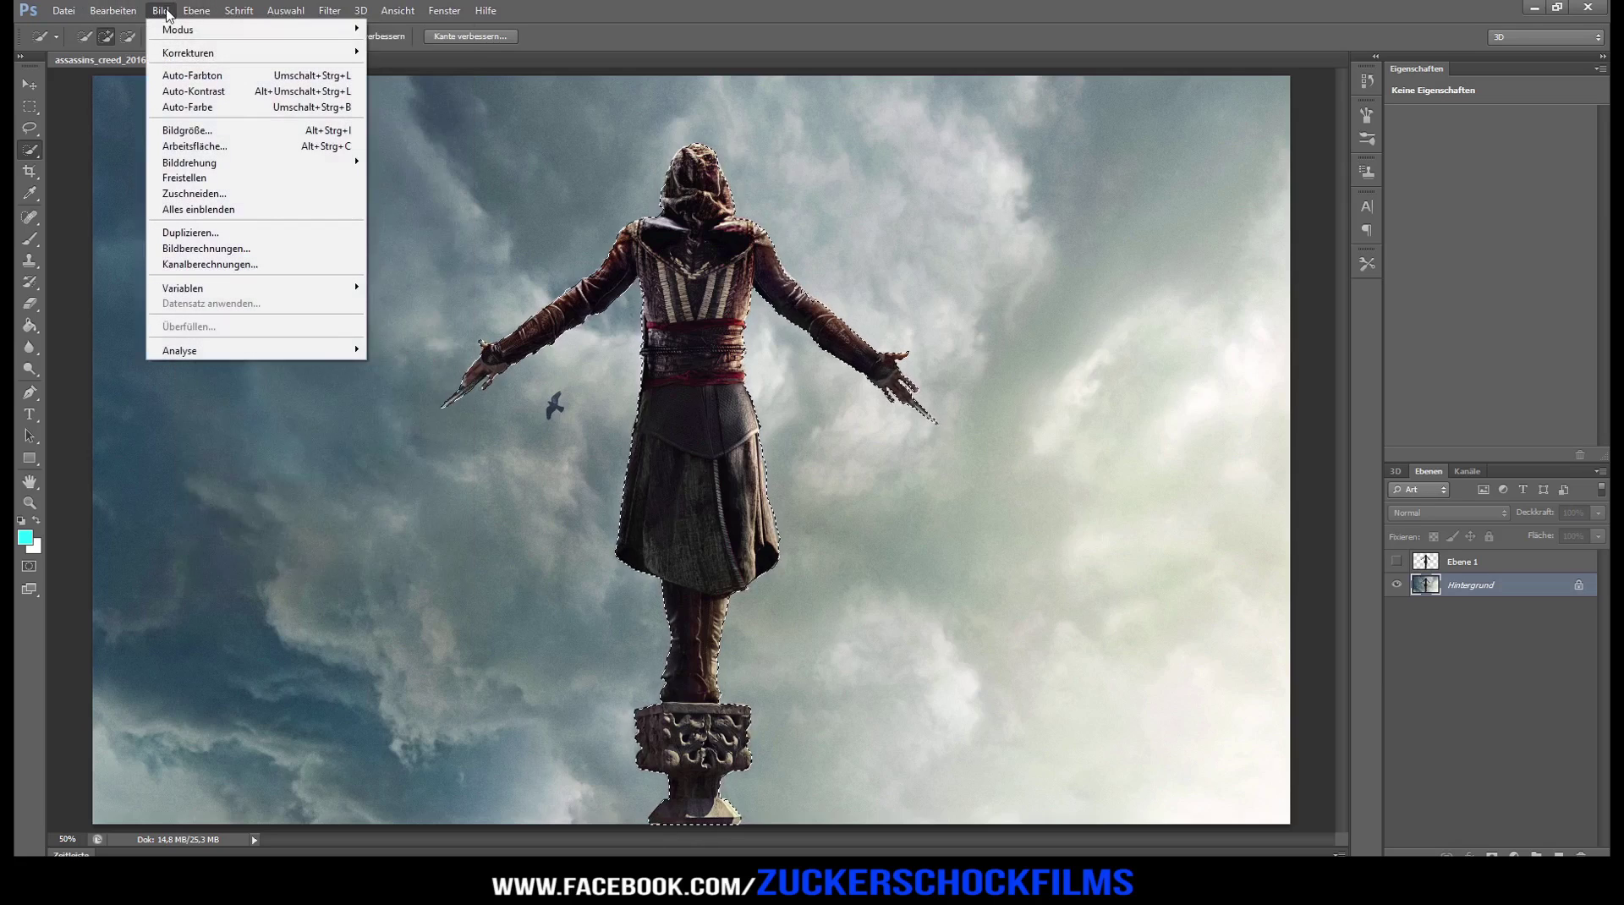
{"action": "mouse_move", "coordinate": [132, 11]}
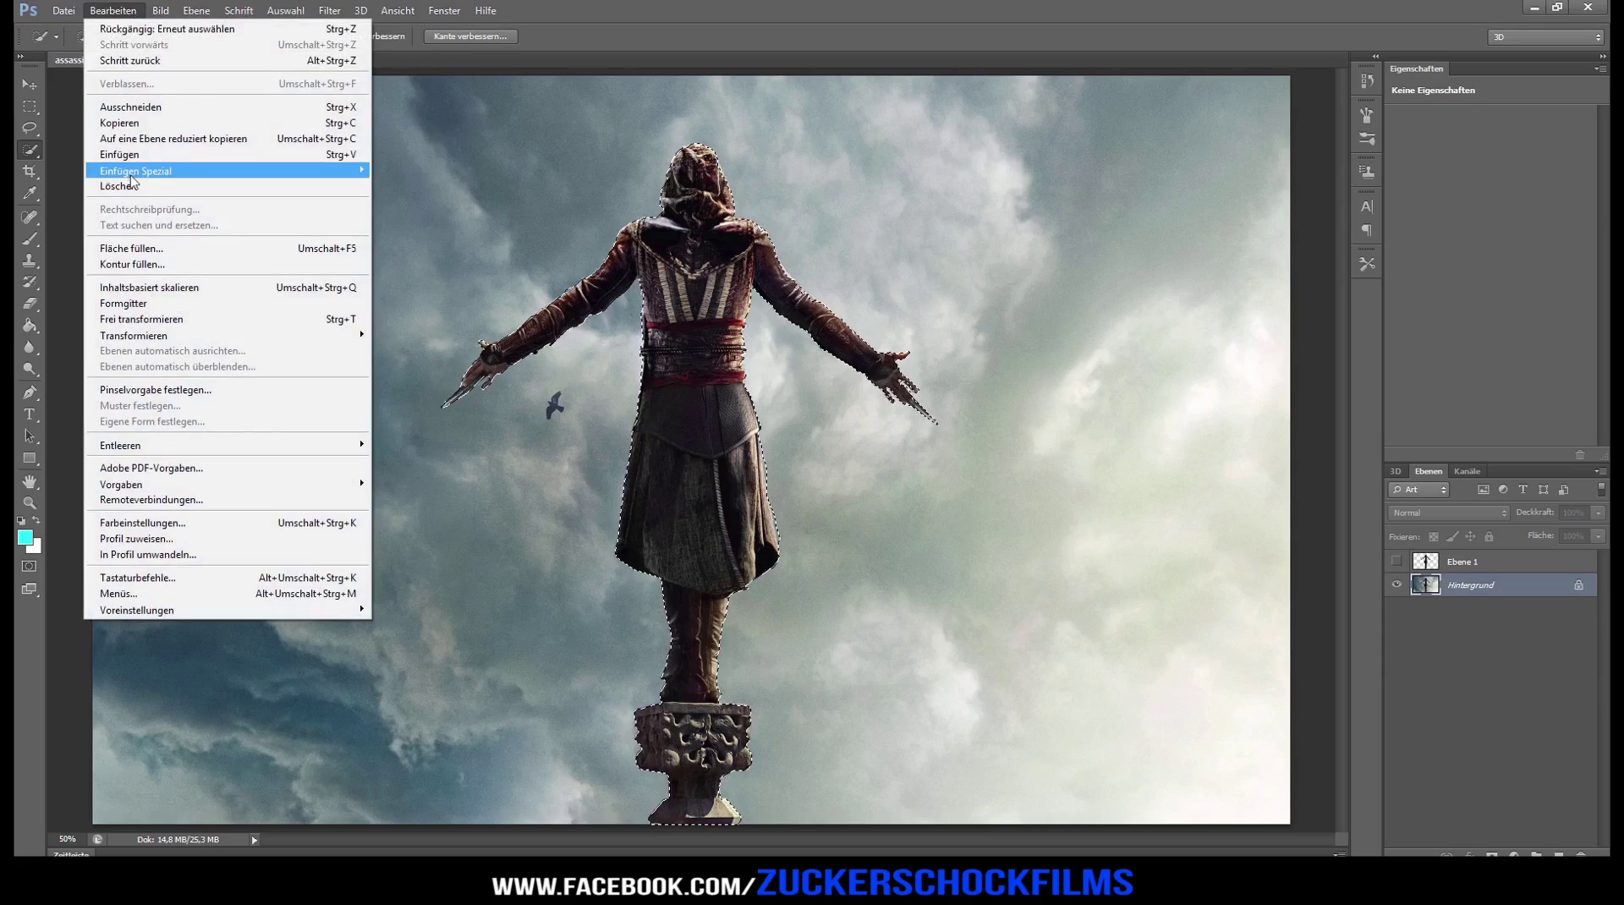
{"action": "left_click", "coordinate": [145, 251]}
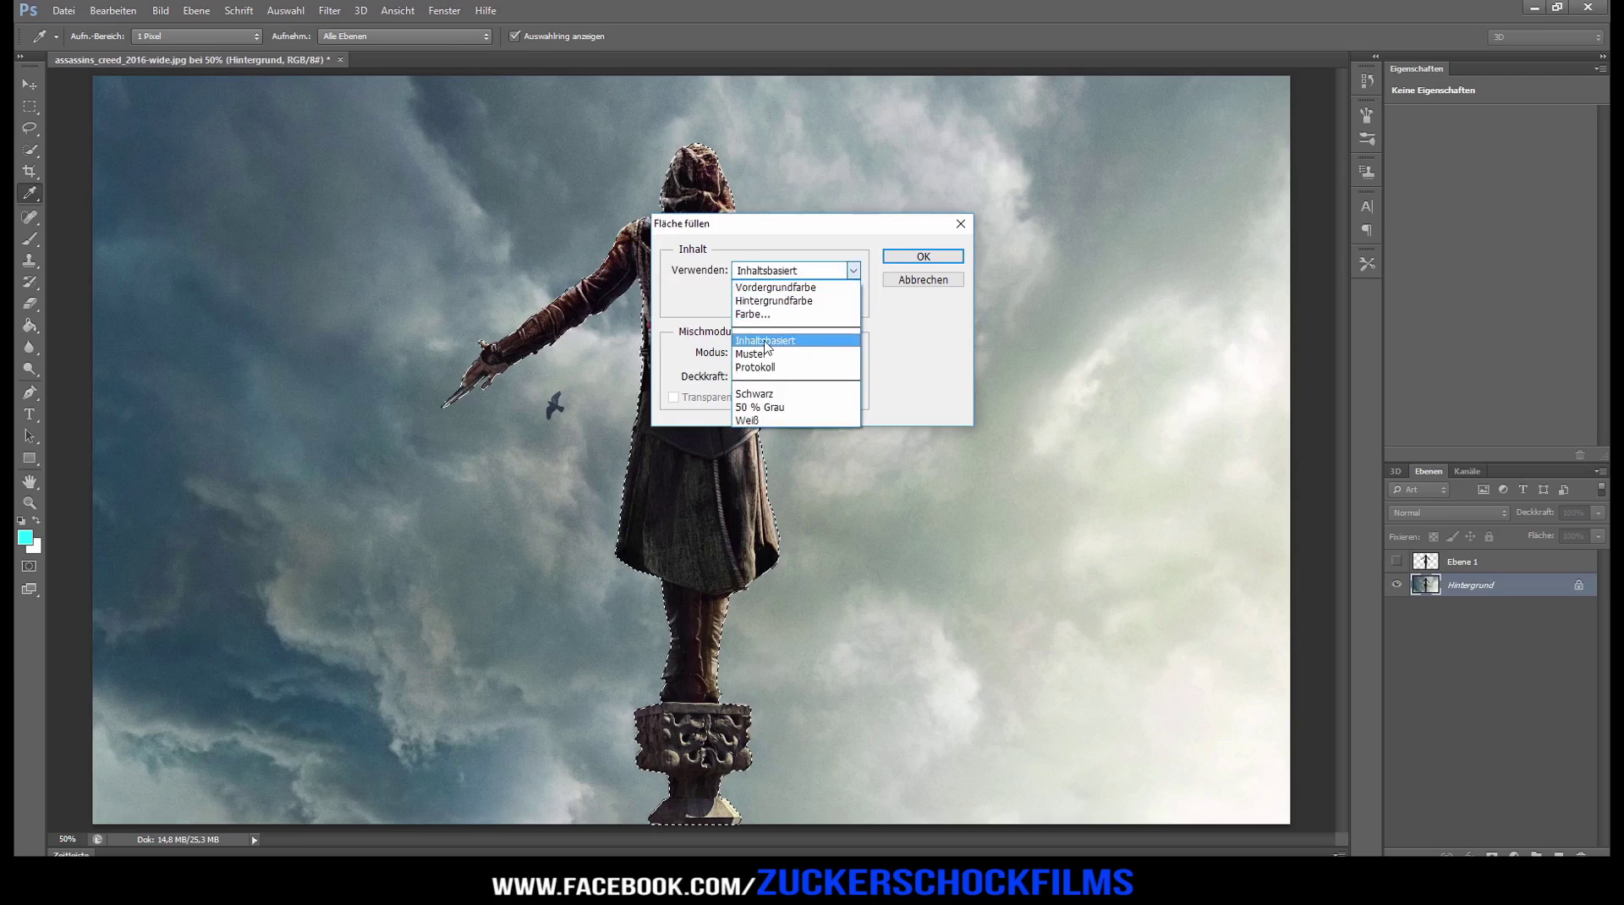
{"action": "left_click", "coordinate": [923, 257]}
{"action": "key", "text": "w"}
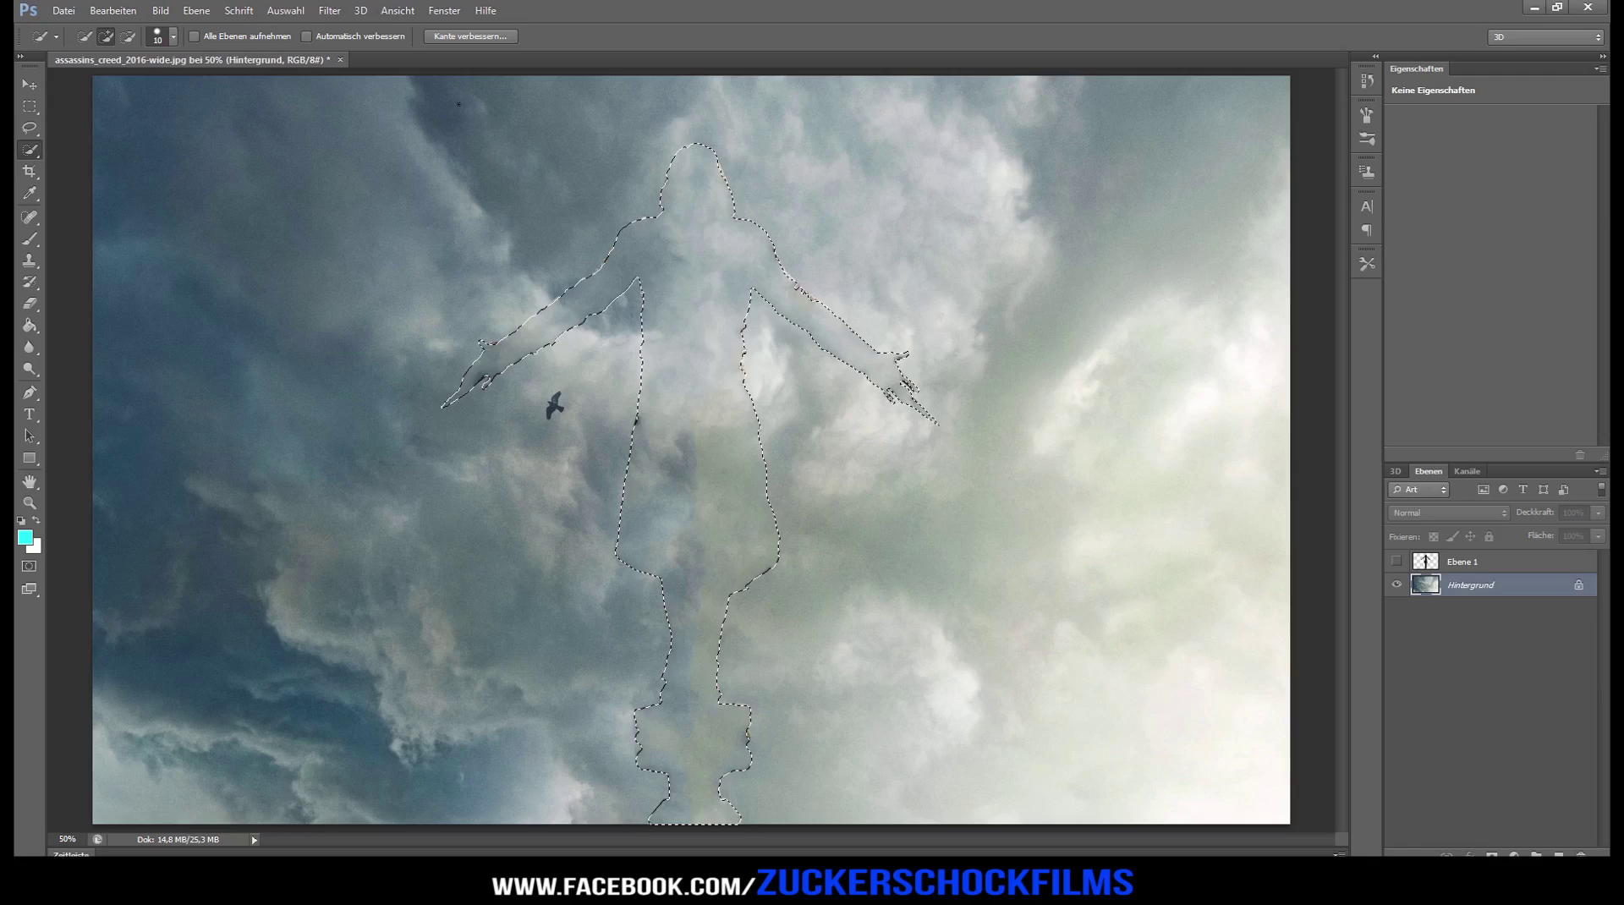
Step: Clear the selection and set up the Spot Healing Brush at 55 px
{"action": "left_click", "coordinate": [285, 11]}
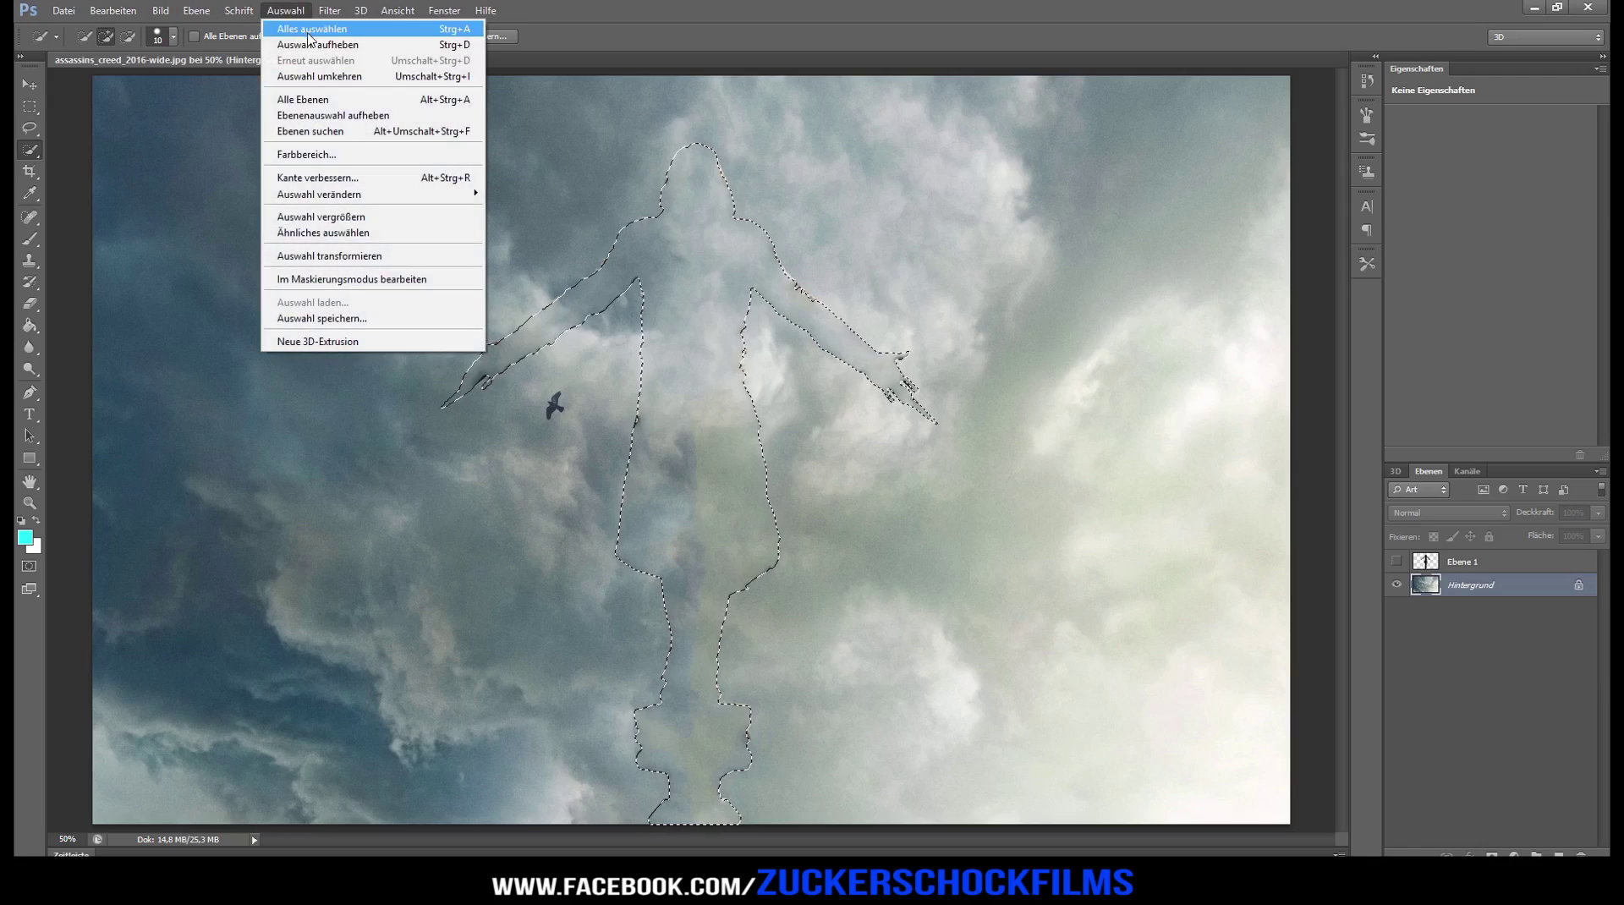
{"action": "left_click", "coordinate": [306, 46]}
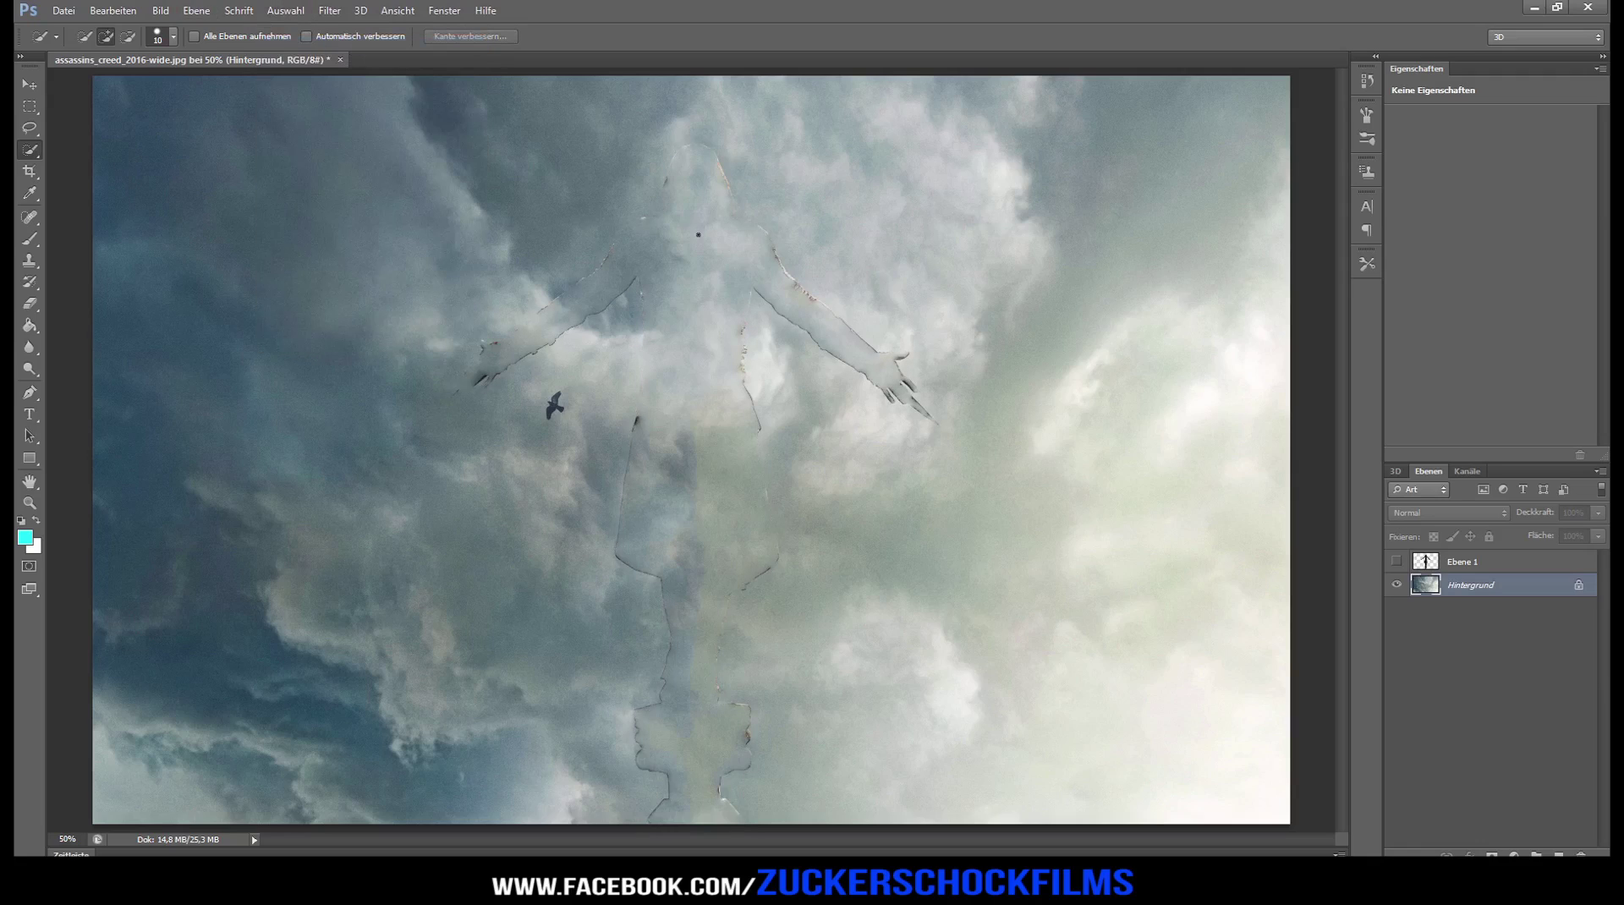
{"action": "left_click", "coordinate": [30, 218]}
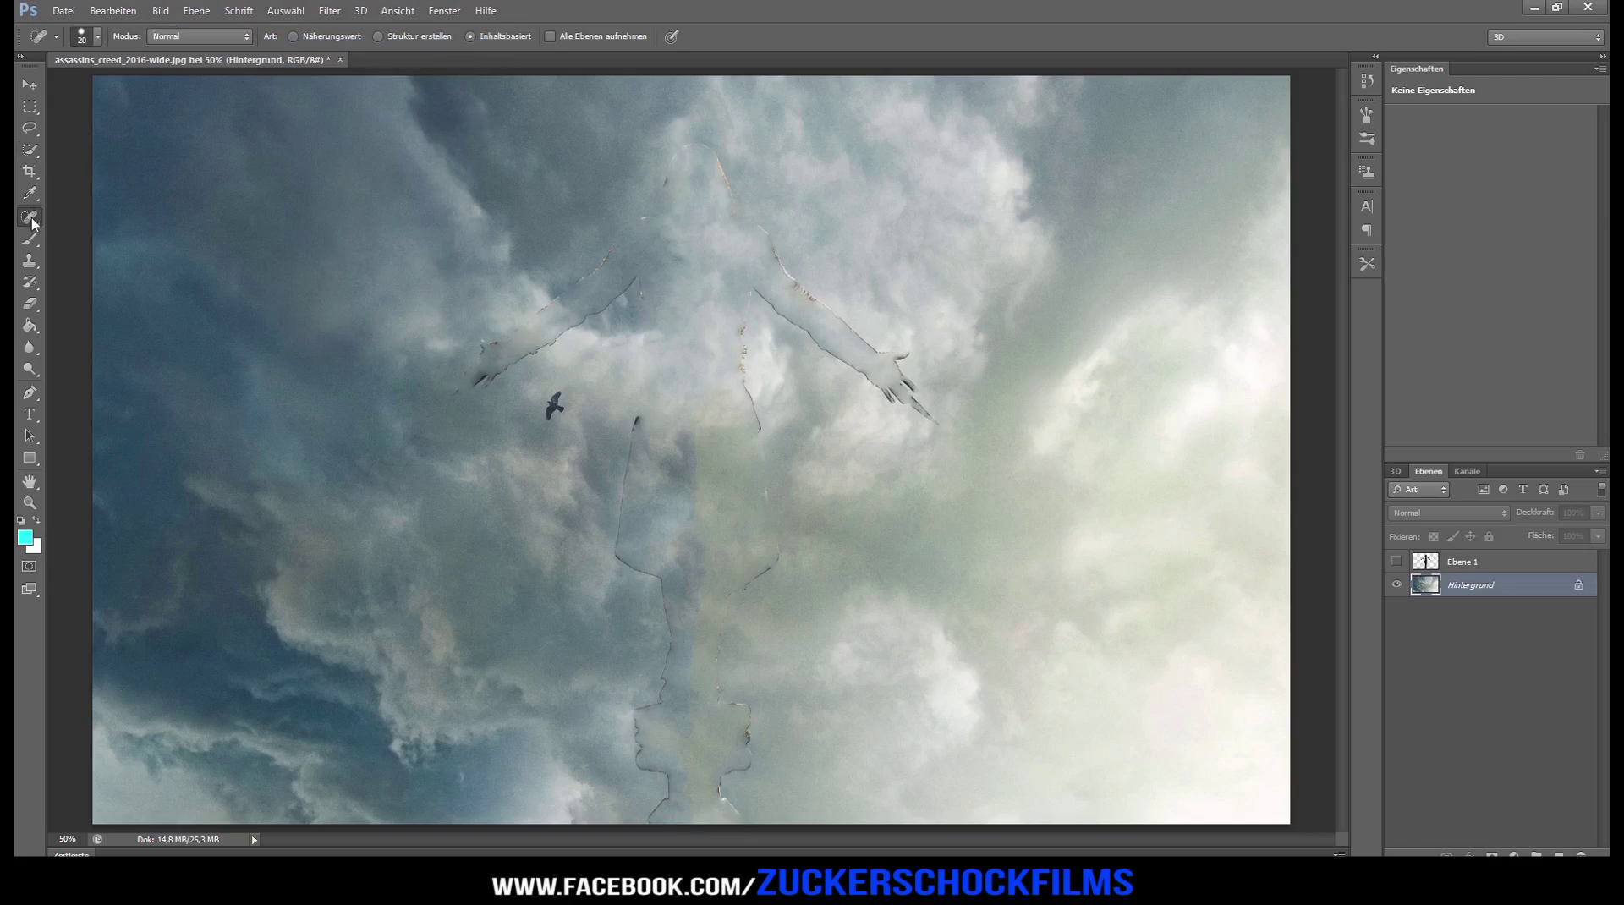
{"action": "left_click", "coordinate": [85, 42]}
{"action": "left_click_drag", "start_coordinate": [59, 85], "coordinate": [55, 88]}
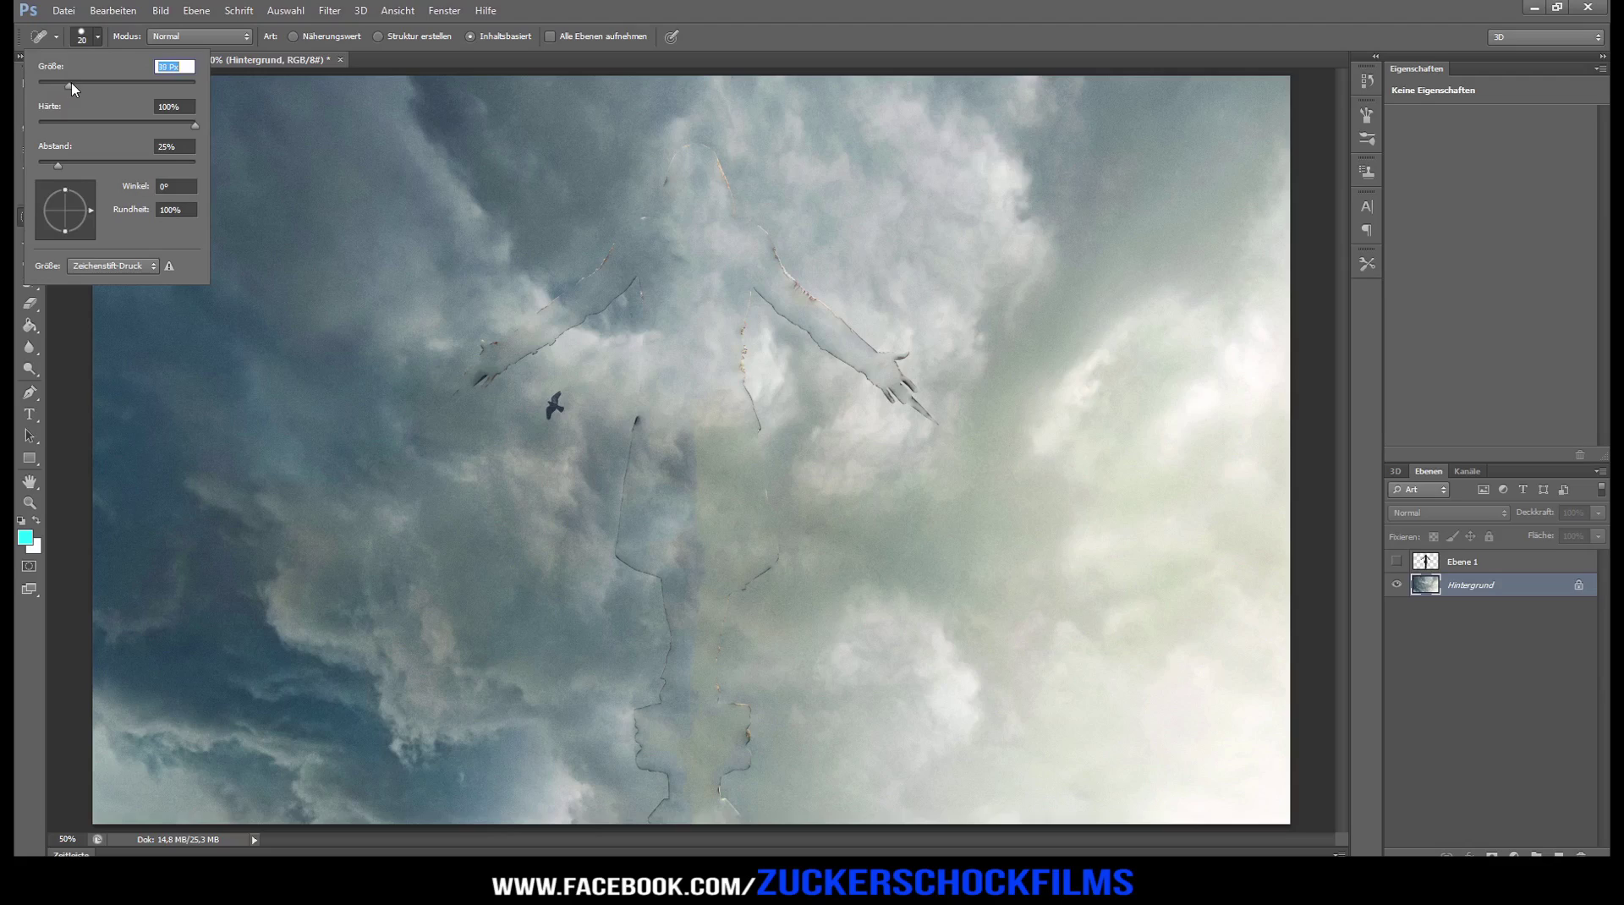
{"action": "type", "text": "55"}
{"action": "key", "text": "Return"}
Step: Heal away the leftover figure outline and the stray bird, then show Ebene 1 again
{"action": "left_click", "coordinate": [376, 272]}
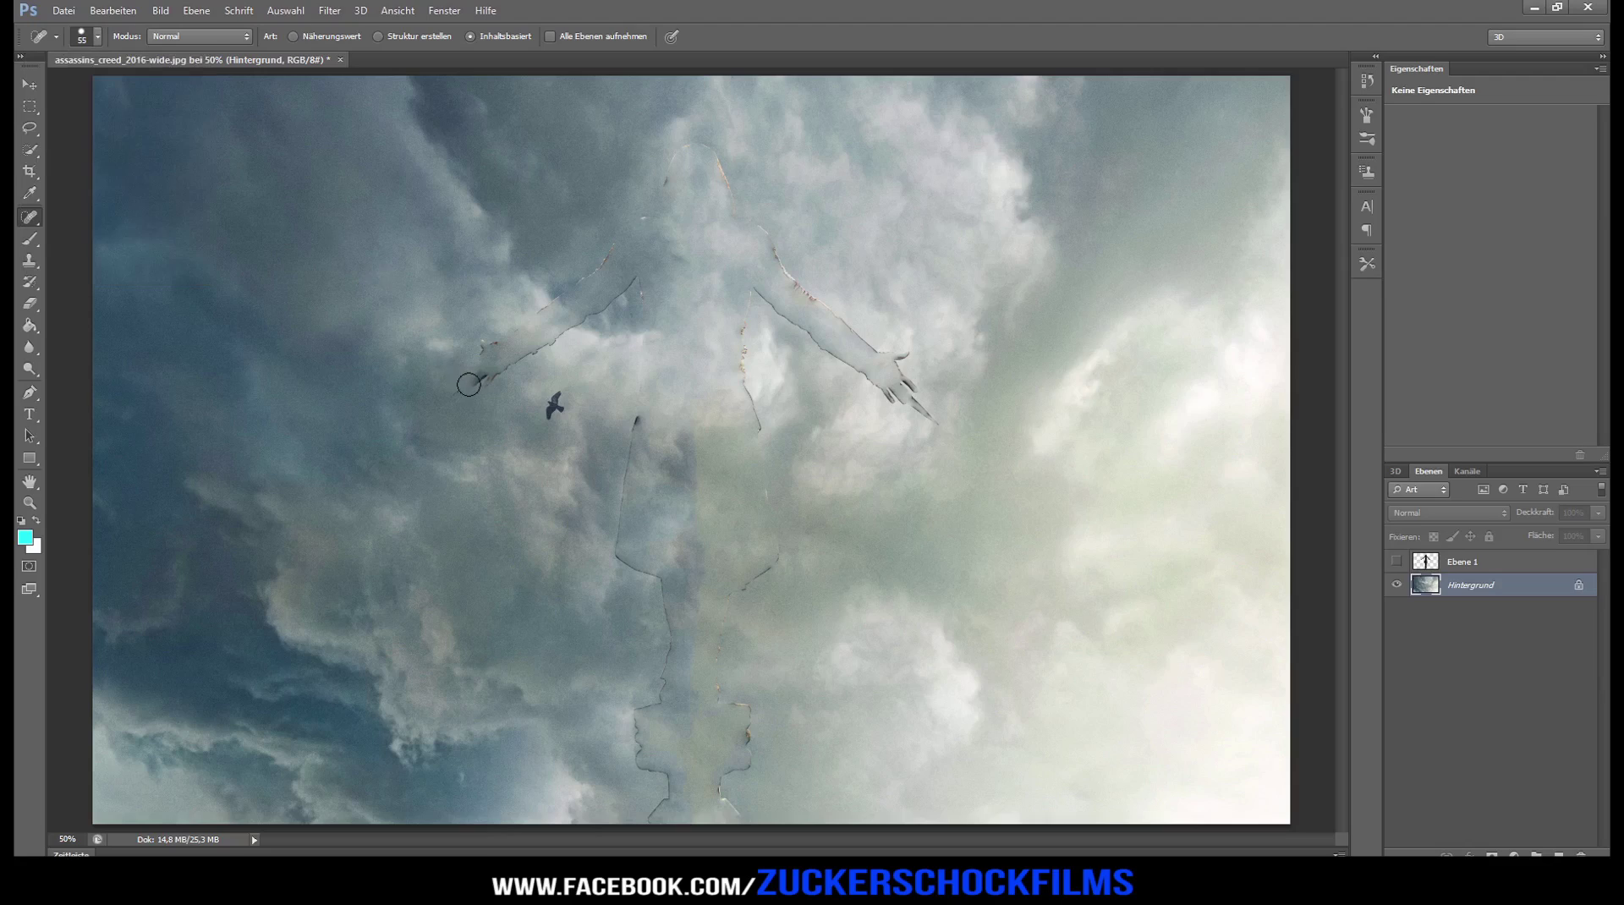
{"action": "mouse_move", "coordinate": [457, 391]}
{"action": "left_mouse_down"}
{"action": "mouse_move", "coordinate": [500, 334]}
{"action": "mouse_move", "coordinate": [608, 260]}
{"action": "mouse_move", "coordinate": [697, 148]}
{"action": "mouse_move", "coordinate": [785, 271]}
{"action": "mouse_move", "coordinate": [907, 361]}
{"action": "mouse_move", "coordinate": [932, 424]}
{"action": "mouse_move", "coordinate": [748, 291]}
{"action": "mouse_move", "coordinate": [744, 407]}
{"action": "mouse_move", "coordinate": [778, 560]}
{"action": "mouse_move", "coordinate": [713, 627]}
{"action": "mouse_move", "coordinate": [718, 687]}
{"action": "mouse_move", "coordinate": [747, 714]}
{"action": "mouse_move", "coordinate": [744, 765]}
{"action": "mouse_move", "coordinate": [719, 789]}
{"action": "mouse_move", "coordinate": [743, 815]}
{"action": "mouse_move", "coordinate": [641, 819]}
{"action": "mouse_move", "coordinate": [670, 775]}
{"action": "mouse_move", "coordinate": [641, 767]}
{"action": "mouse_move", "coordinate": [633, 709]}
{"action": "mouse_move", "coordinate": [673, 697]}
{"action": "mouse_move", "coordinate": [673, 672]}
{"action": "mouse_move", "coordinate": [664, 685]}
{"action": "mouse_move", "coordinate": [651, 566]}
{"action": "mouse_move", "coordinate": [613, 543]}
{"action": "mouse_move", "coordinate": [638, 283]}
{"action": "mouse_move", "coordinate": [454, 392]}
{"action": "left_mouse_up"}
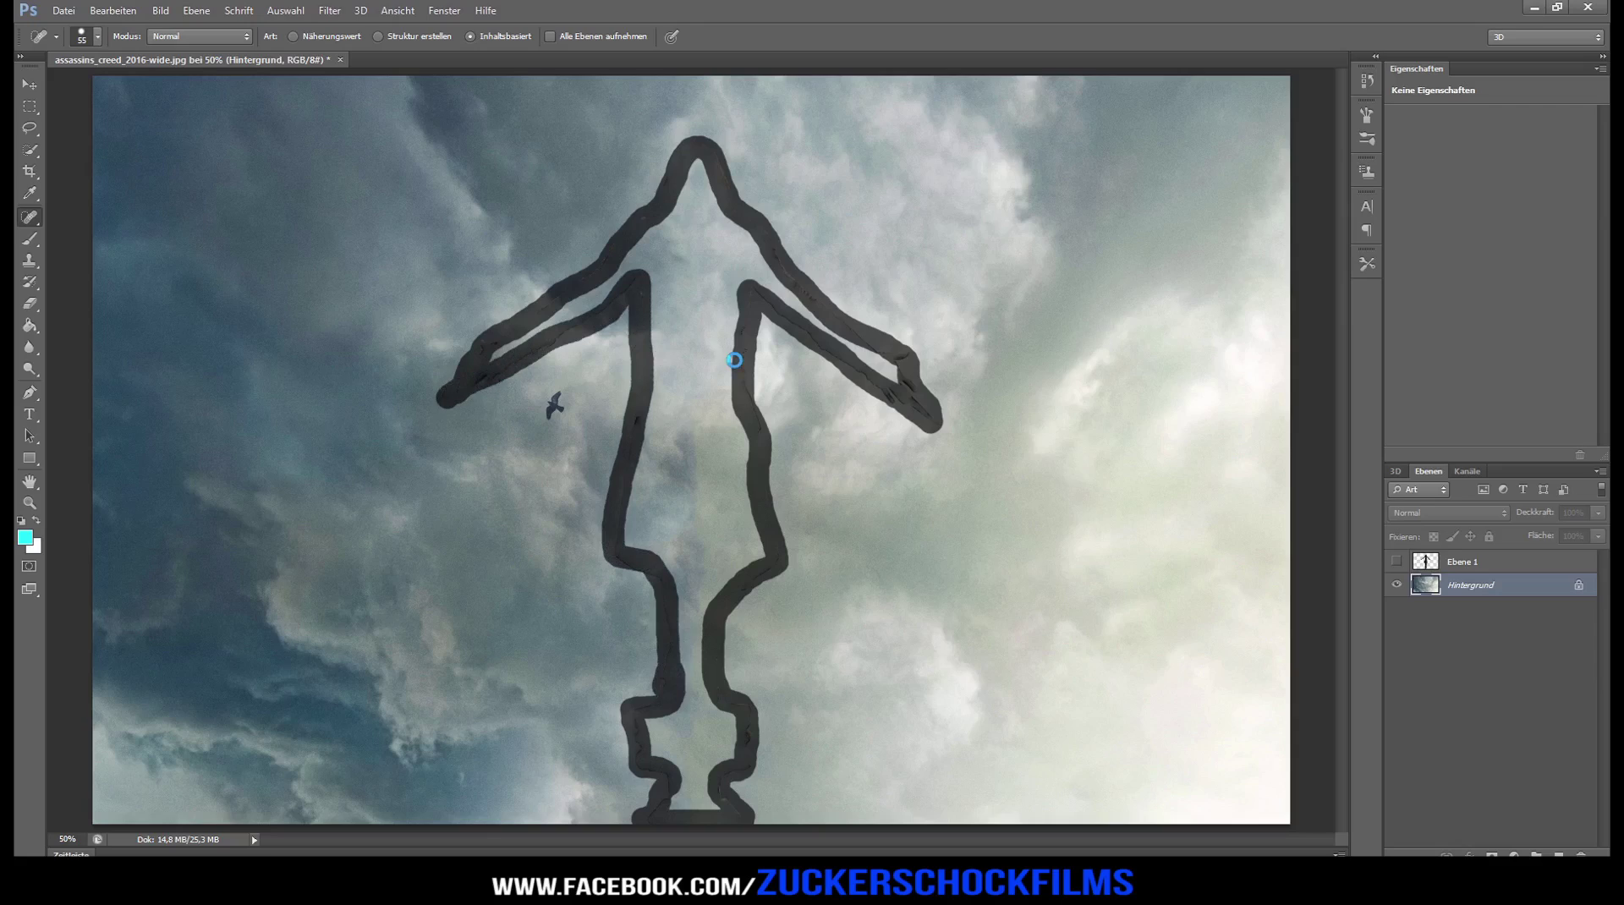
{"action": "left_click_drag", "start_coordinate": [777, 322], "coordinate": [778, 323]}
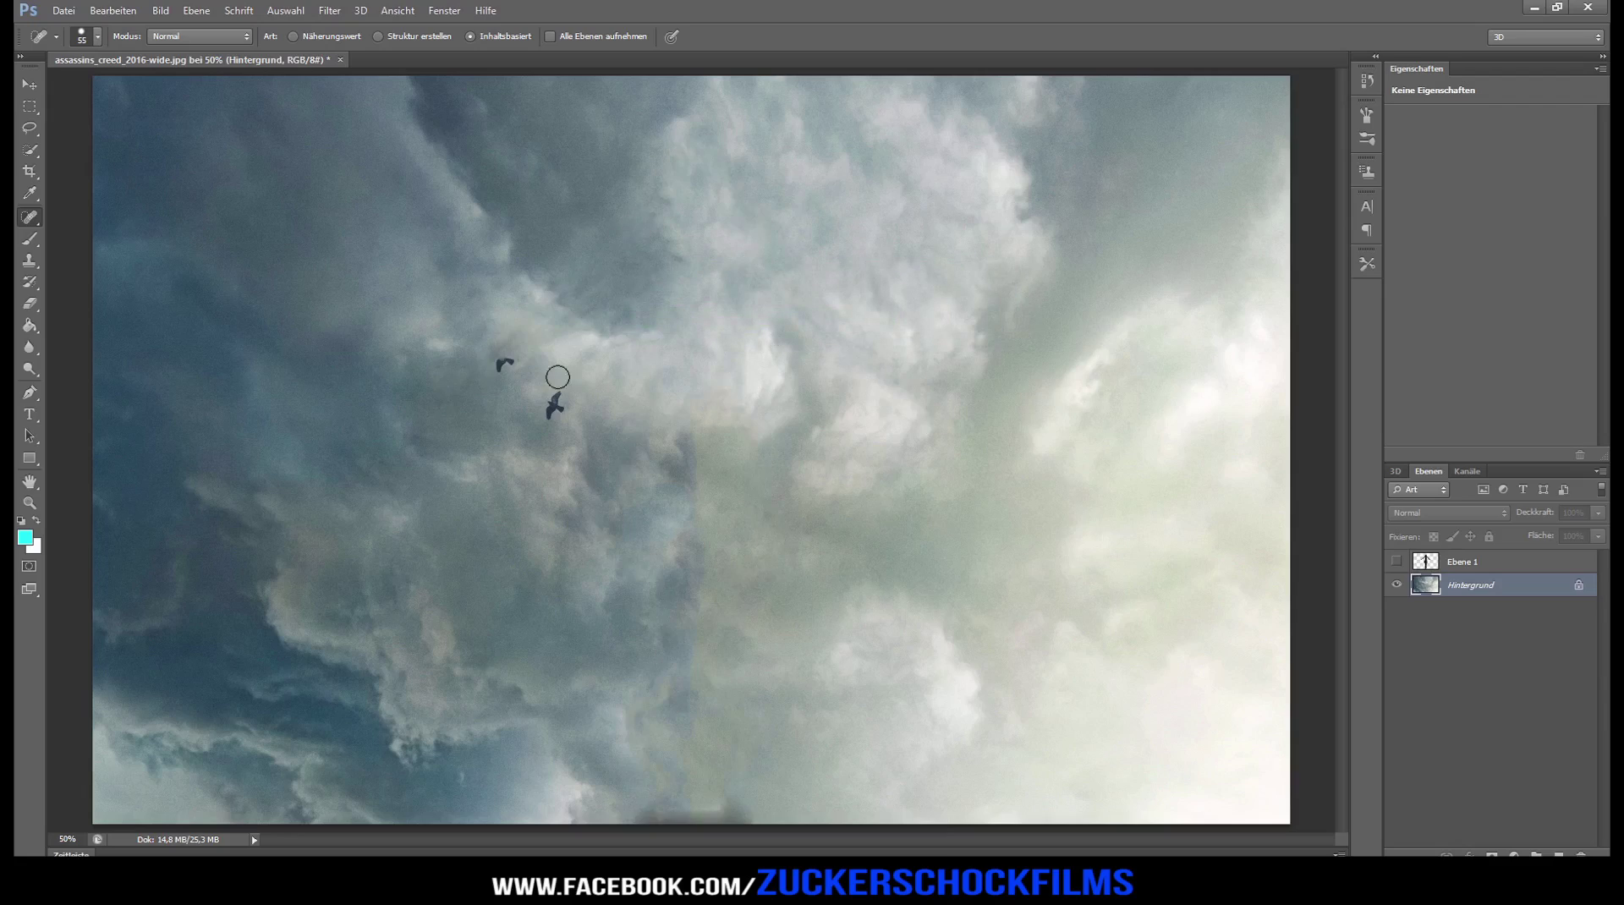
{"action": "left_click_drag", "start_coordinate": [507, 362], "coordinate": [484, 382]}
{"action": "left_click", "coordinate": [1398, 562]}
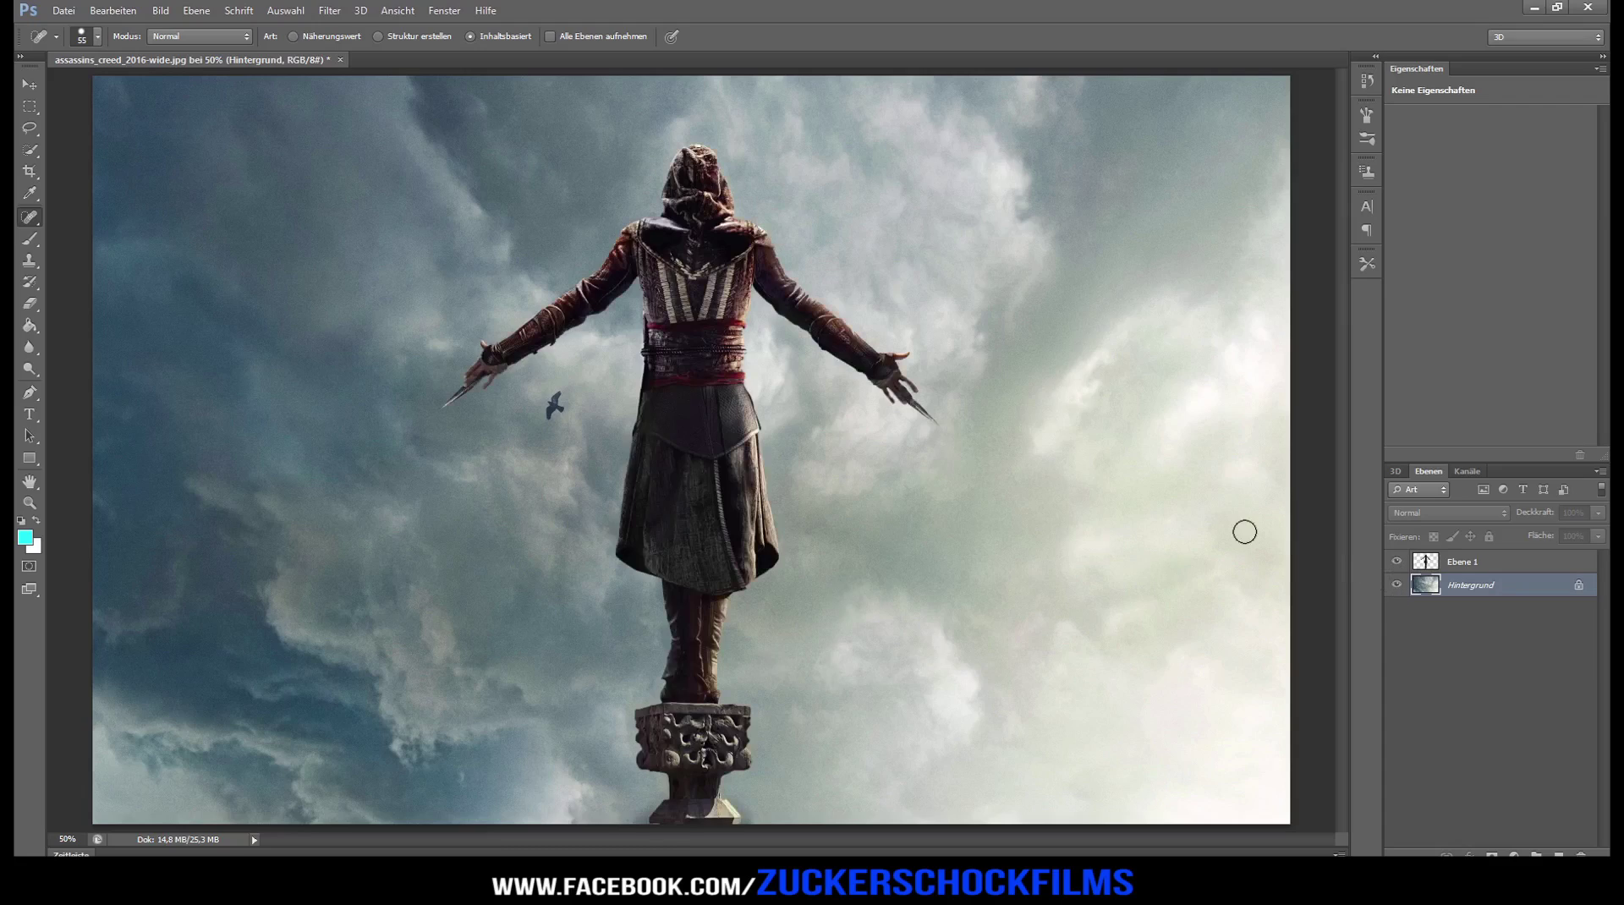
Step: Save the image as assassins_creed_2016-wide.psd in Photoshop format in the Parallax Effect folder
{"action": "left_click", "coordinate": [64, 10]}
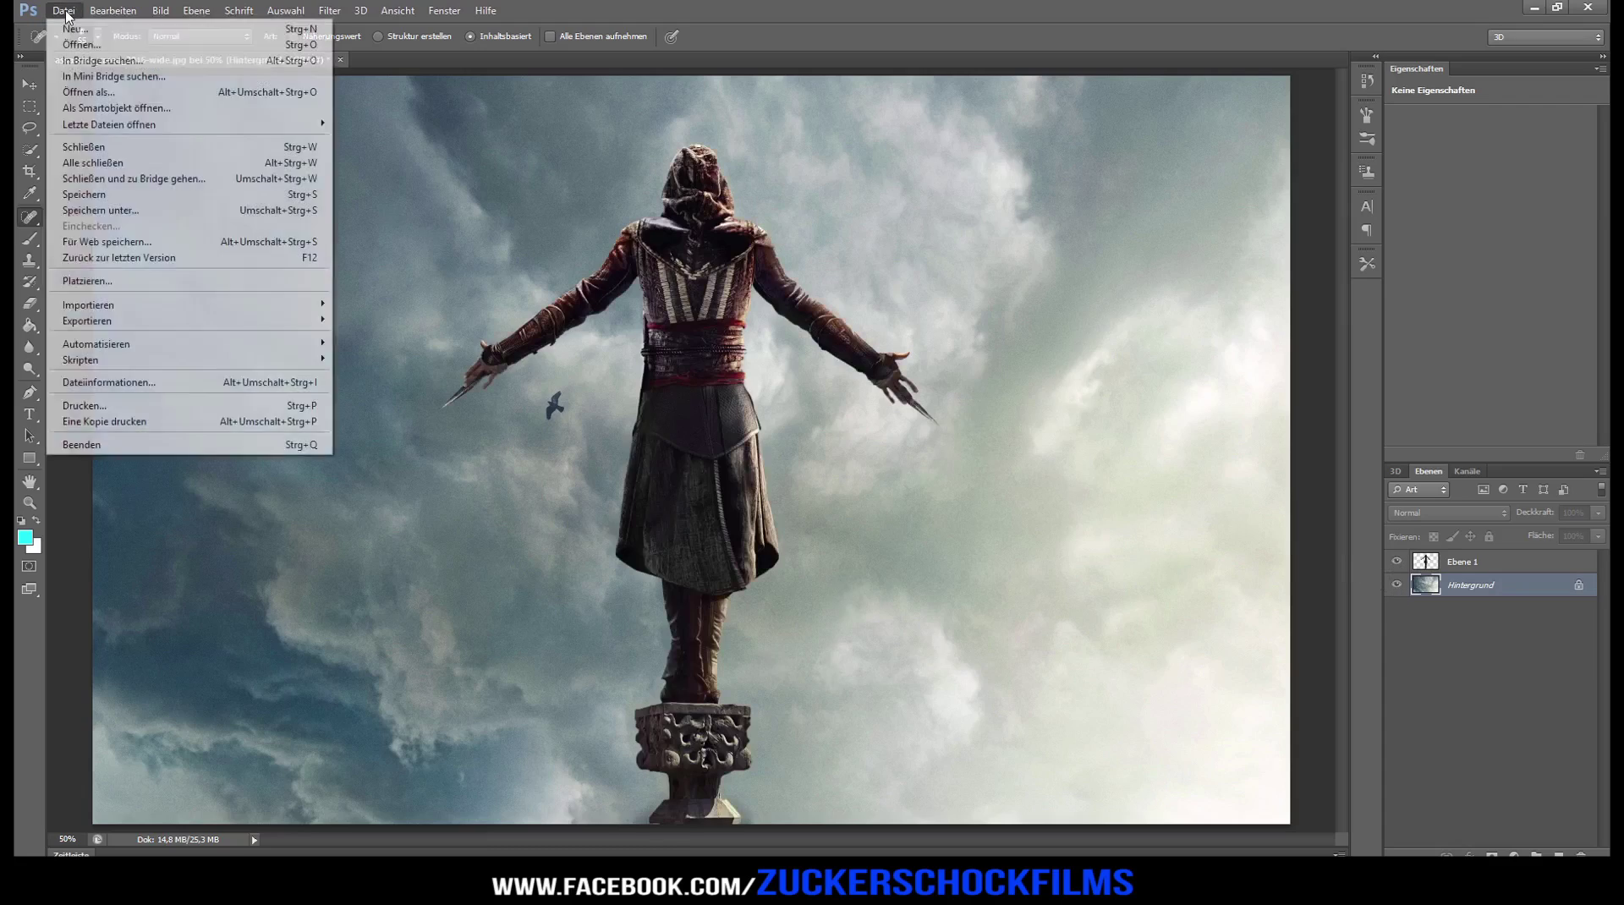
{"action": "left_click", "coordinate": [100, 196]}
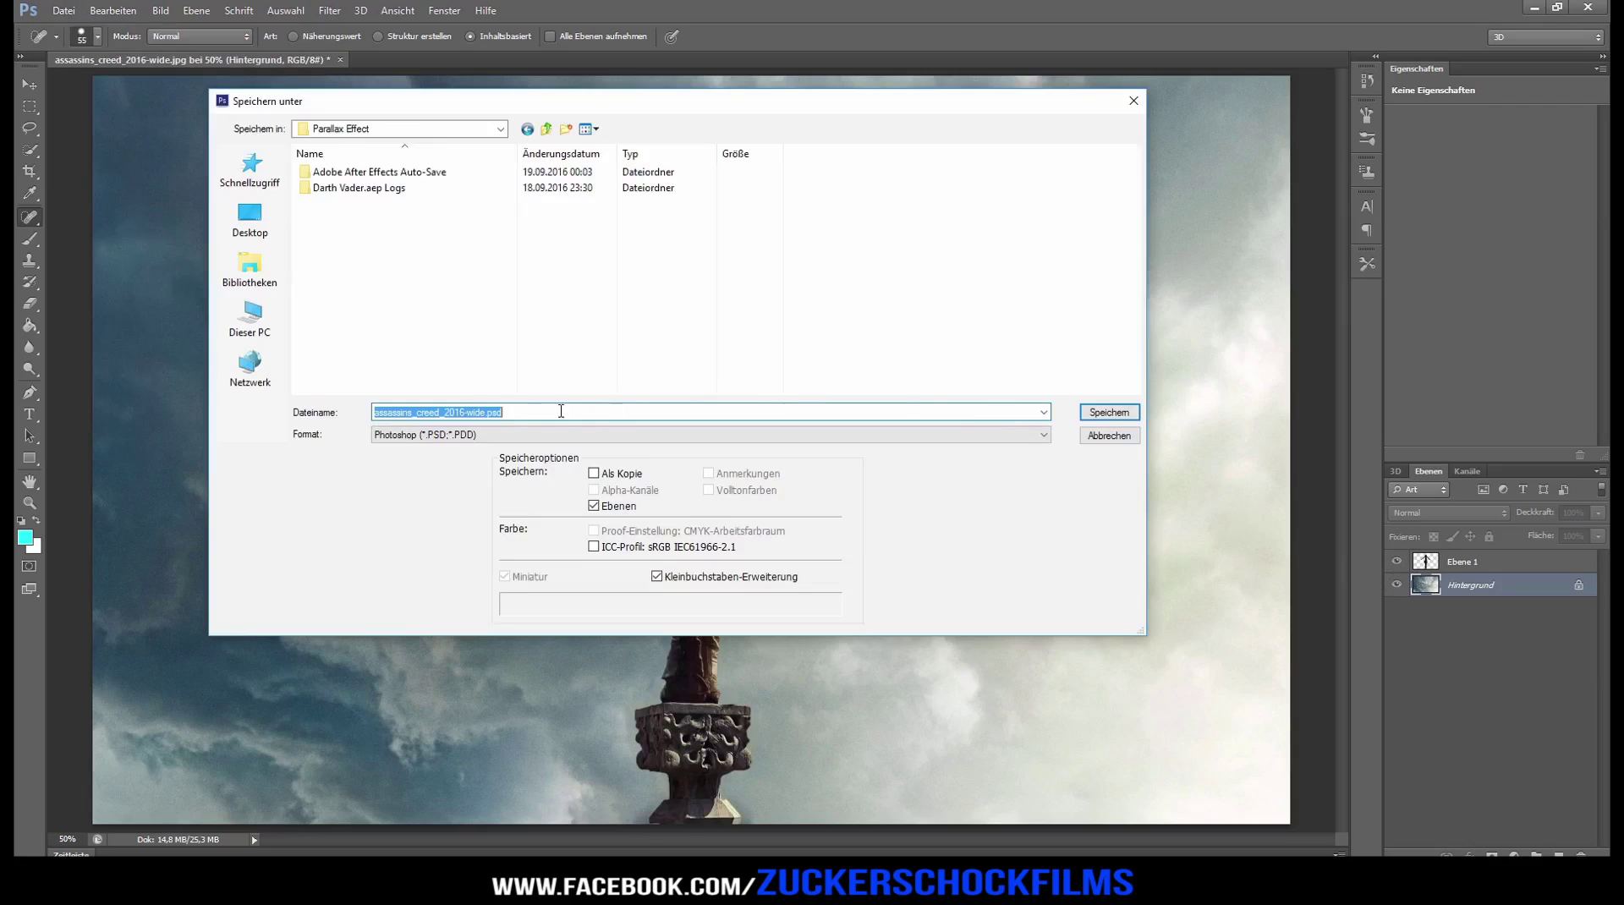
{"action": "left_click", "coordinate": [1109, 413]}
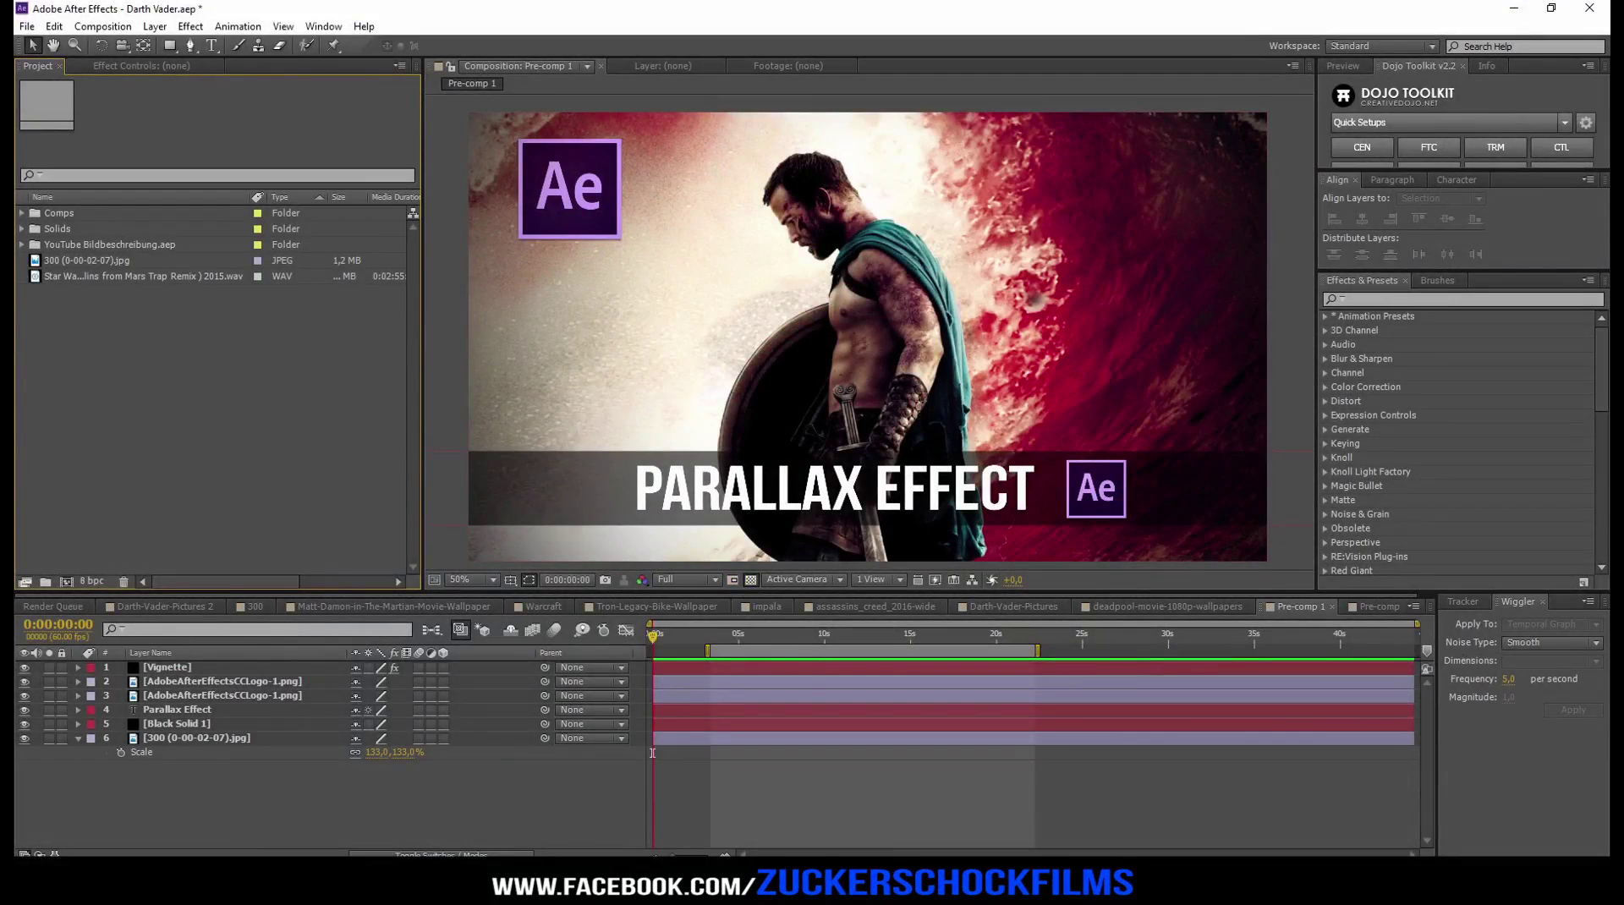
Step: Import assassins_creed_2016-wide.psd from the Parallax Effect folder as a composition retaining layer sizes
{"action": "key", "text": "alt+Tab"}
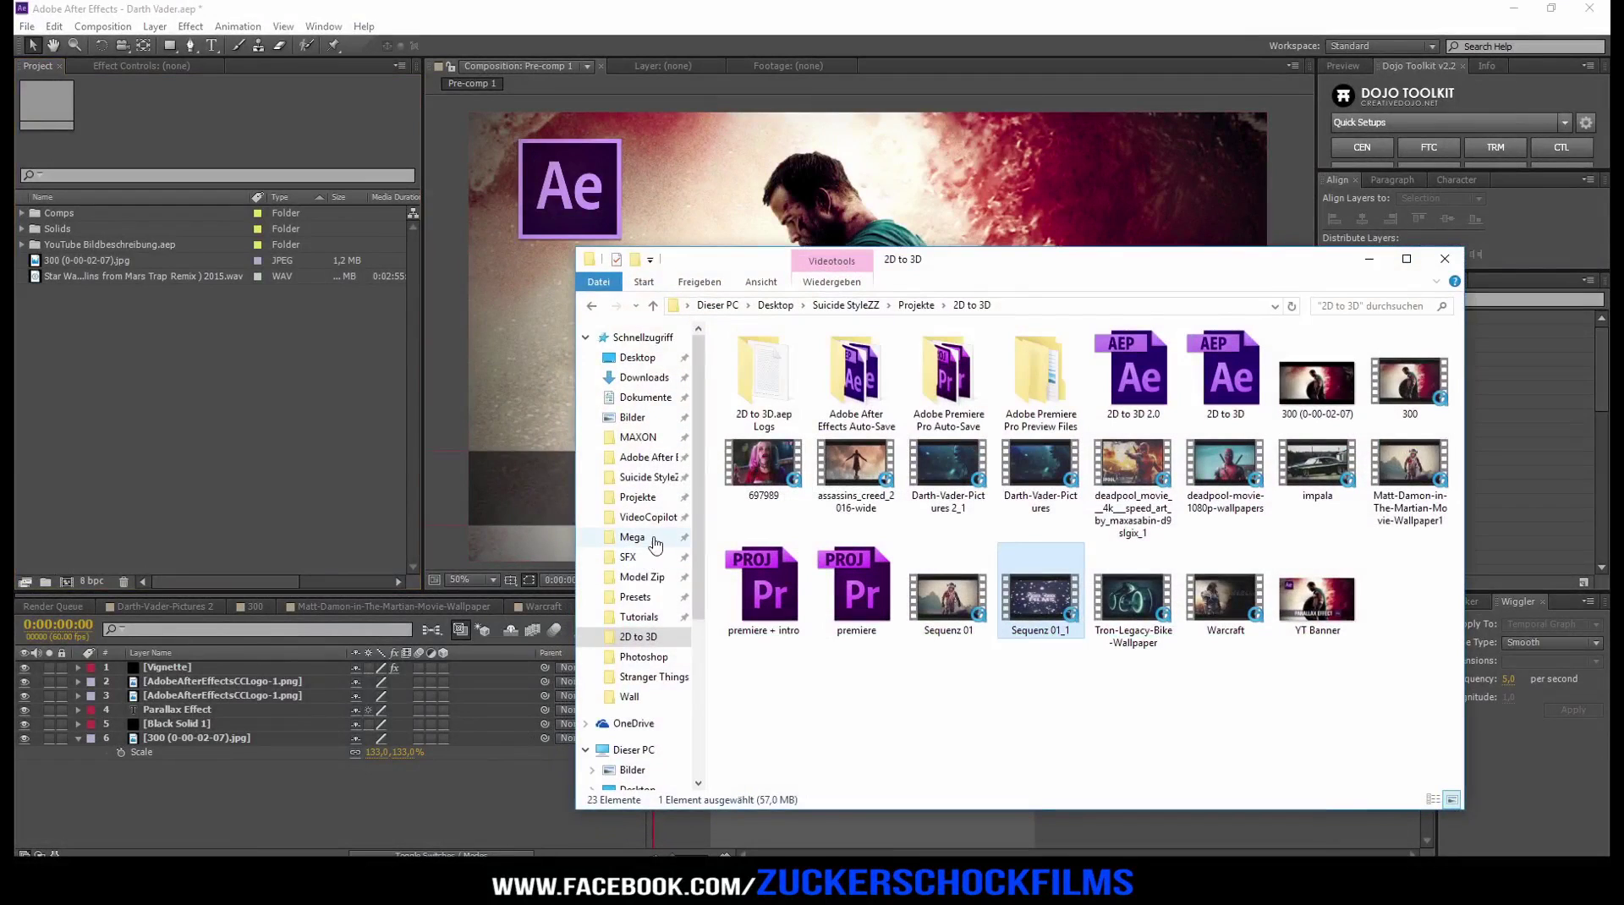
{"action": "left_click", "coordinate": [641, 618]}
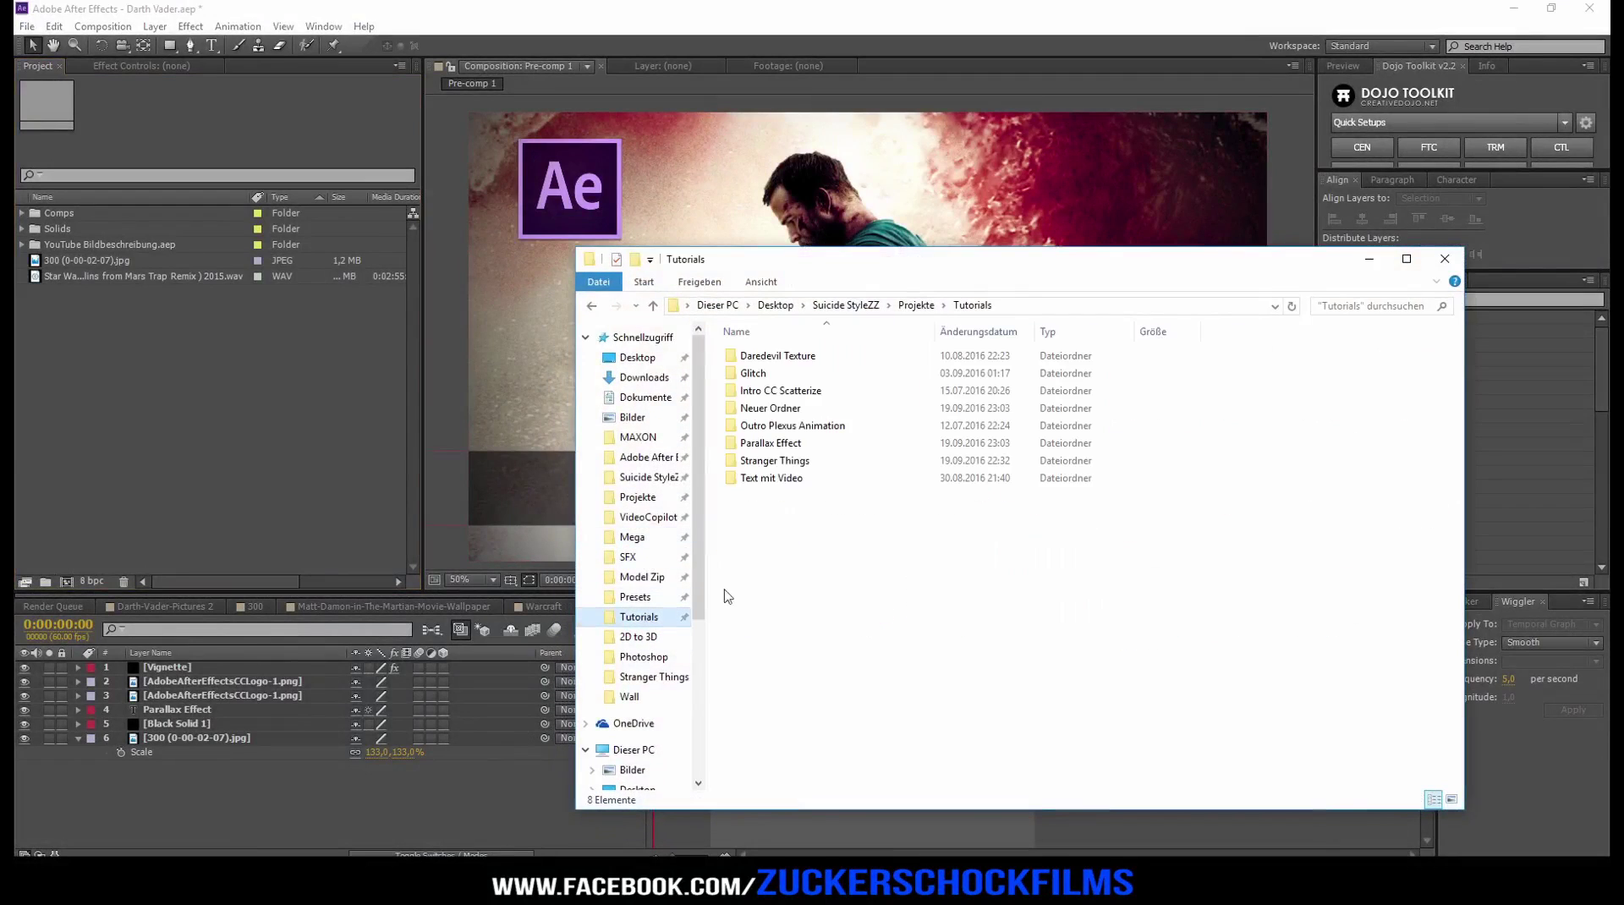
{"action": "double_click", "coordinate": [768, 443]}
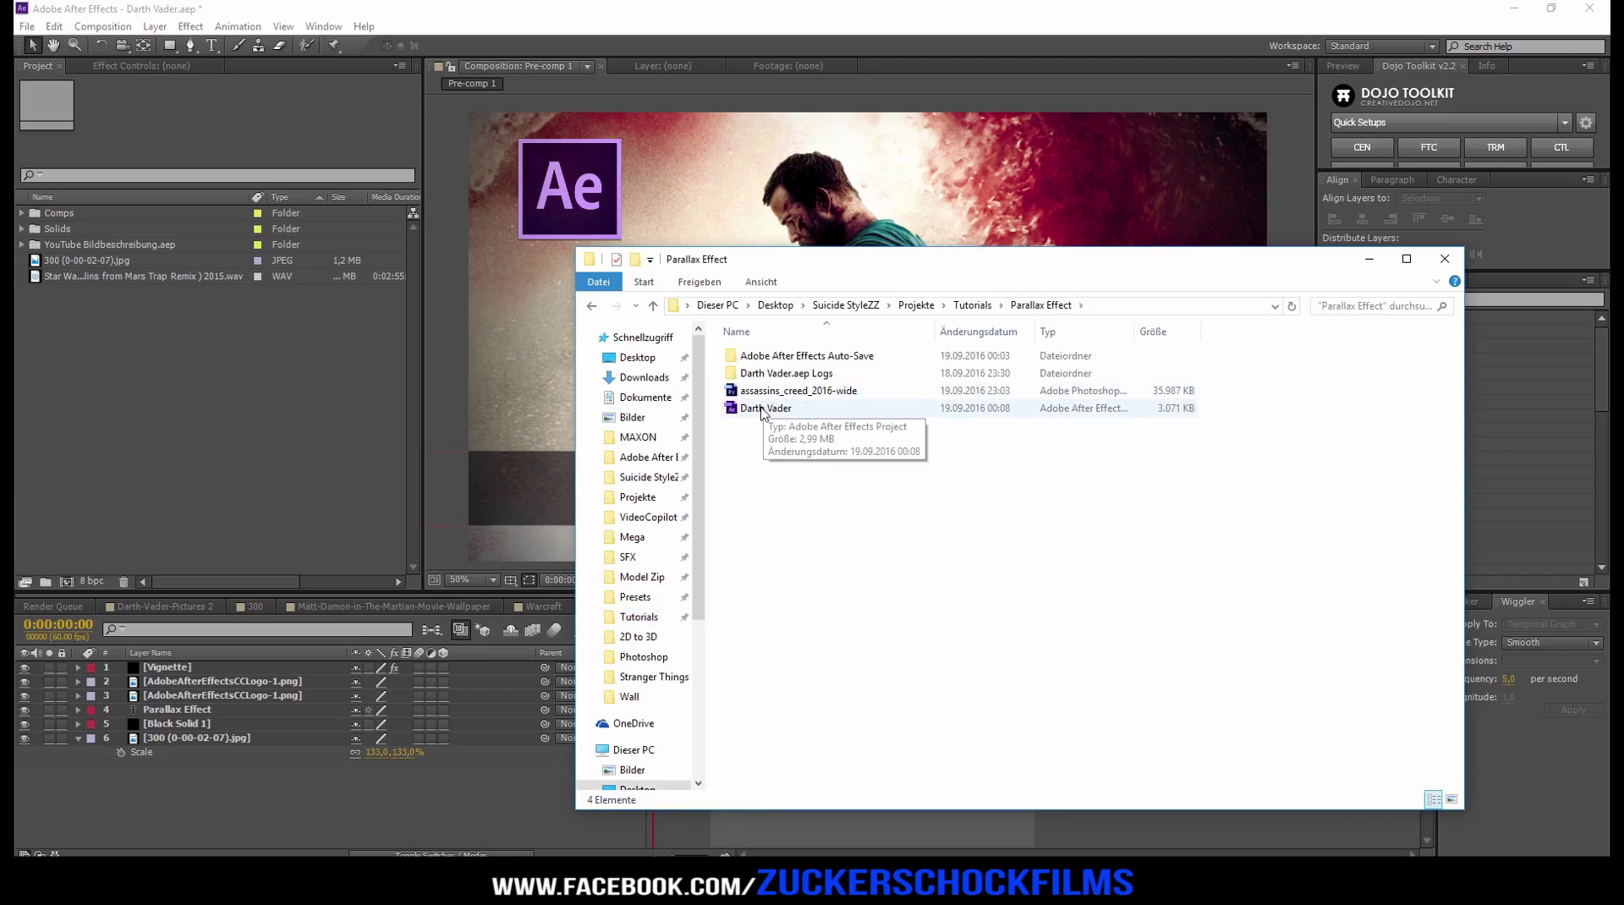
{"action": "left_click_drag", "start_coordinate": [768, 392], "coordinate": [161, 378]}
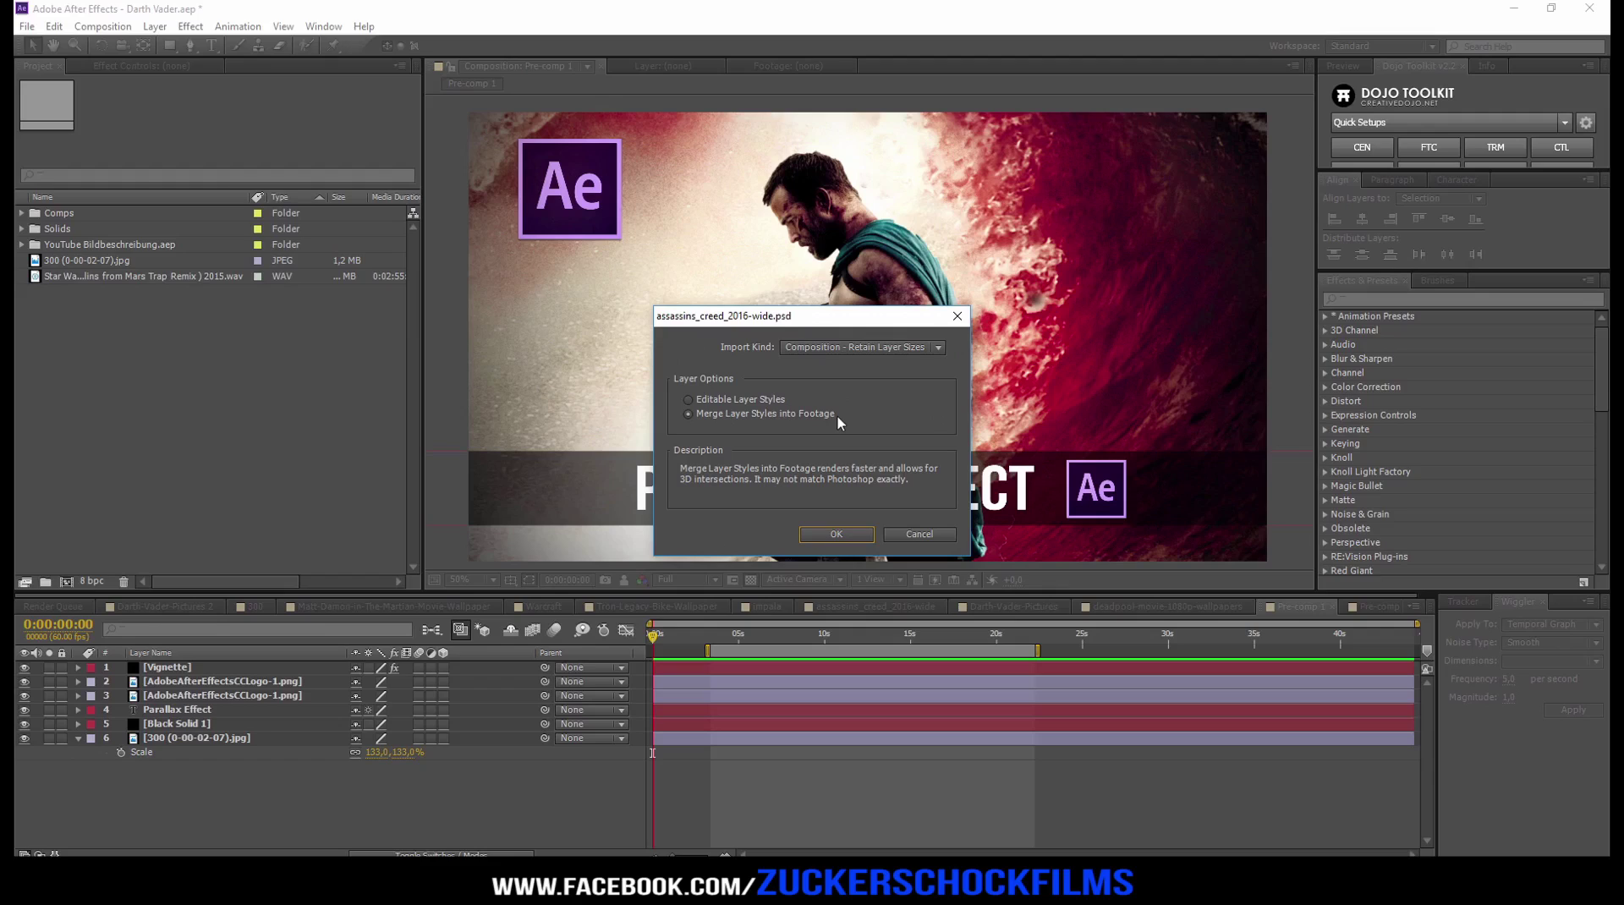
{"action": "left_click", "coordinate": [836, 534]}
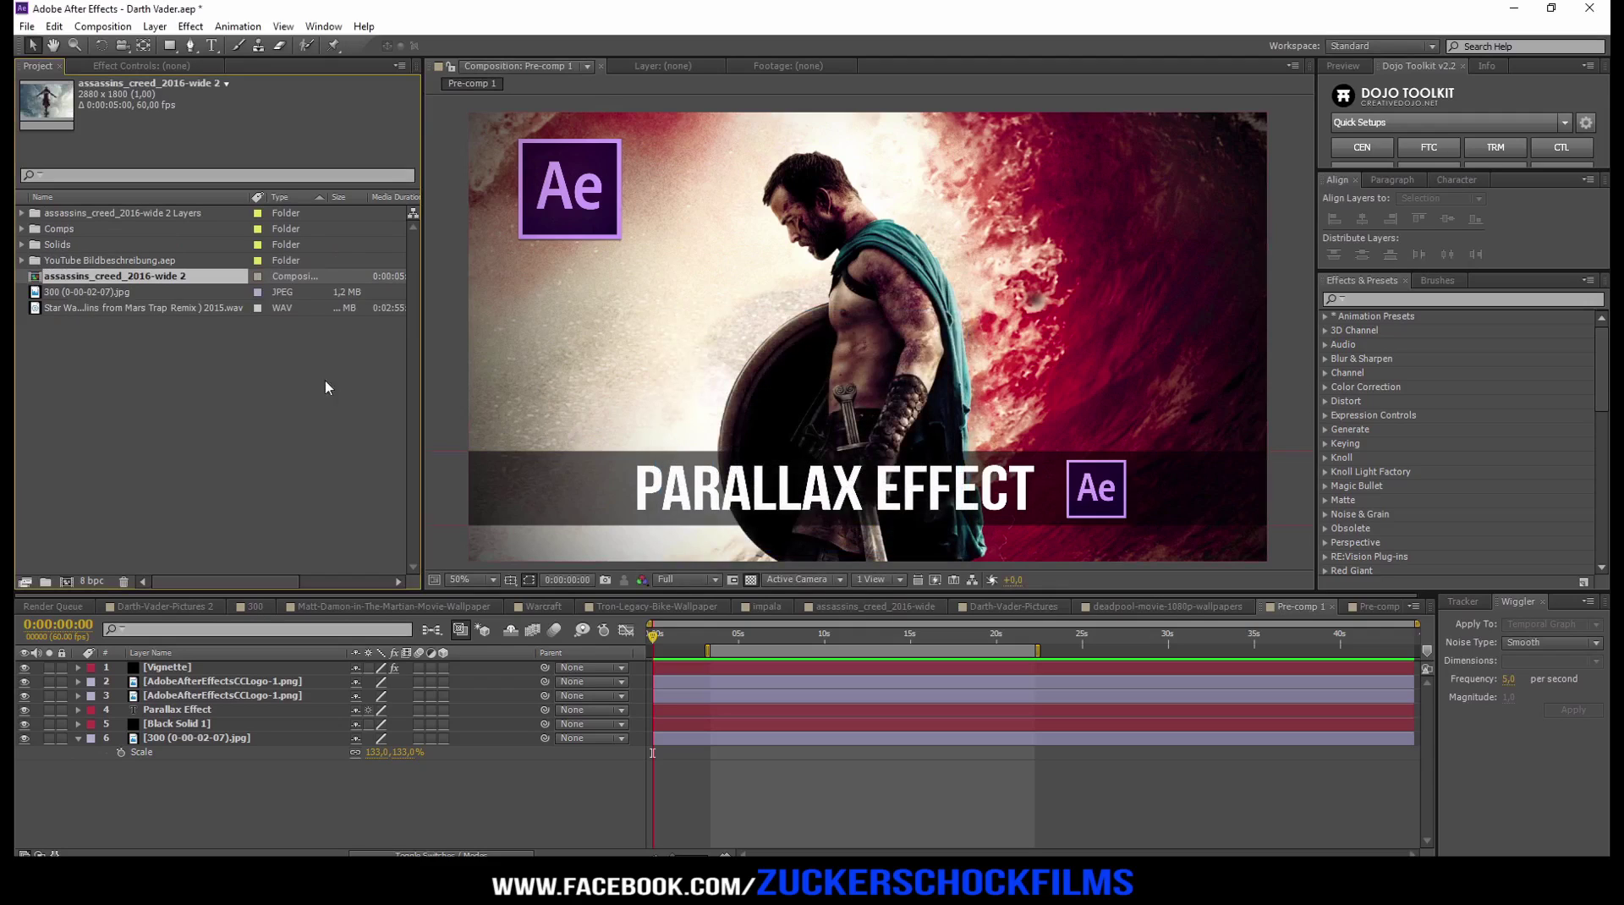
Step: Open the assassins_creed_2016-wide 2 comp at Fit zoom and change its height to 1620 px
{"action": "double_click", "coordinate": [103, 278]}
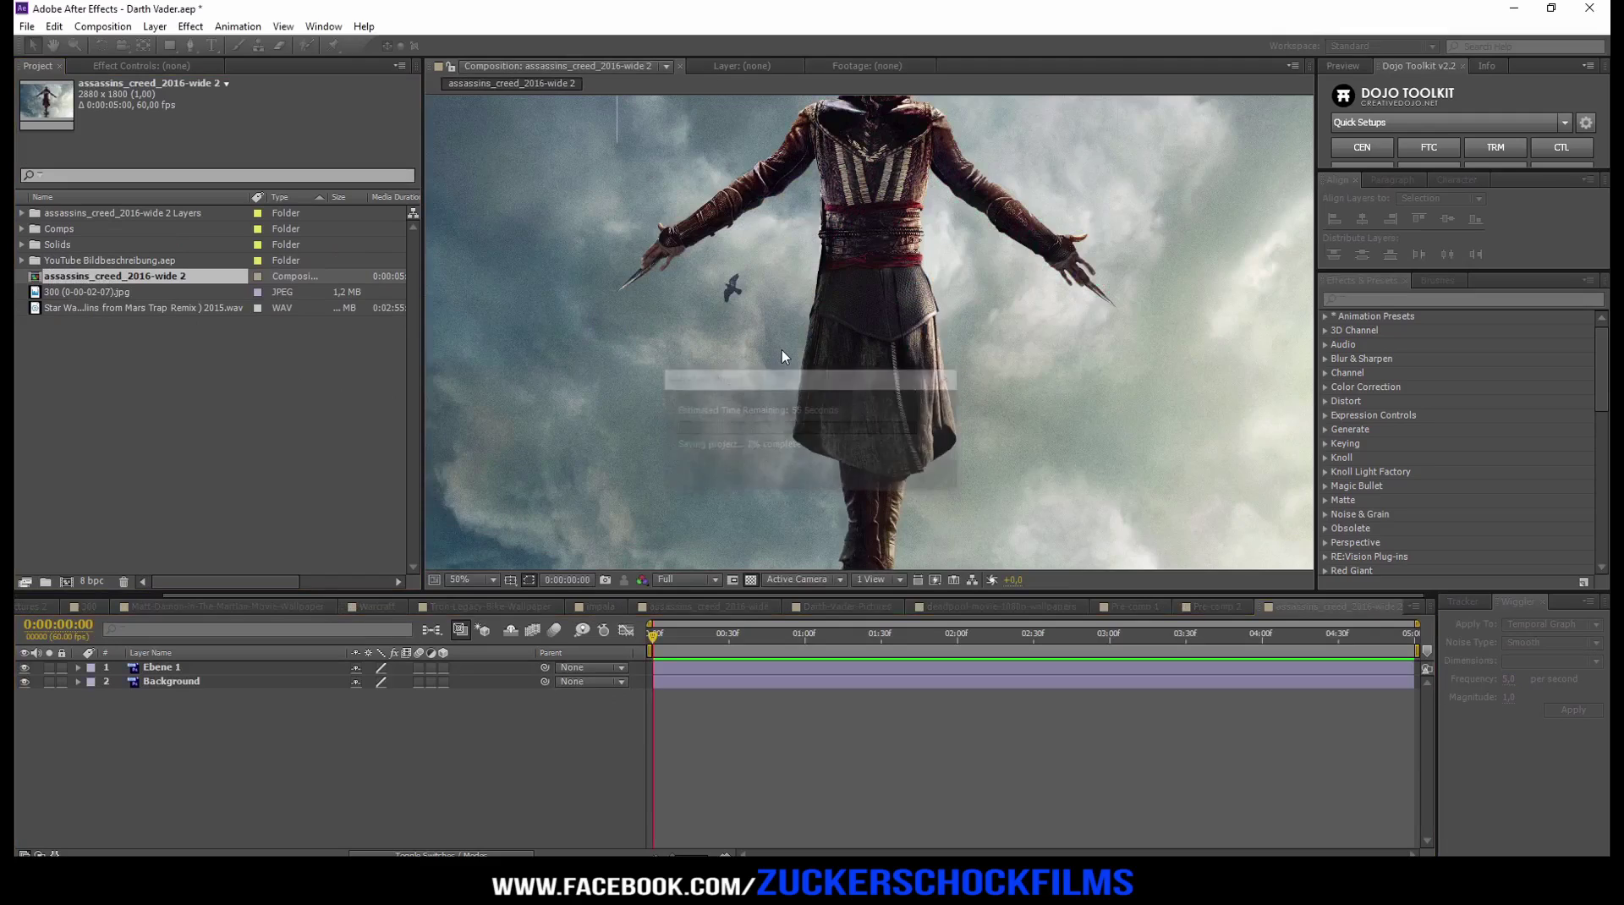
{"action": "left_click", "coordinate": [489, 579]}
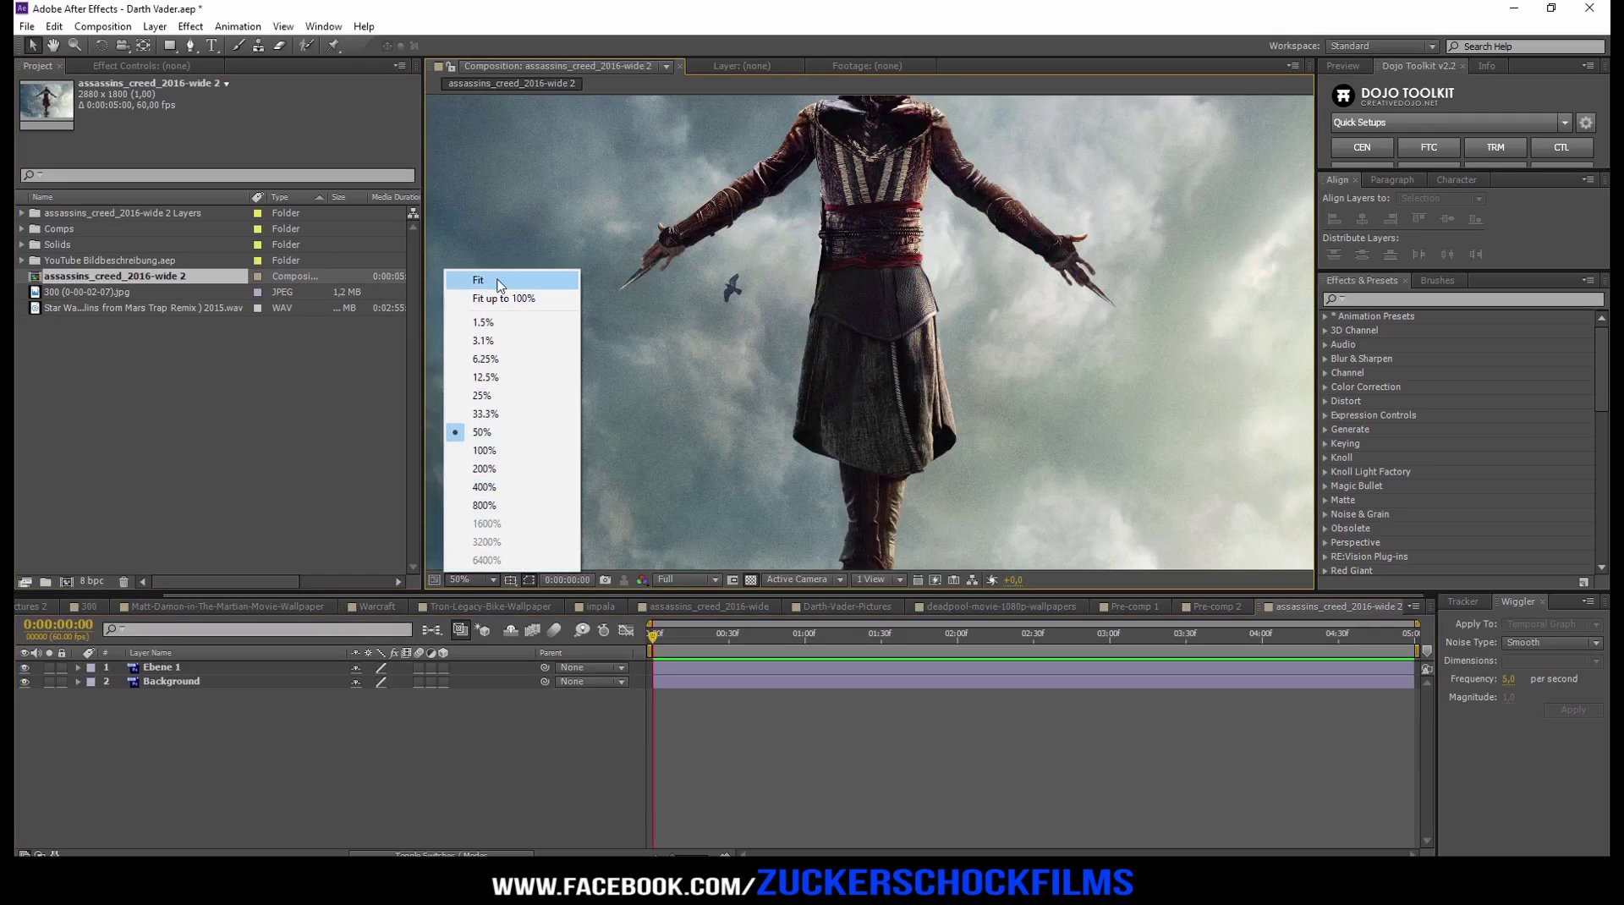
{"action": "left_click", "coordinate": [479, 280]}
{"action": "left_click", "coordinate": [104, 27]}
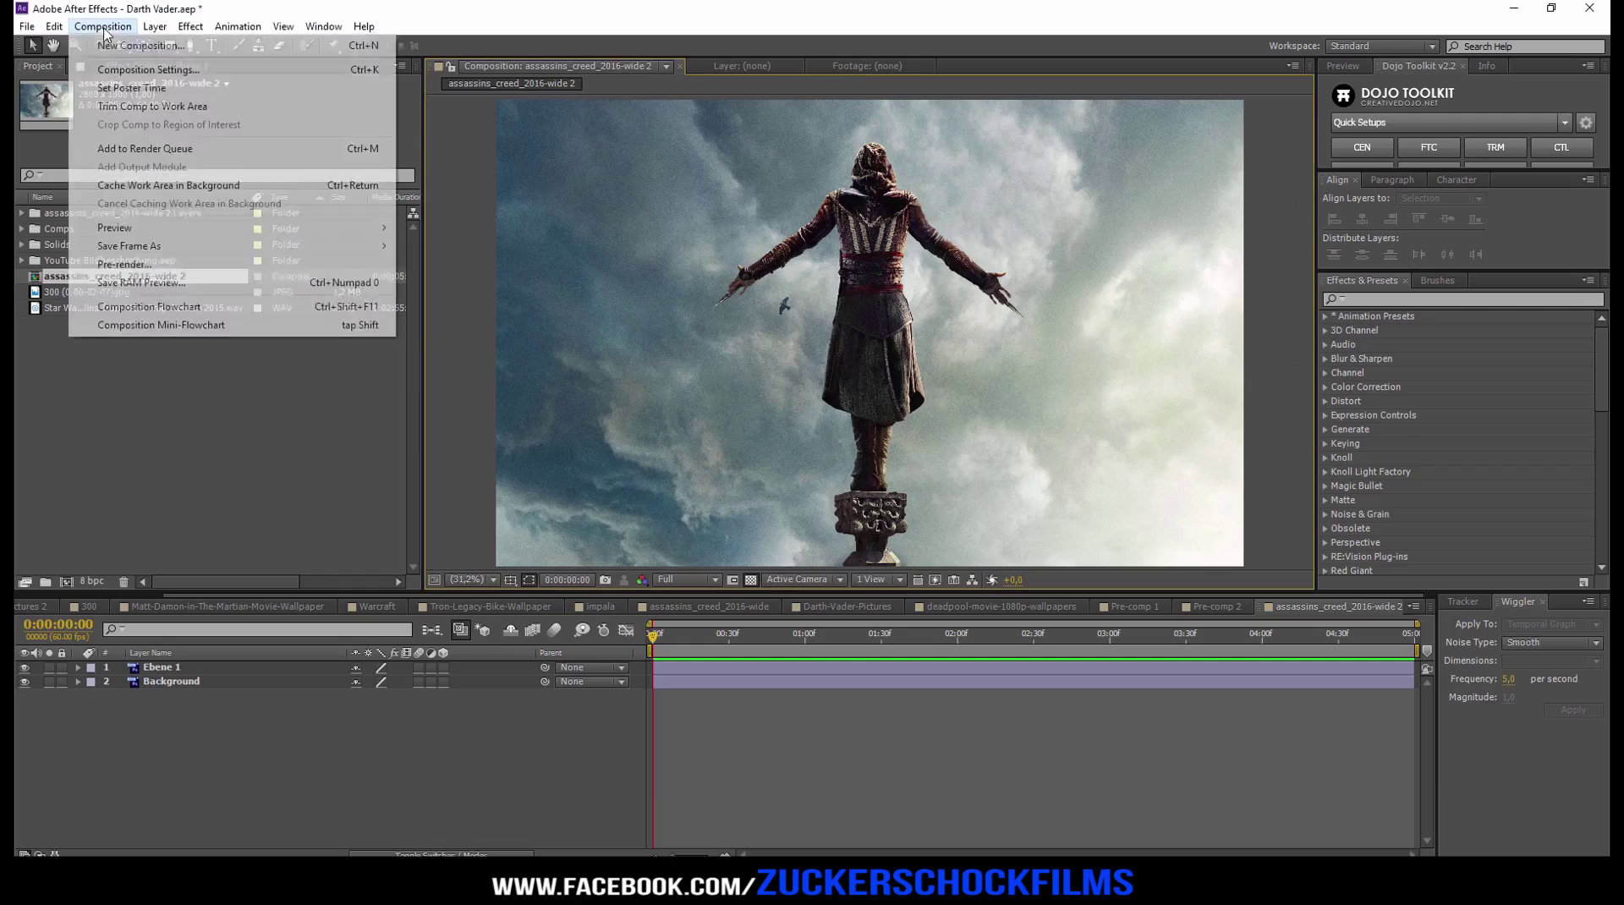
{"action": "left_click", "coordinate": [127, 70]}
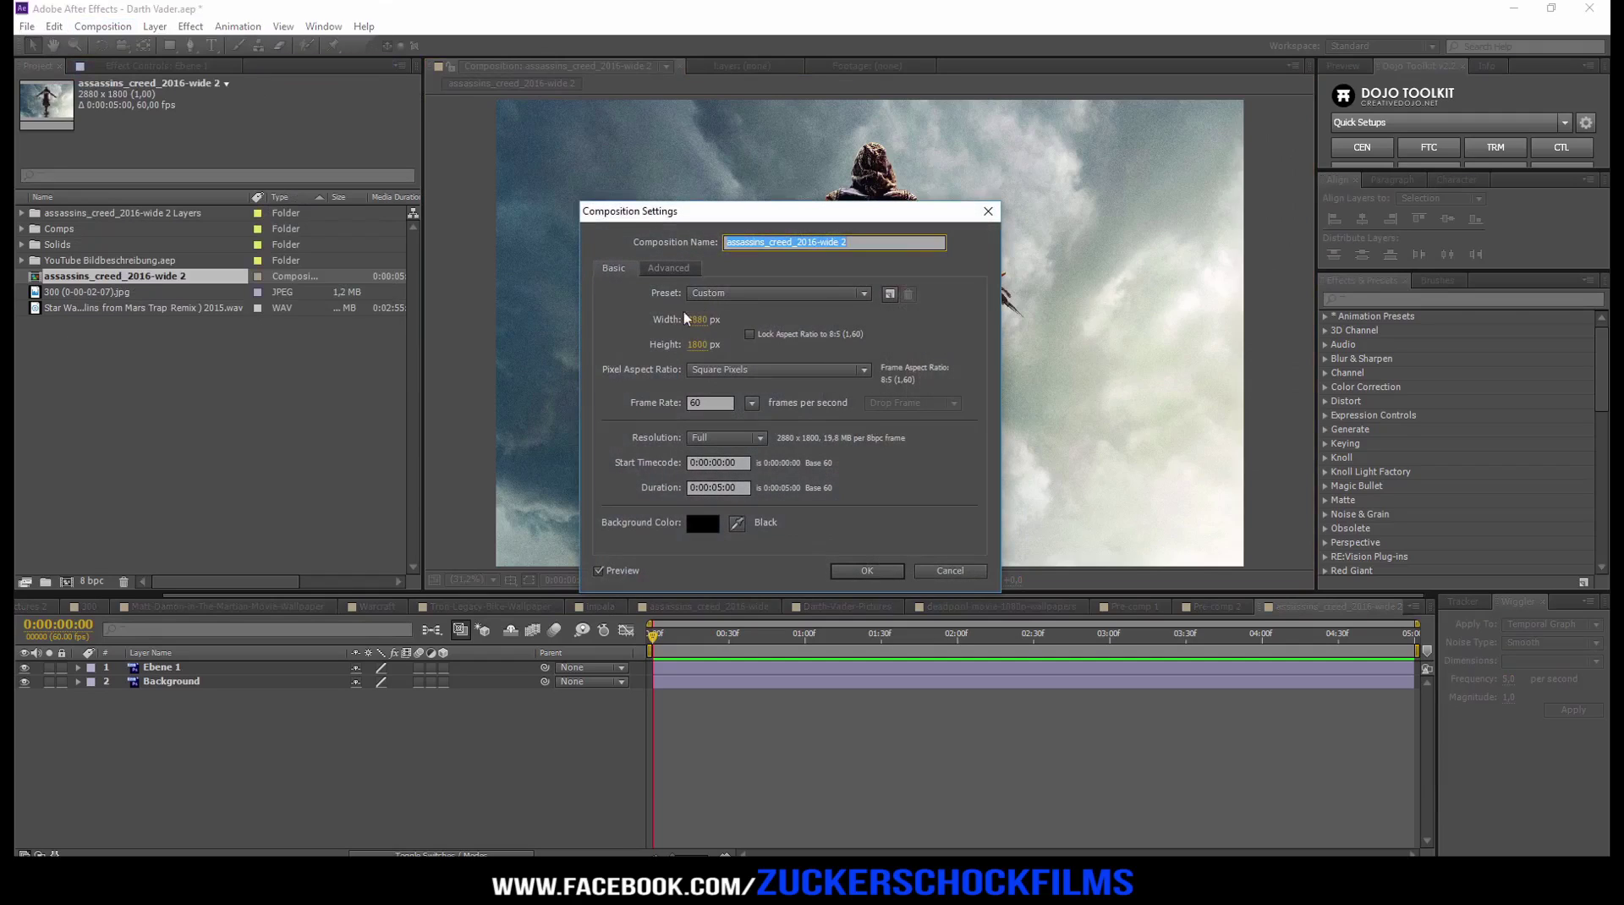
{"action": "left_click", "coordinate": [699, 345]}
{"action": "type", "text": "1620"}
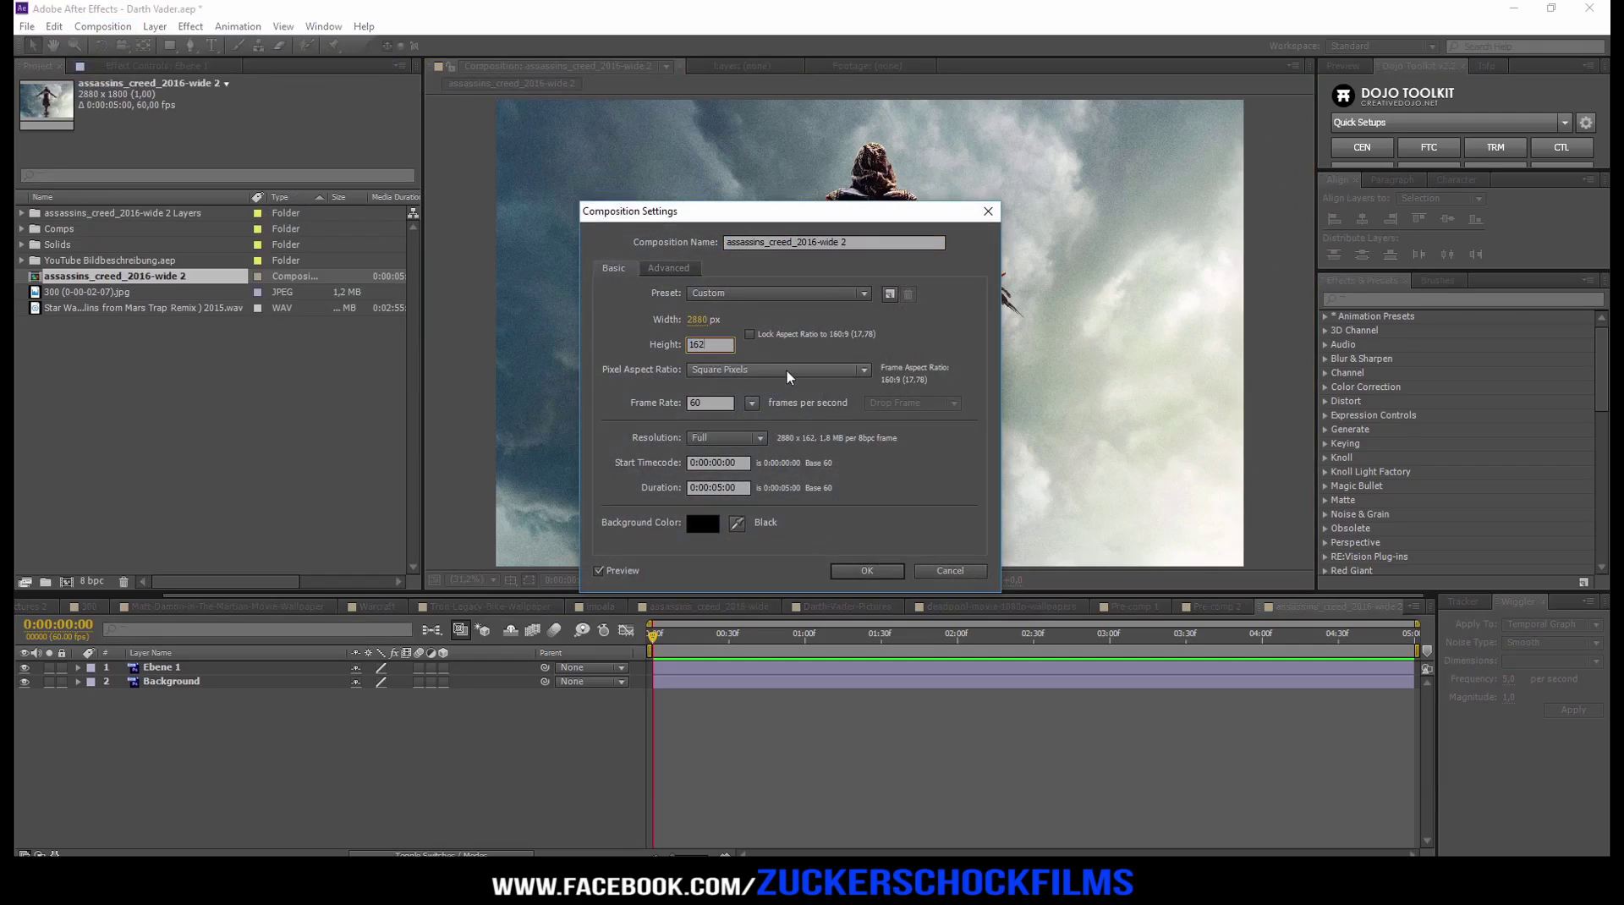
{"action": "left_click", "coordinate": [865, 571]}
Step: Add a comp-sized black solid layer, Black Solid 2, to the composition
{"action": "scroll", "coordinate": [869, 352], "scroll_direction": "down", "scroll_amount": 2}
{"action": "scroll", "coordinate": [869, 351], "scroll_direction": "up", "scroll_amount": 2}
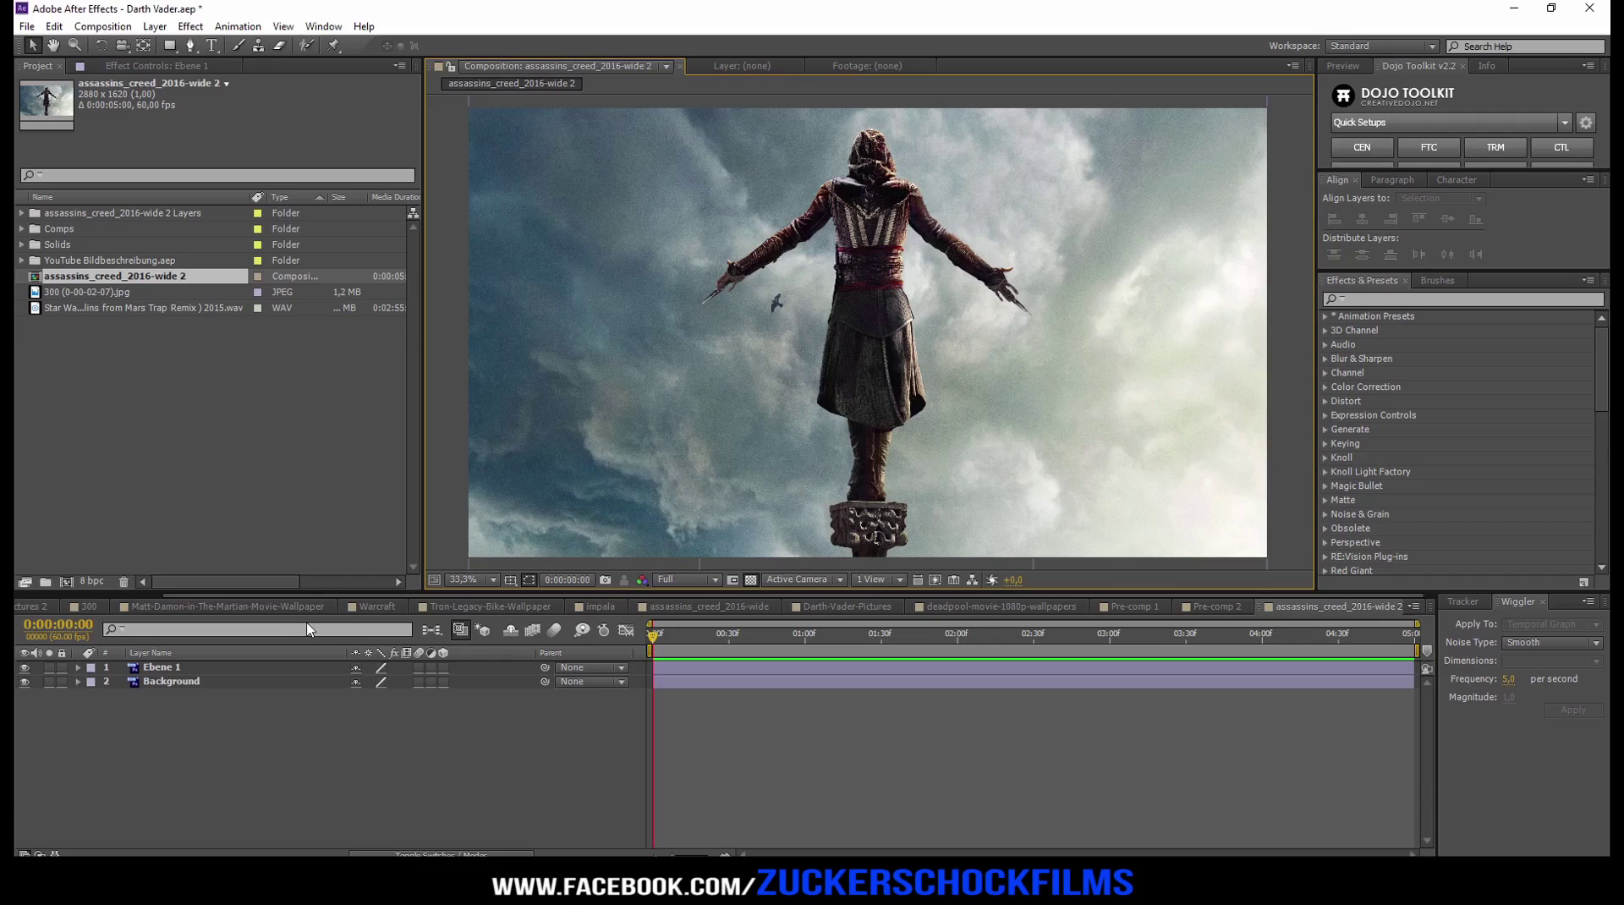
{"action": "right_click", "coordinate": [284, 778]}
{"action": "left_click", "coordinate": [594, 636]}
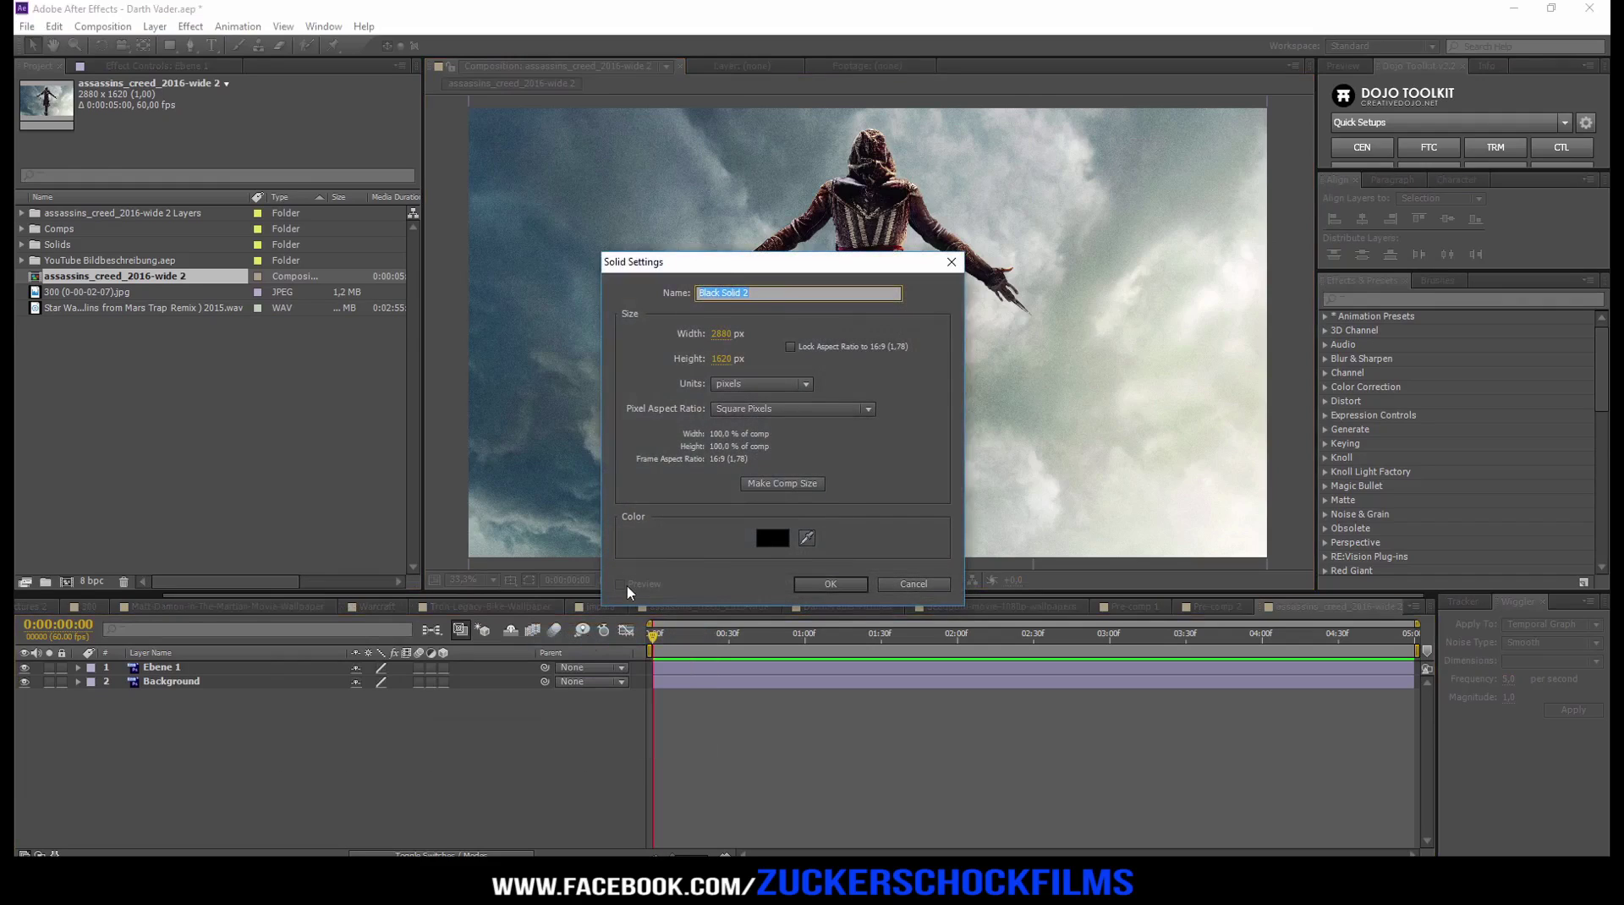
{"action": "left_click", "coordinate": [831, 583]}
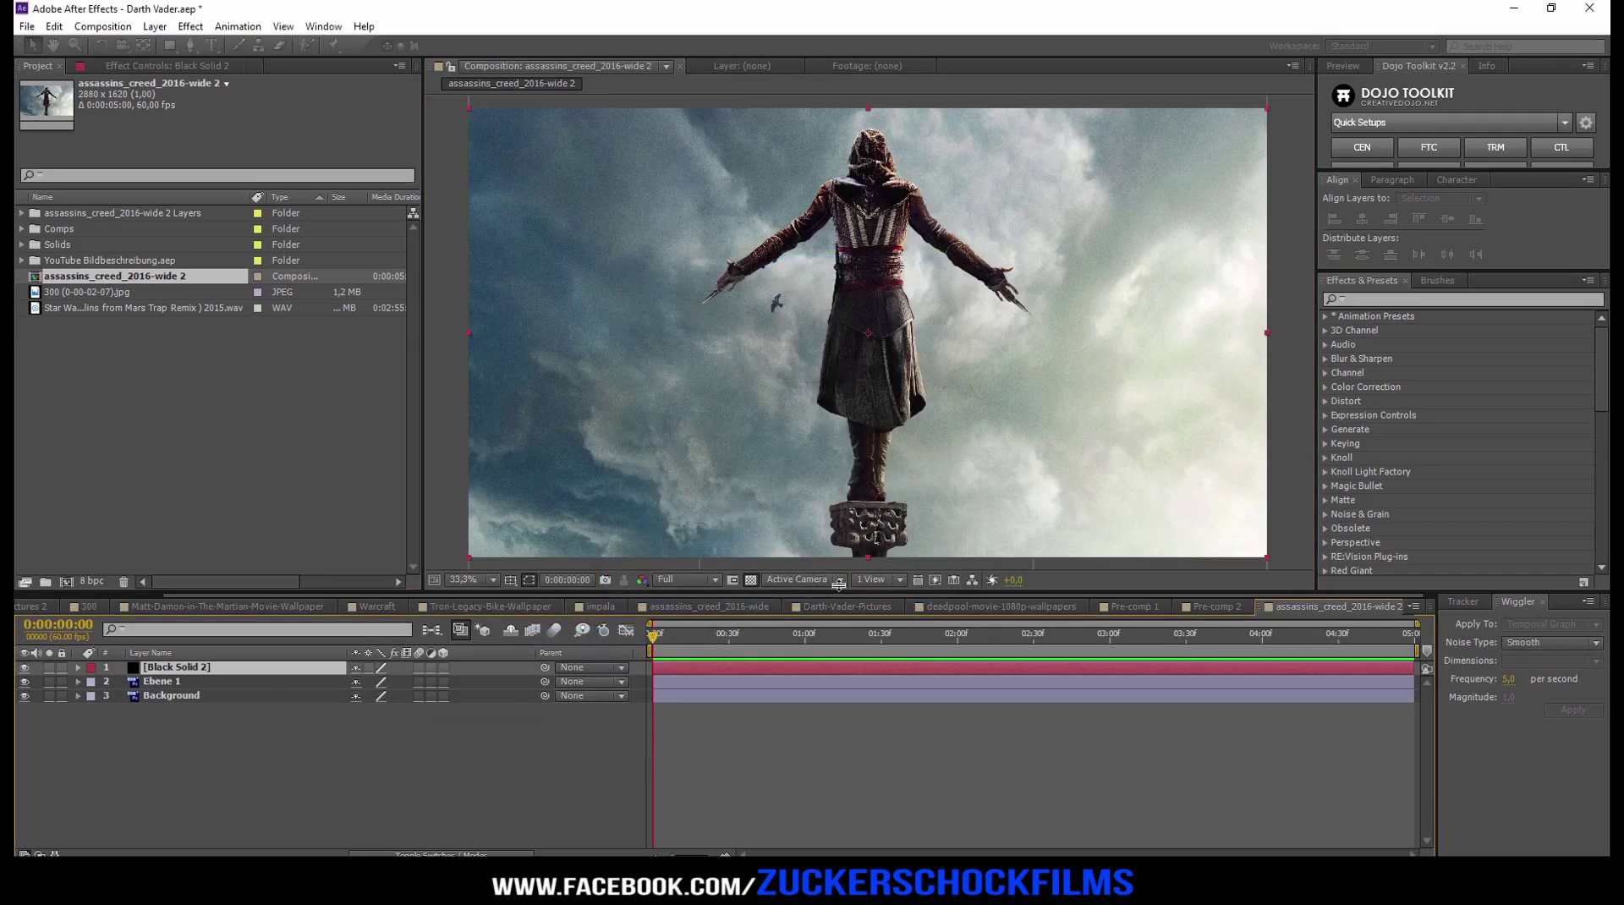
Step: Draw a rectangle mask on Black Solid 2, adjust its top and bottom edges, and invert it
{"action": "scroll", "coordinate": [685, 342], "scroll_direction": "down", "scroll_amount": 2}
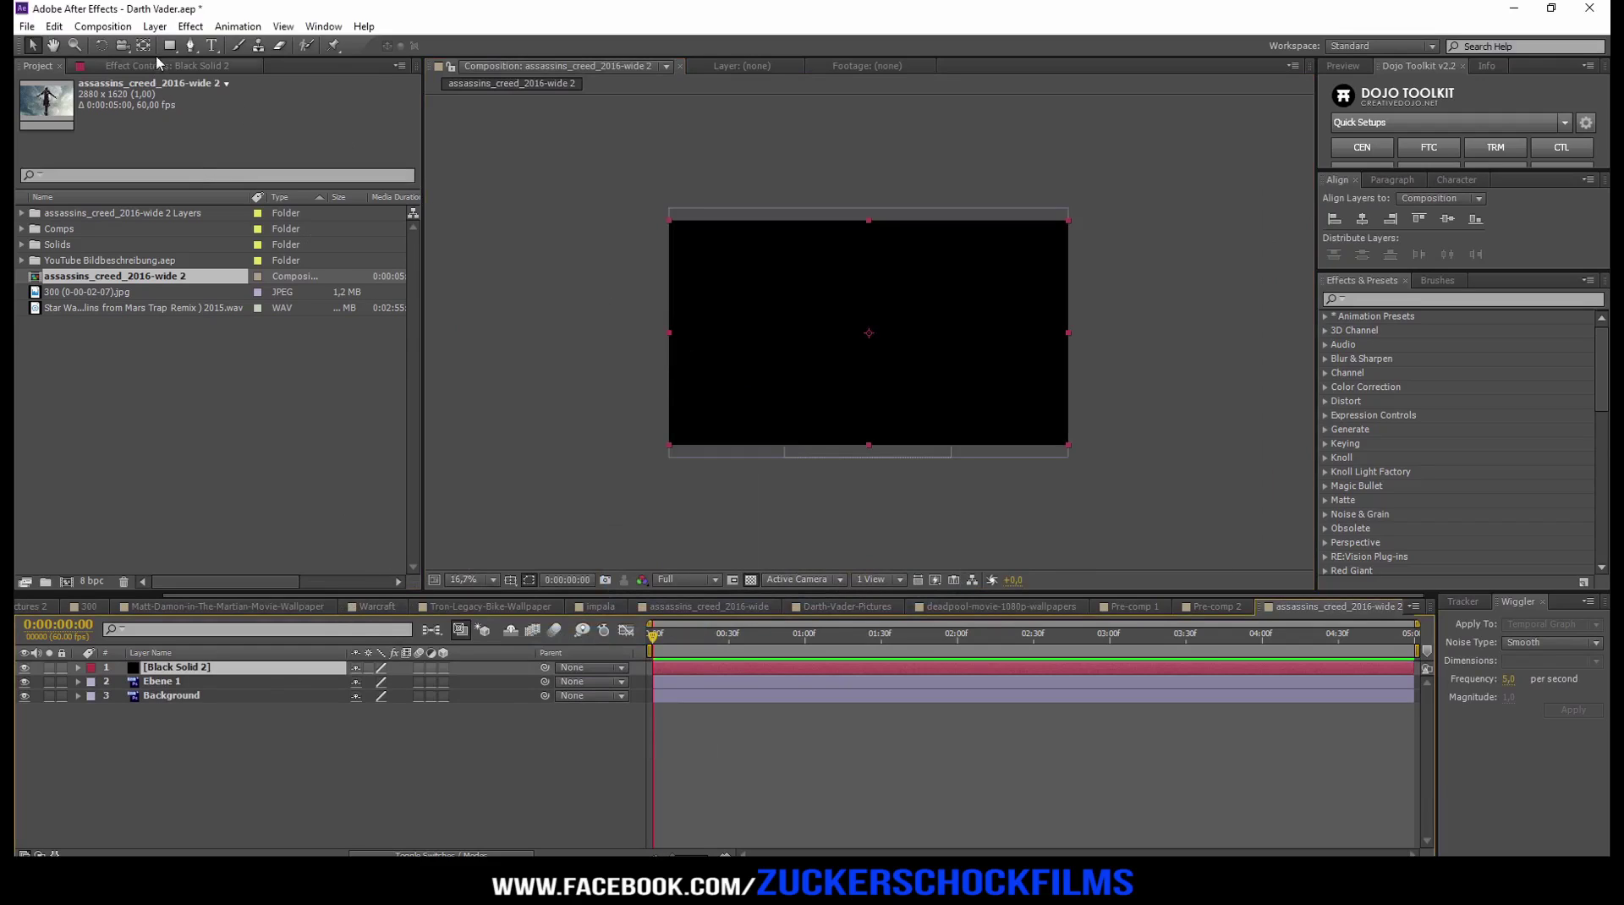
{"action": "left_click_drag", "start_coordinate": [635, 248], "coordinate": [1133, 417]}
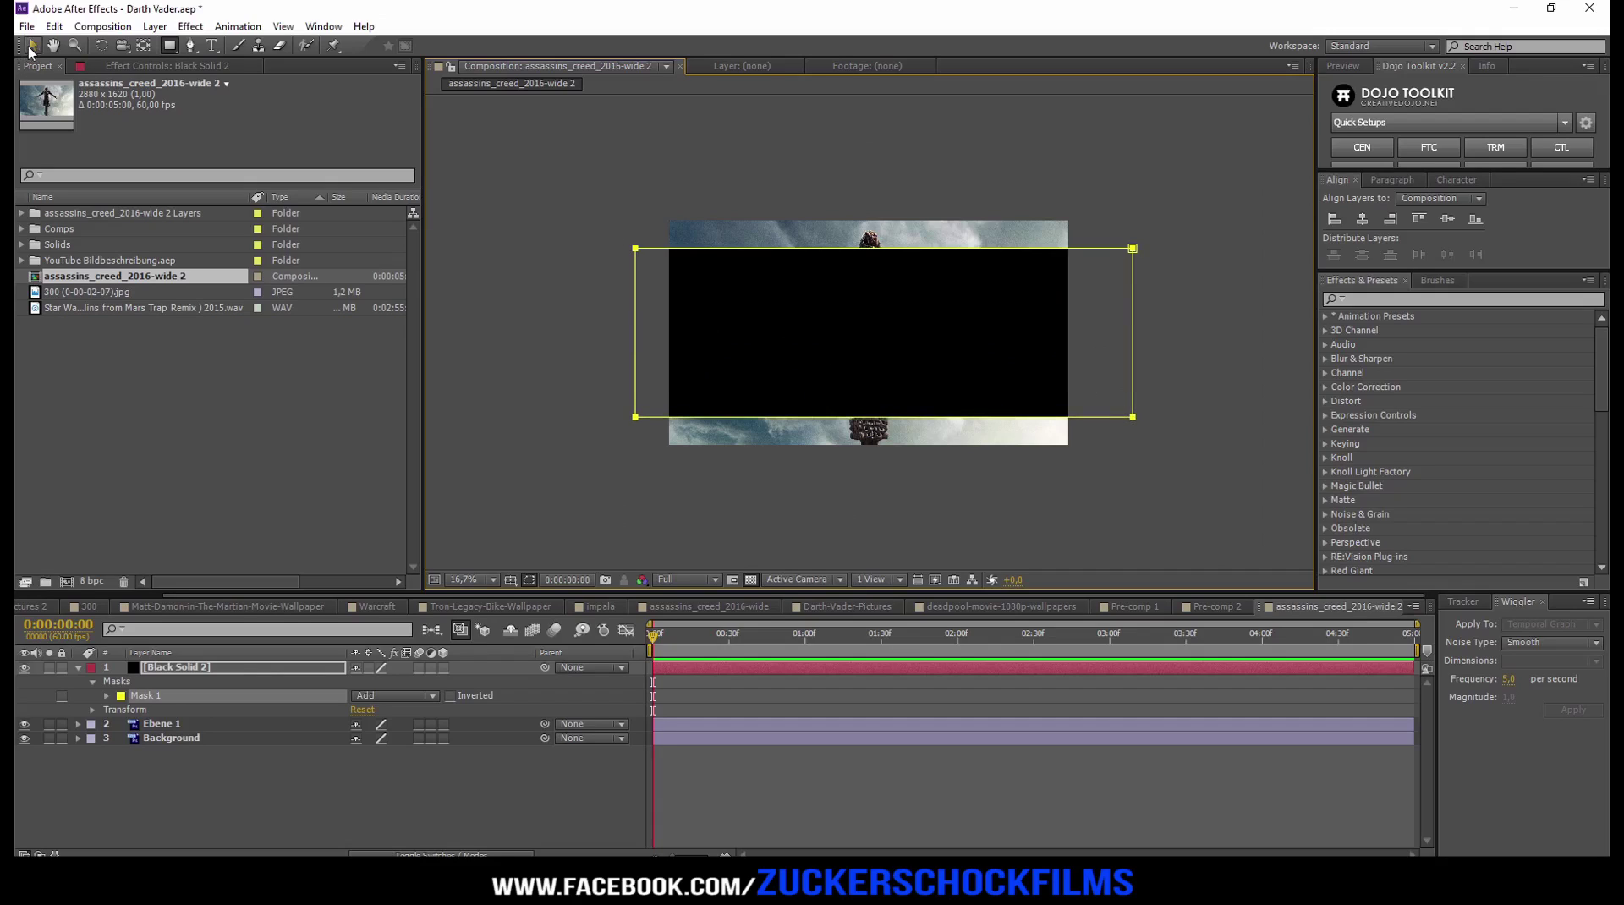
{"action": "left_click", "coordinate": [30, 47]}
{"action": "left_click_drag", "start_coordinate": [635, 248], "coordinate": [635, 246]}
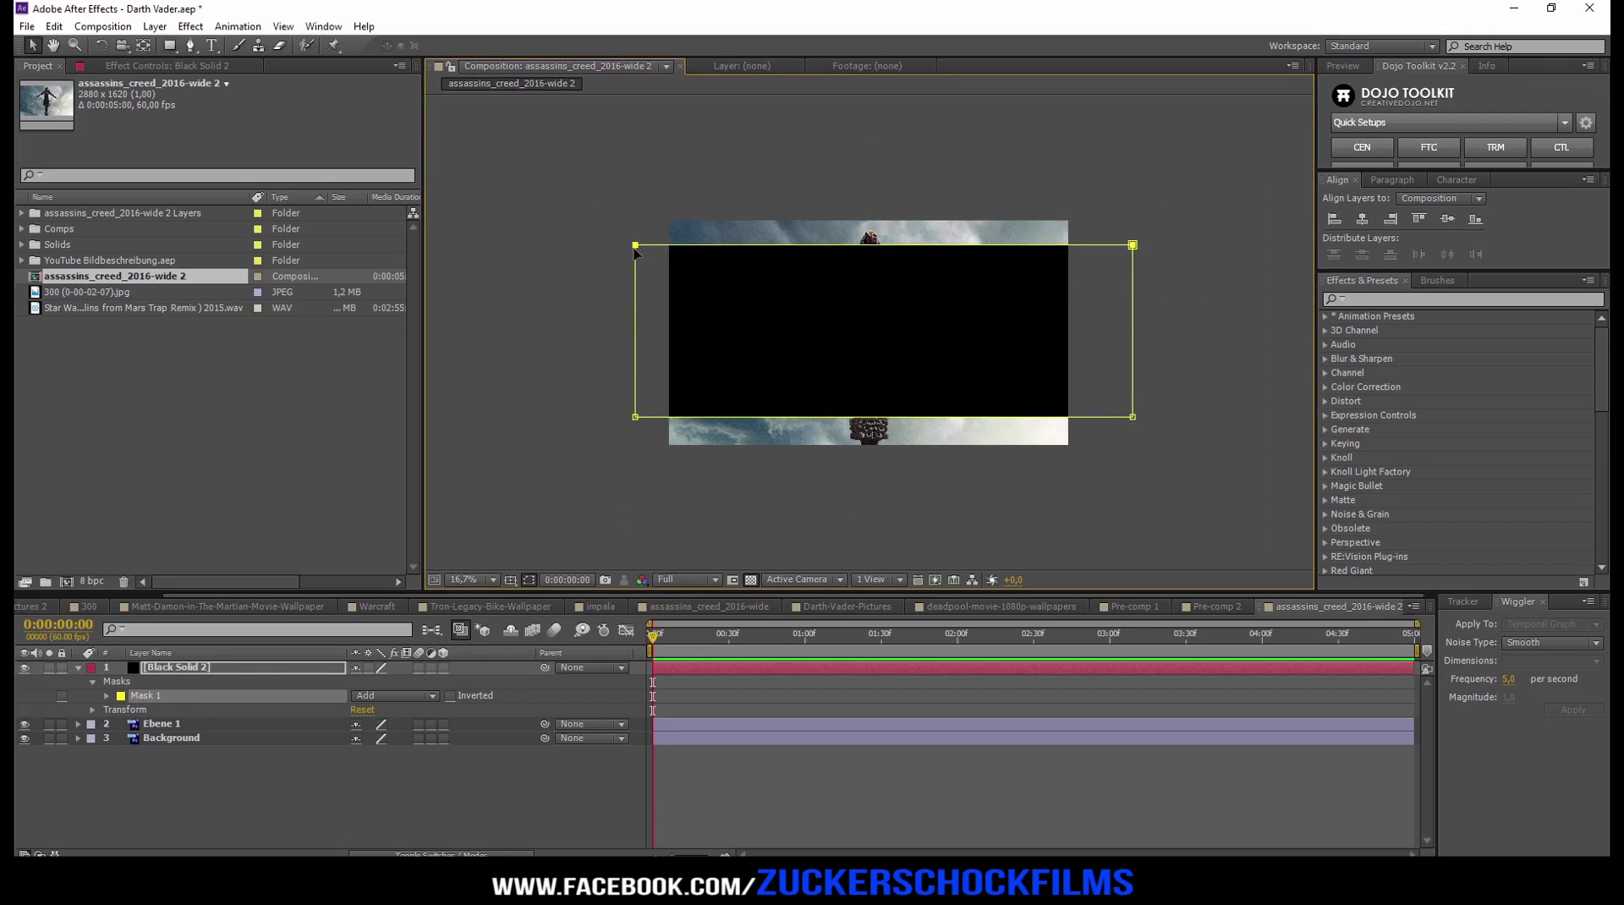
{"action": "left_click_drag", "start_coordinate": [583, 397], "coordinate": [1133, 418]}
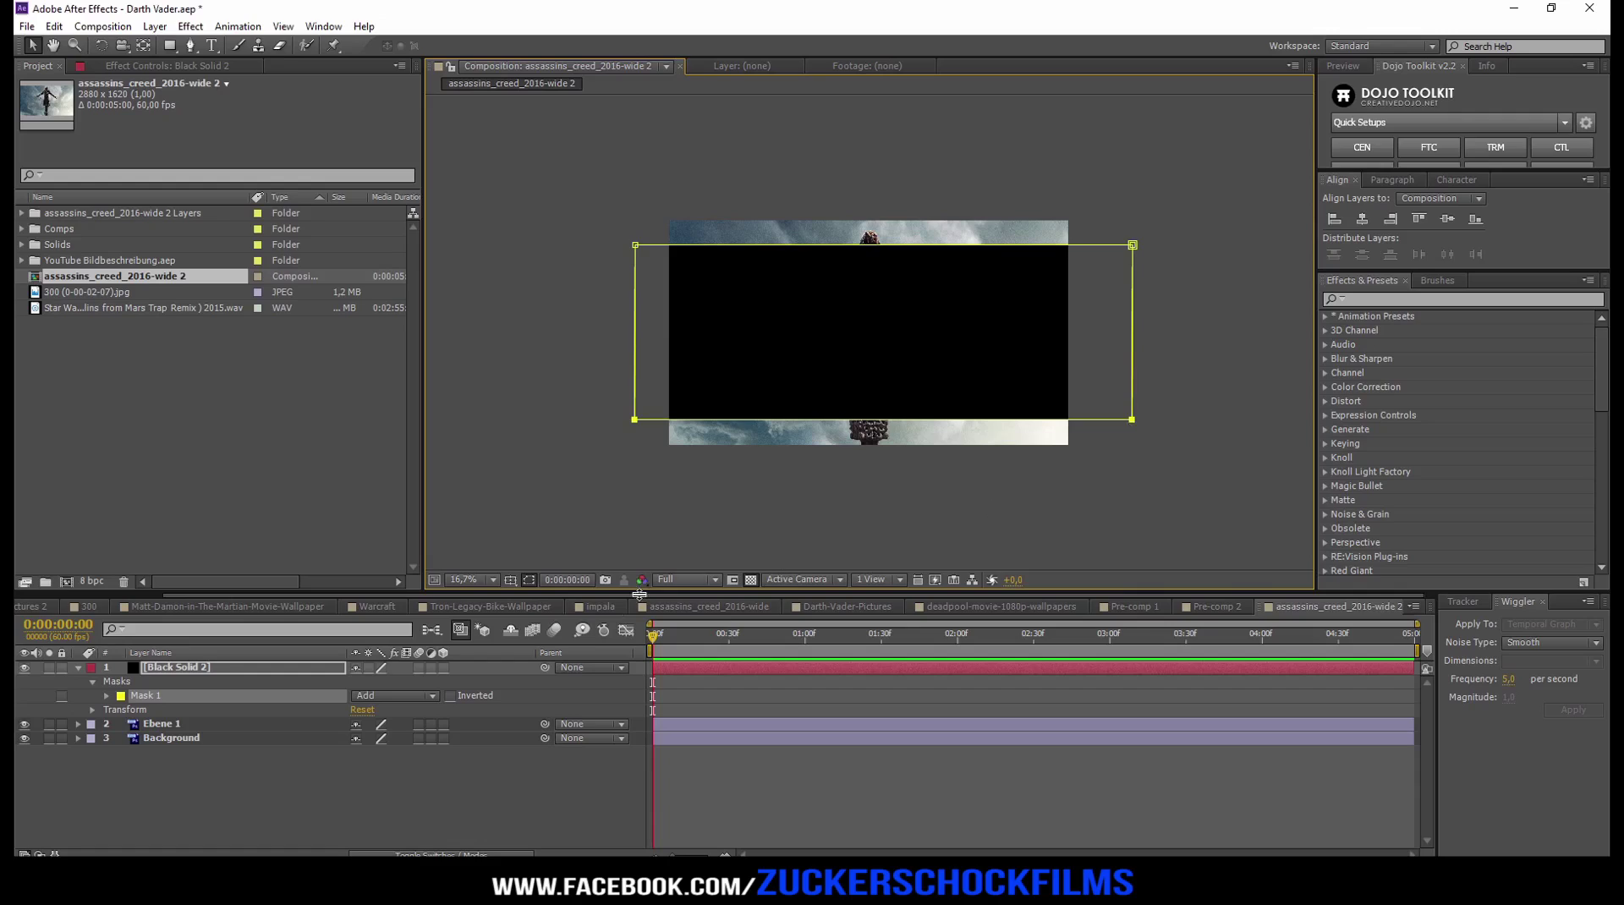
{"action": "left_click", "coordinate": [450, 696]}
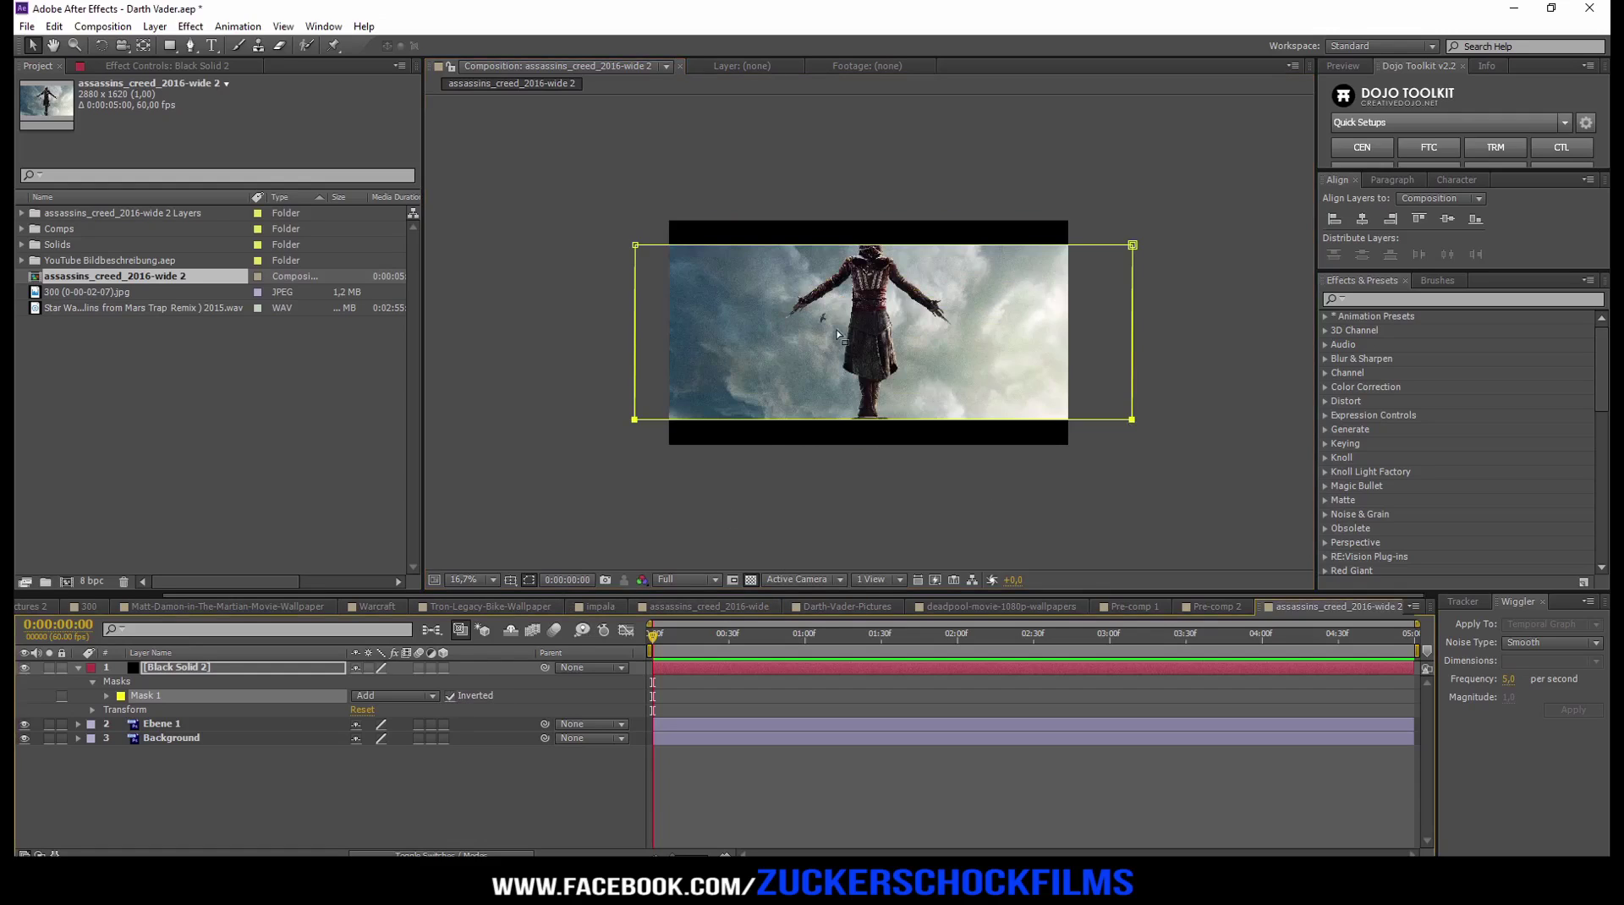
{"action": "left_click", "coordinate": [747, 540]}
{"action": "left_click", "coordinate": [167, 724]}
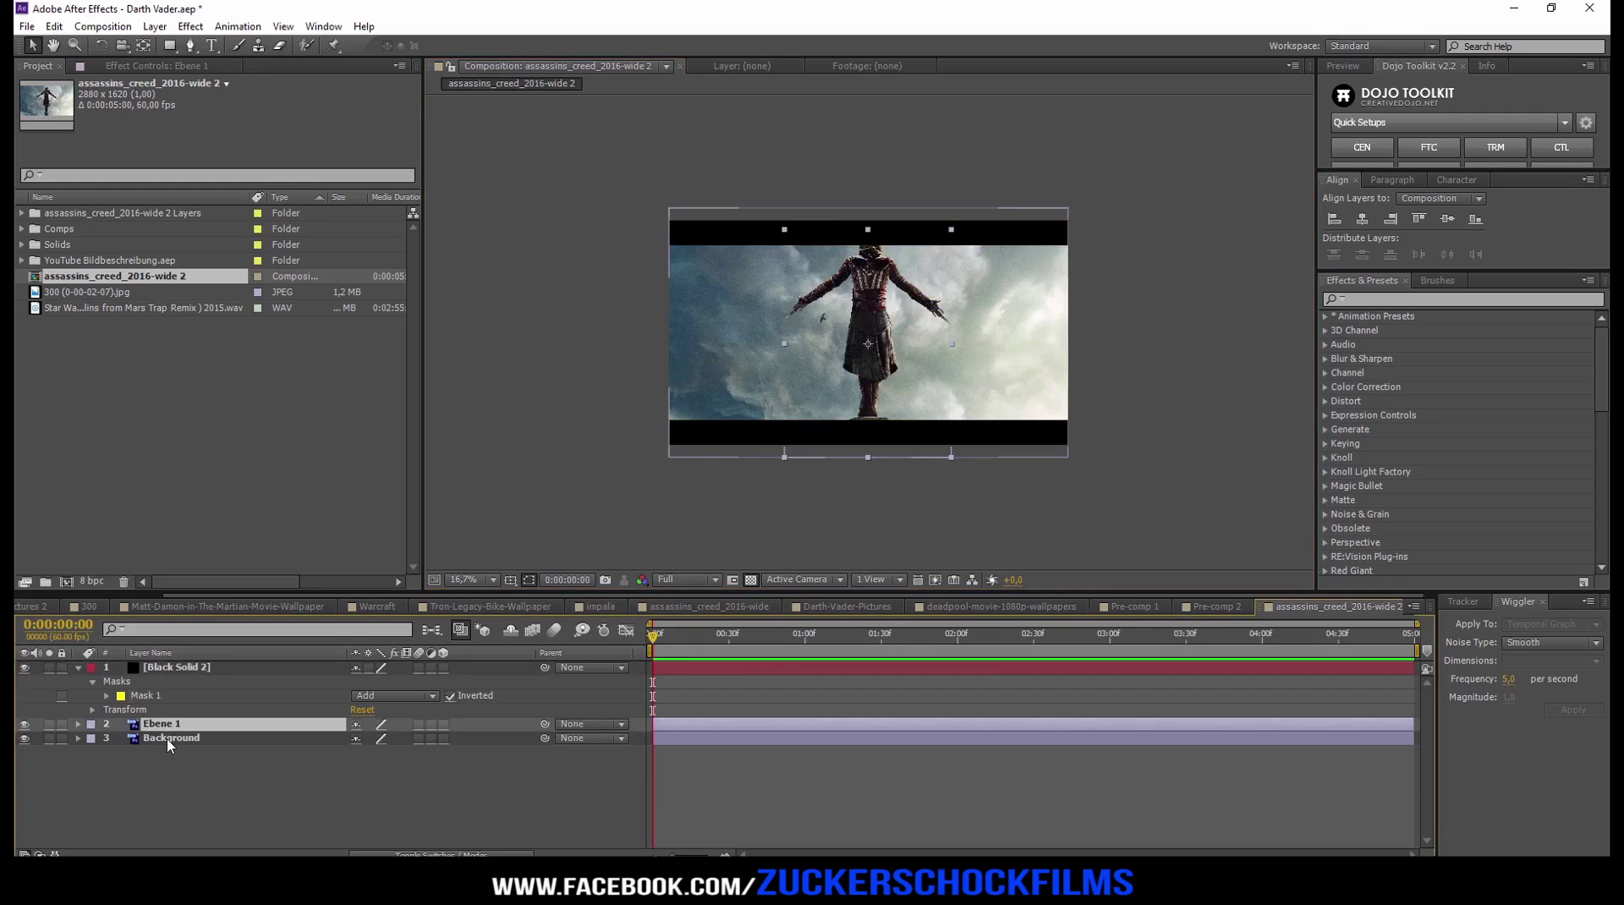
Step: Scale Ebene 1 to 63% and lower it, keep Background at 100%, and keyframe Ebene 1's Scale at 0:00
{"action": "key", "text": "s"}
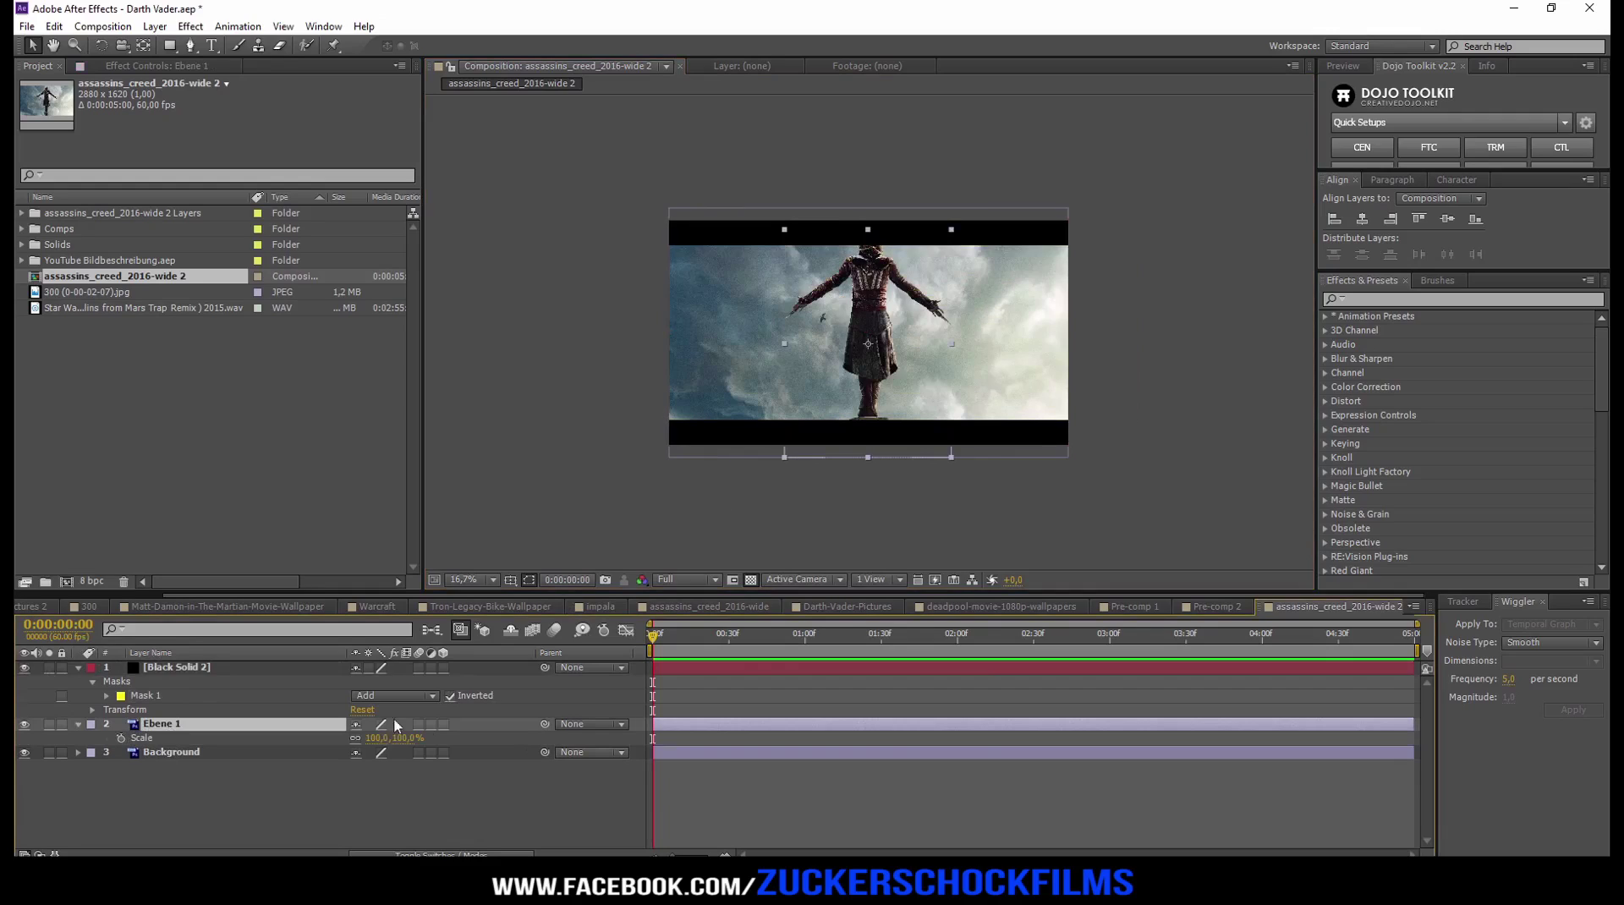
{"action": "left_click_drag", "start_coordinate": [382, 741], "coordinate": [354, 741]}
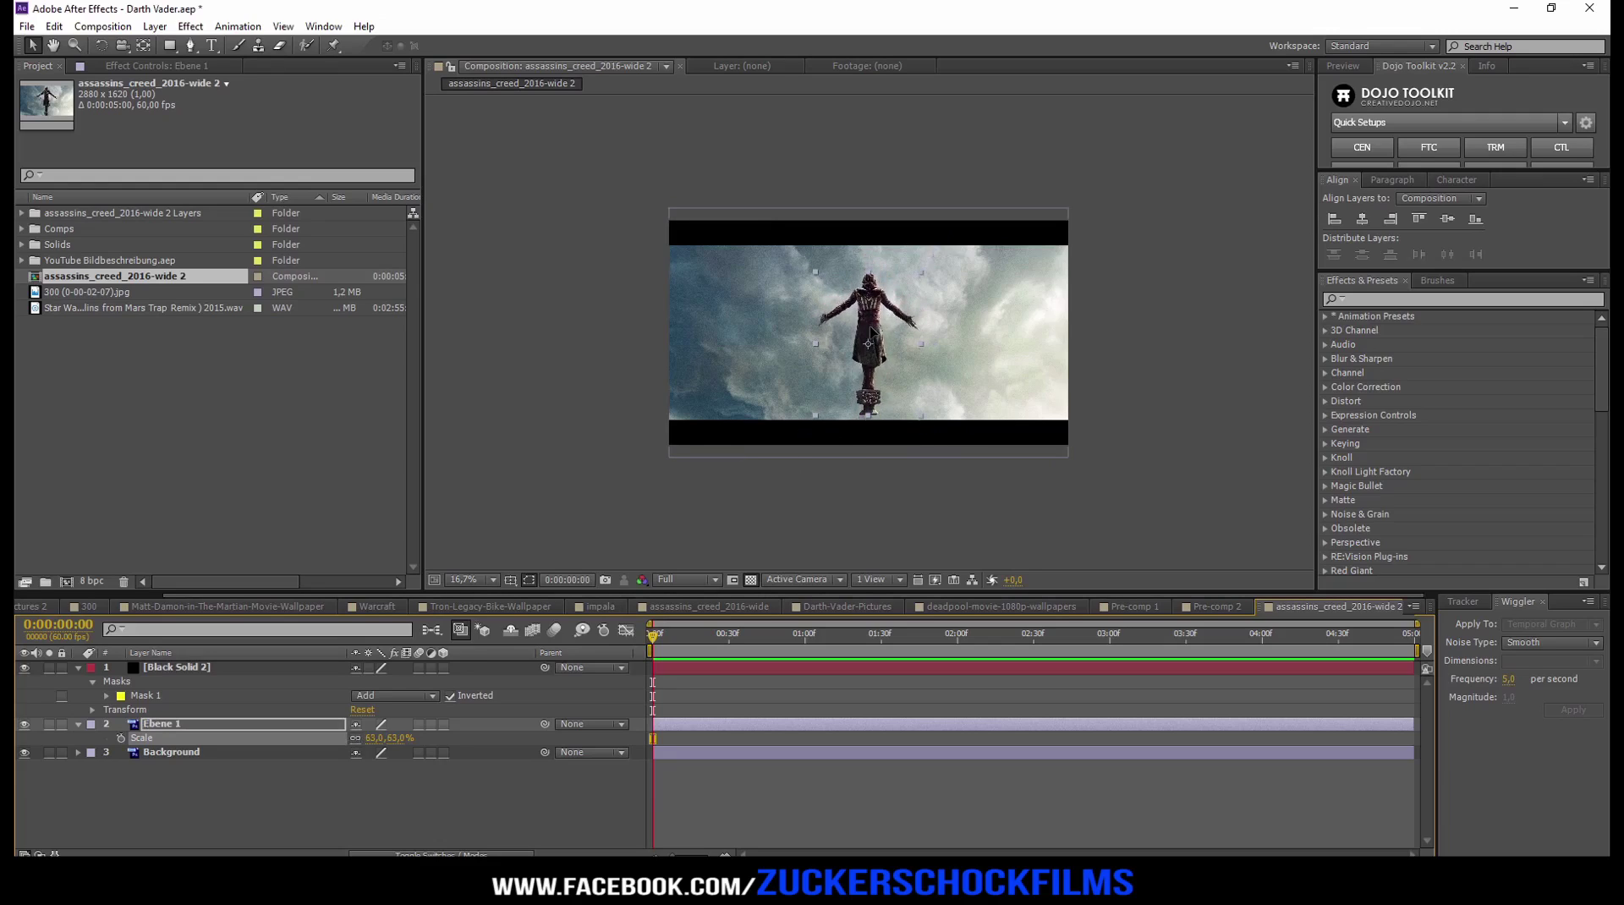
{"action": "left_click_drag", "start_coordinate": [870, 325], "coordinate": [870, 332]}
{"action": "scroll", "coordinate": [870, 338], "scroll_direction": "up", "scroll_amount": 2}
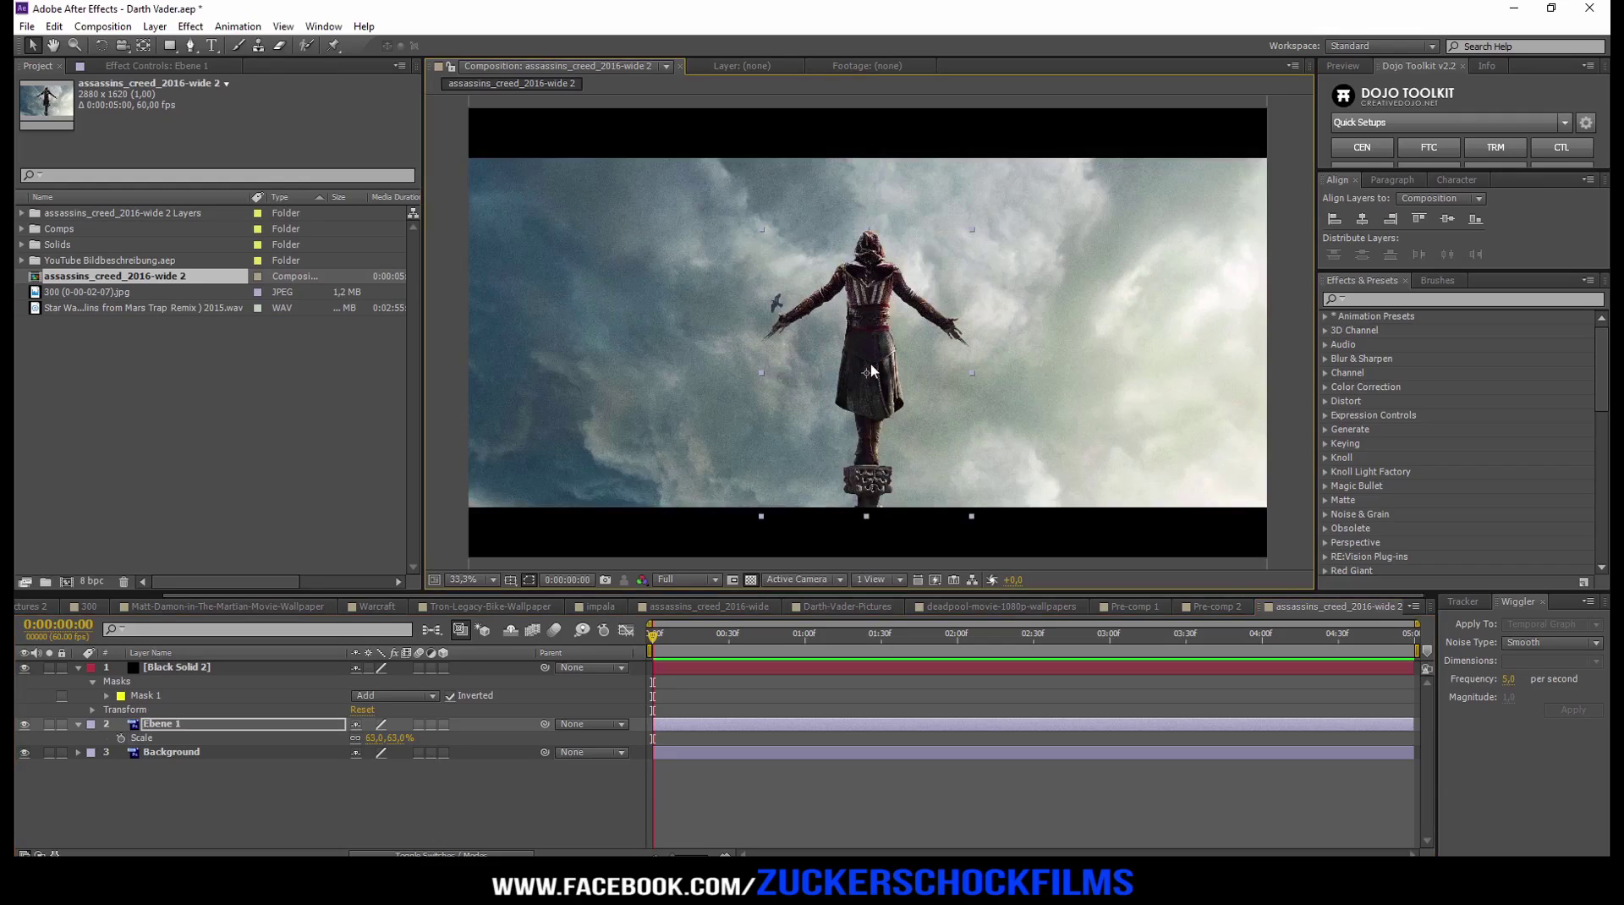
{"action": "left_click", "coordinate": [171, 755]}
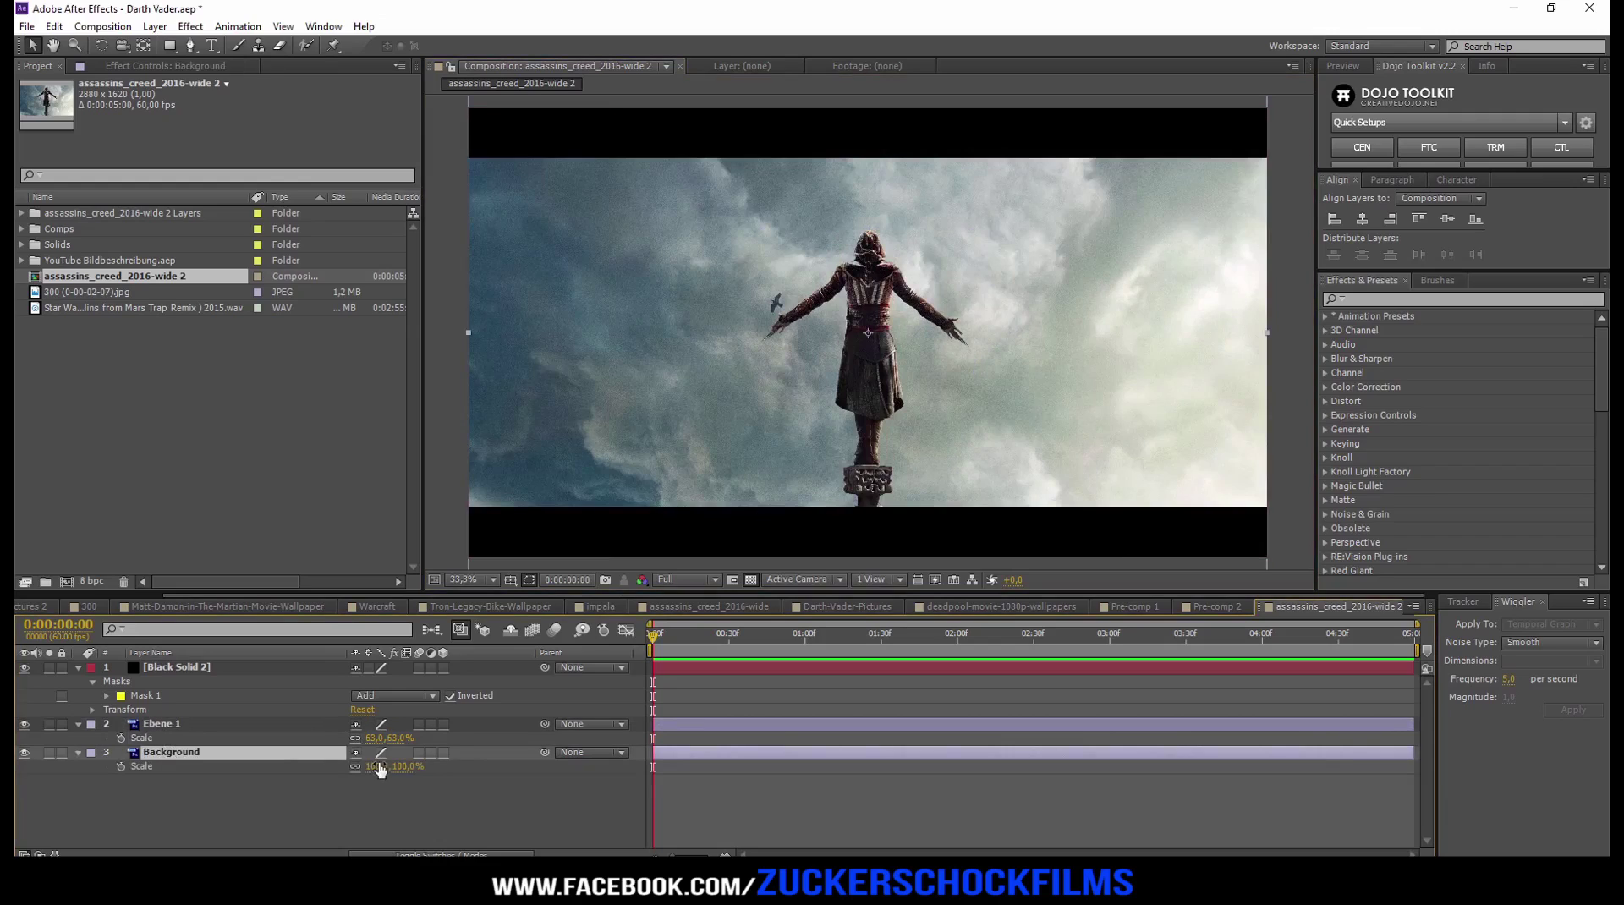
{"action": "left_click_drag", "start_coordinate": [377, 768], "coordinate": [379, 766]}
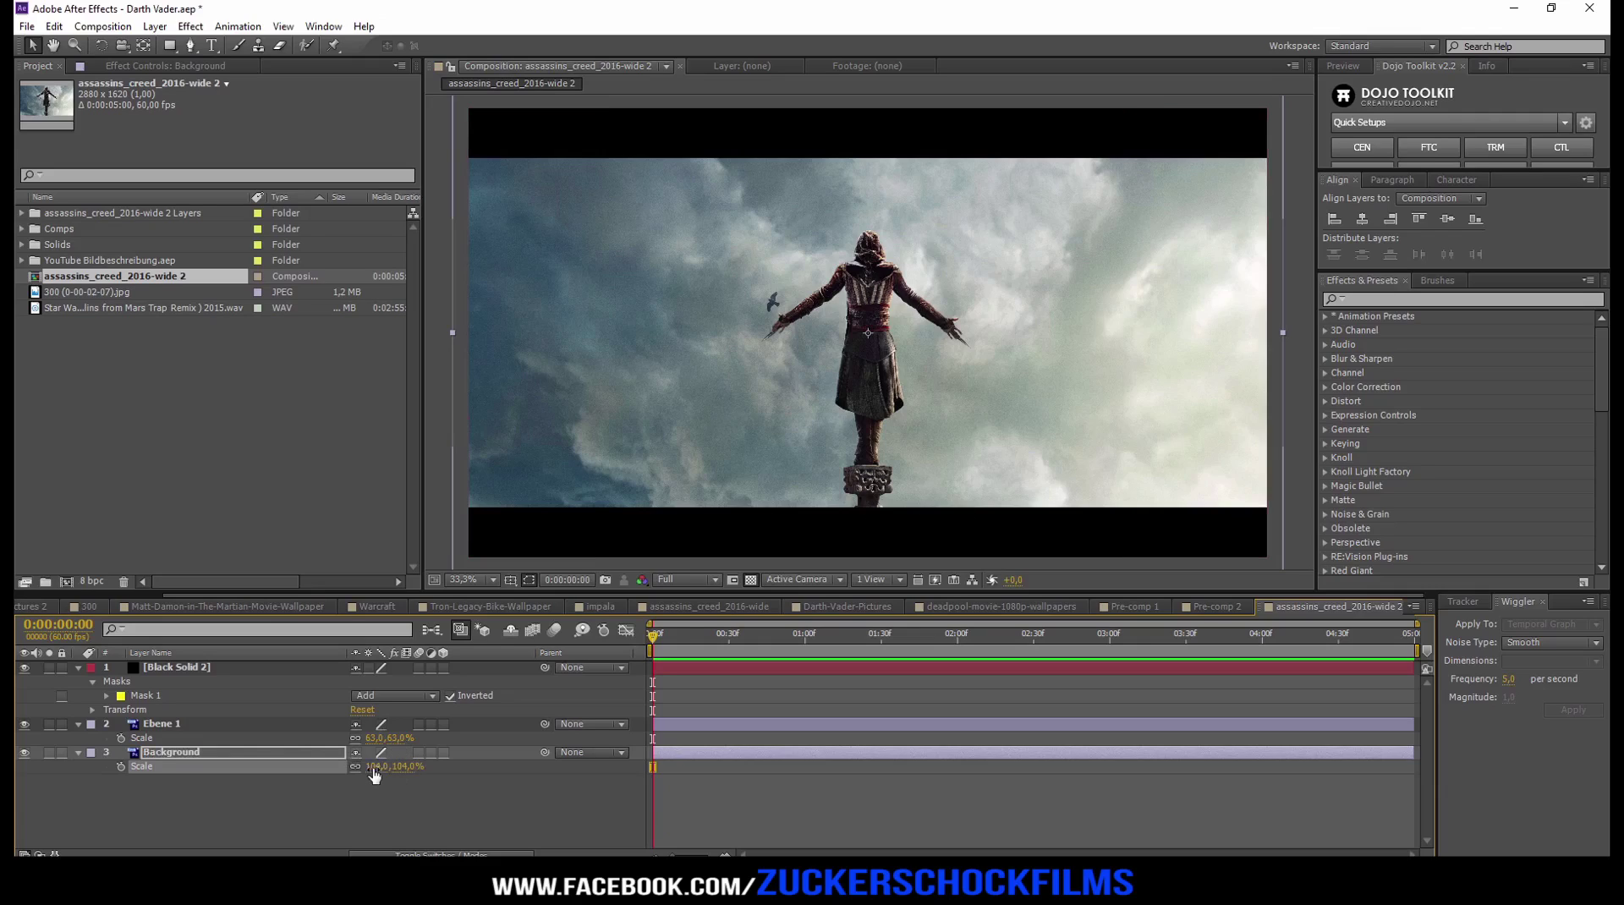
{"action": "type", "text": "00"}
{"action": "key", "text": "Return"}
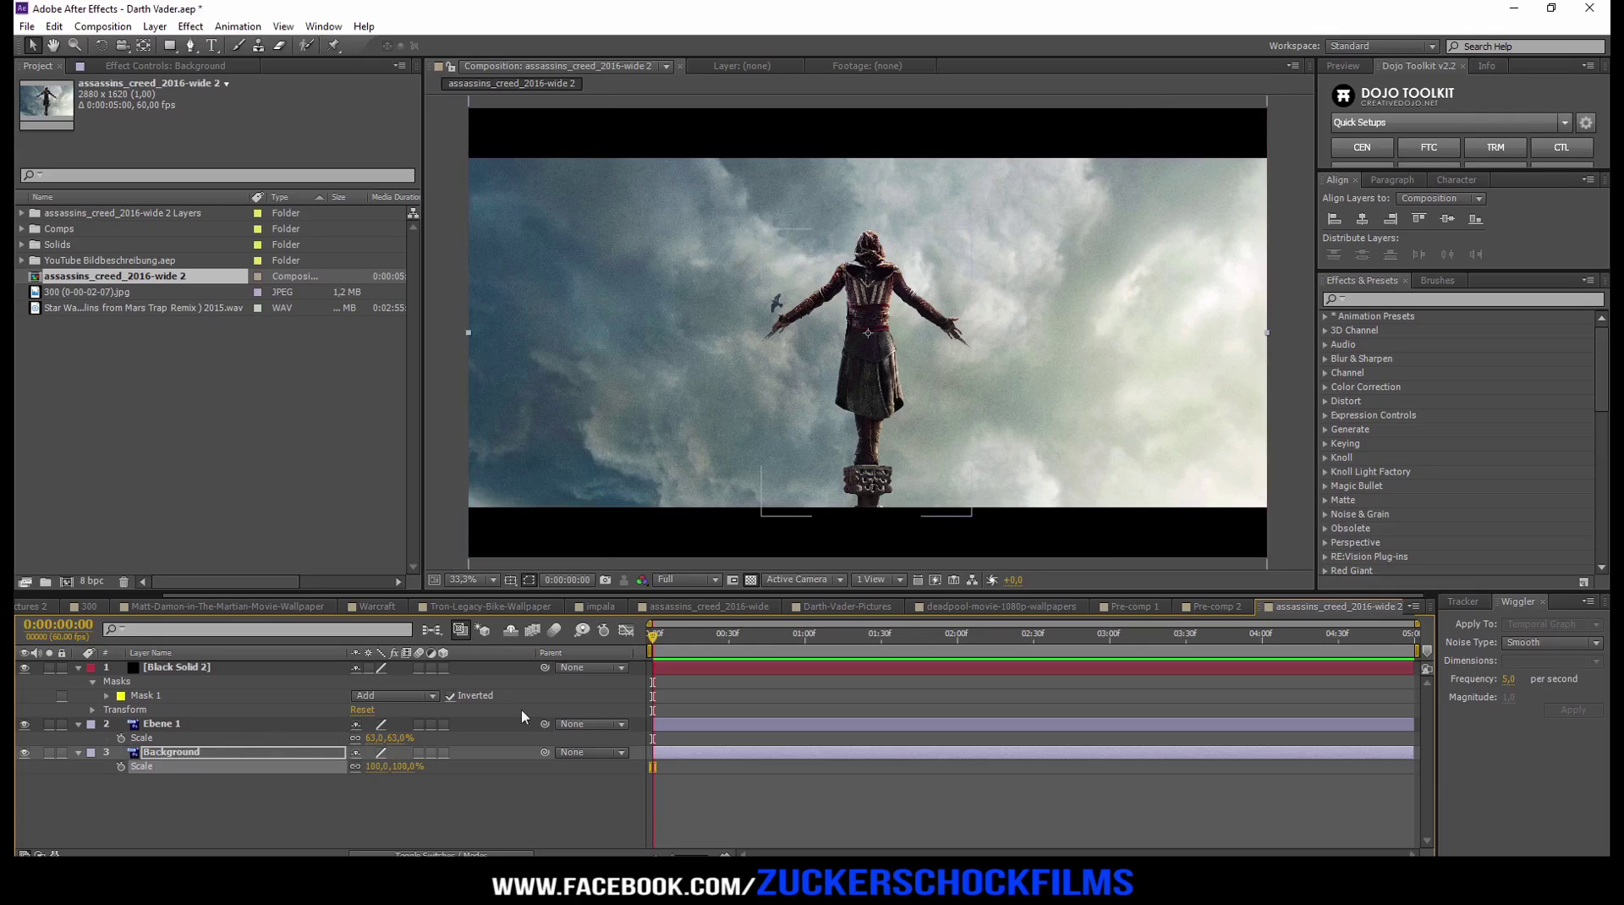
{"action": "left_click", "coordinate": [121, 738]}
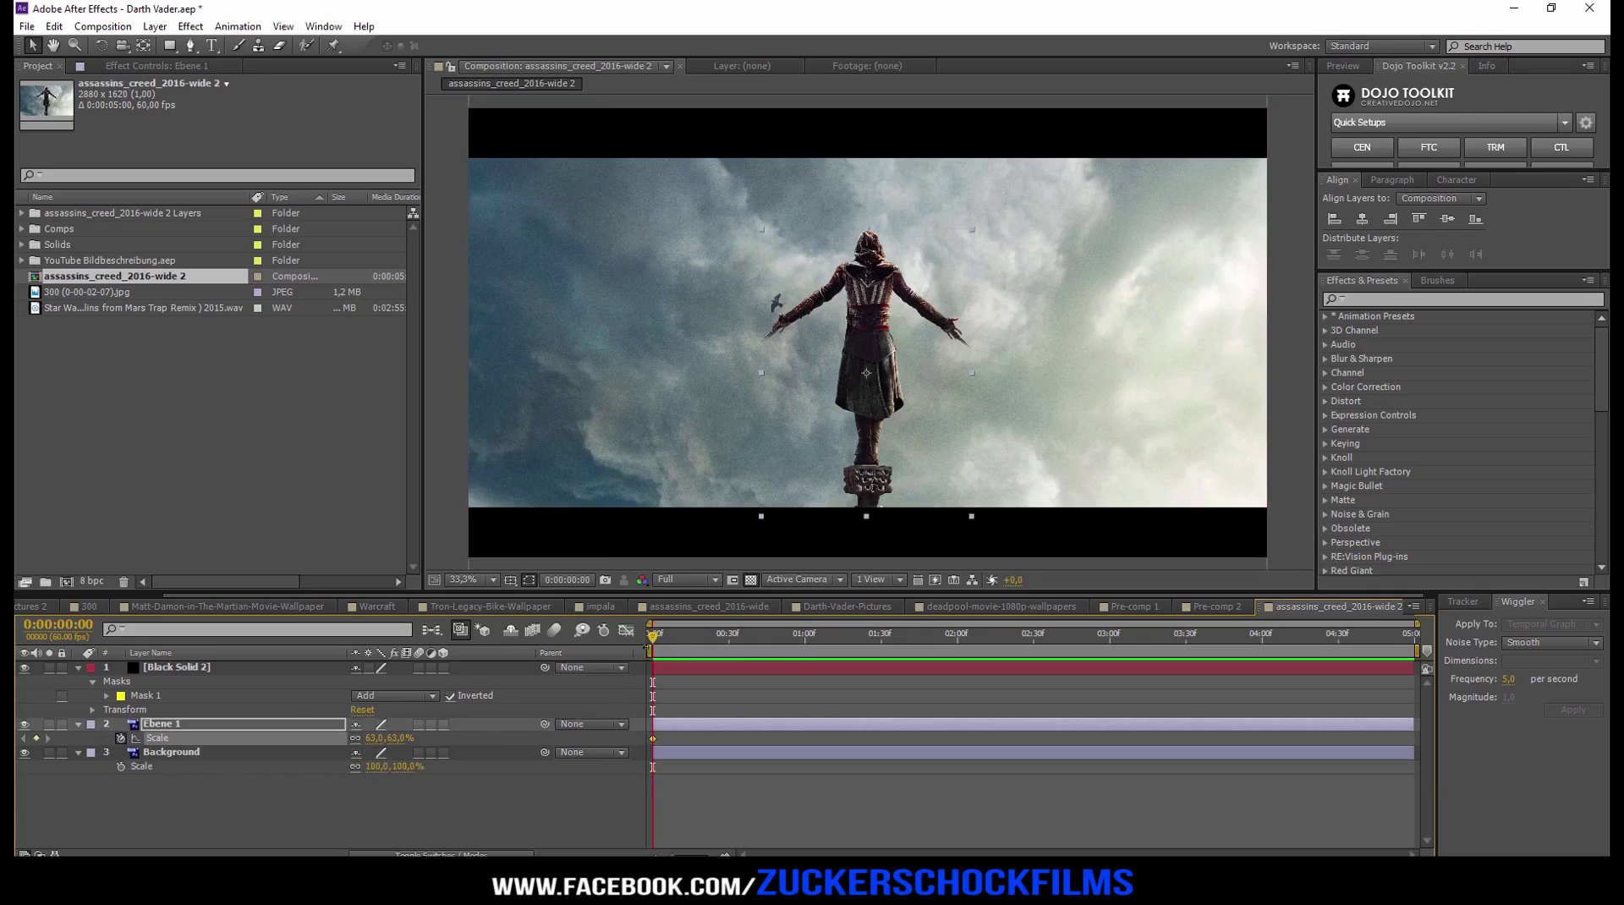
Step: At 0:04:59, enlarge Ebene 1 to about 78% for the ending Scale keyframe and preview it
{"action": "left_click_drag", "start_coordinate": [685, 641], "coordinate": [1457, 644]}
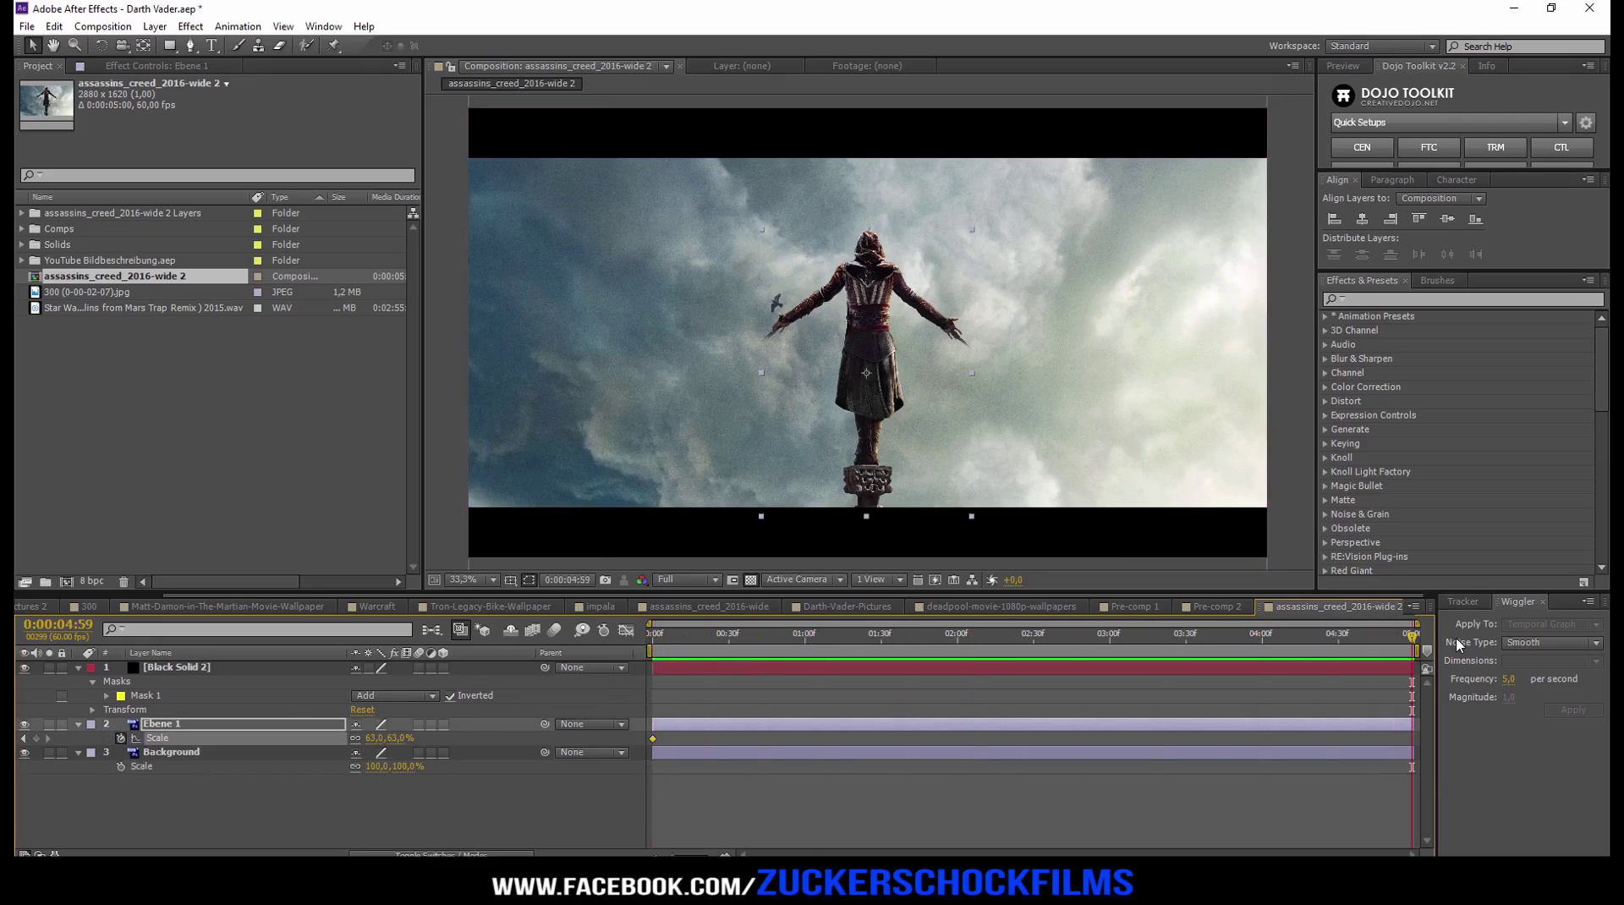
{"action": "left_click_drag", "start_coordinate": [377, 742], "coordinate": [381, 739]}
{"action": "left_click_drag", "start_coordinate": [685, 643], "coordinate": [450, 672]}
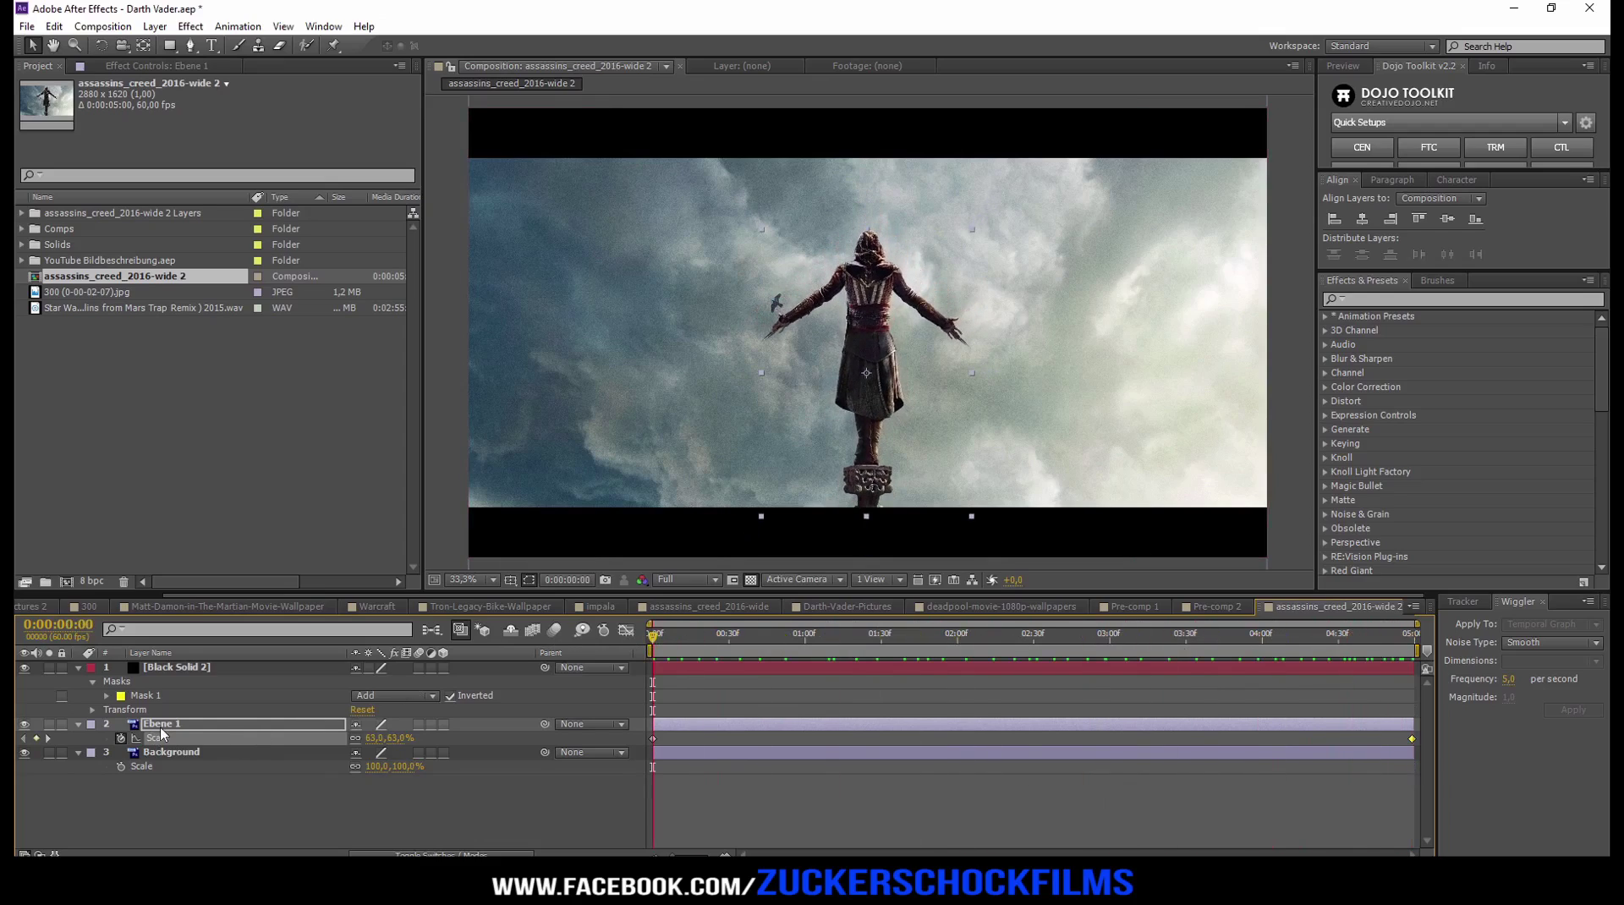
Step: Keyframe Ebene 1's Position at the start, then shift X from 1435 to about 1470 near the end
{"action": "key", "text": "shift+p"}
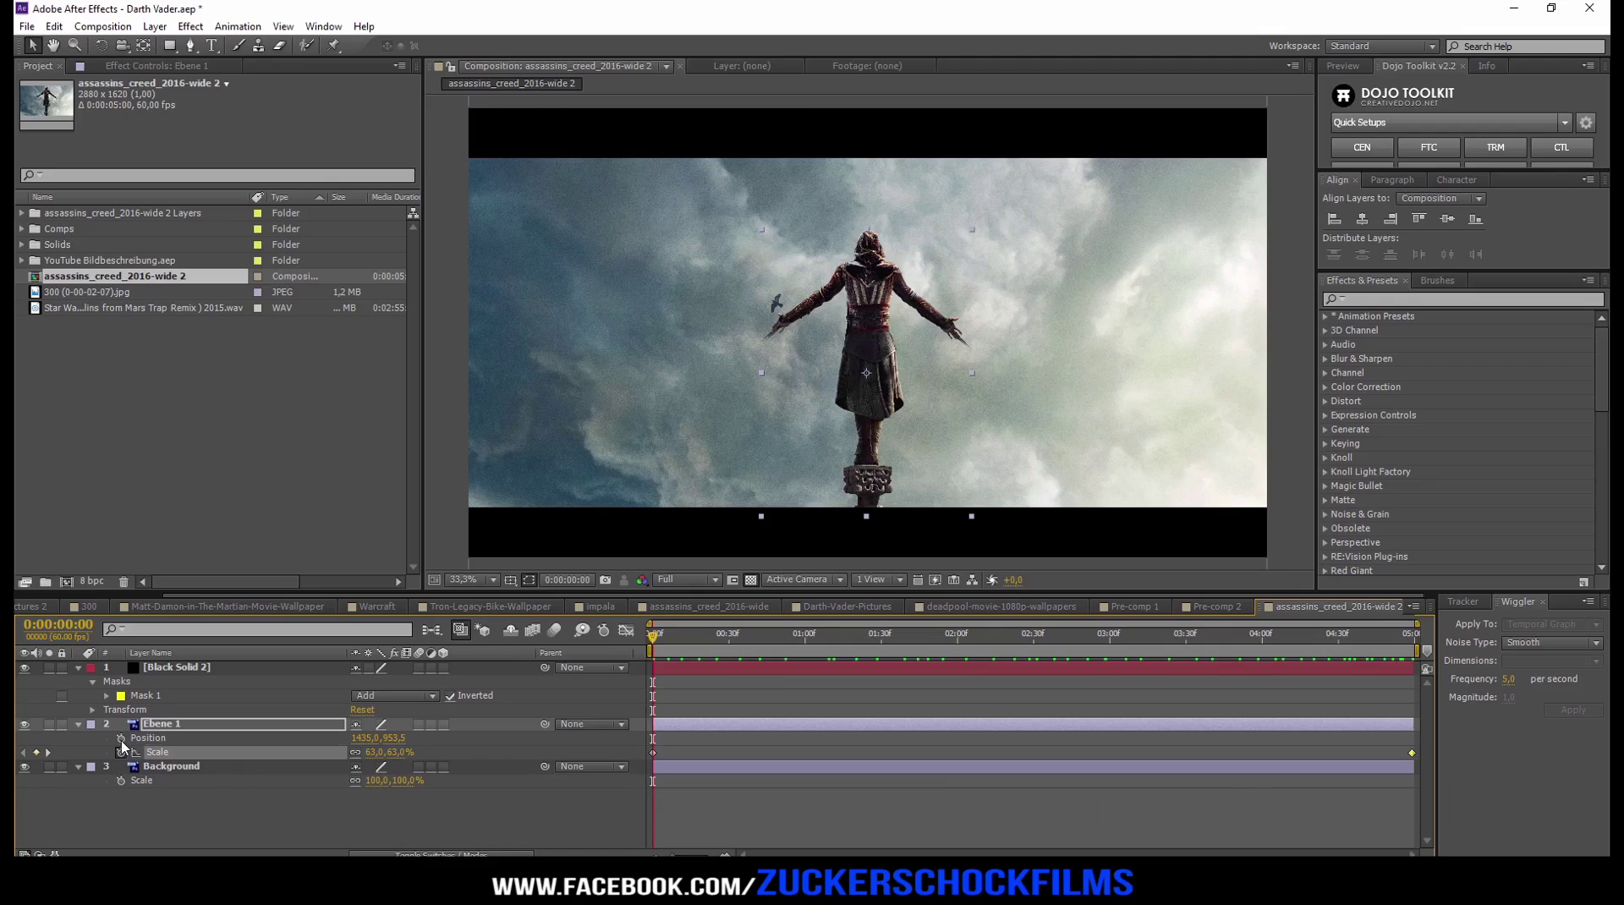
{"action": "left_click", "coordinate": [121, 738]}
{"action": "left_click_drag", "start_coordinate": [653, 644], "coordinate": [1412, 640]}
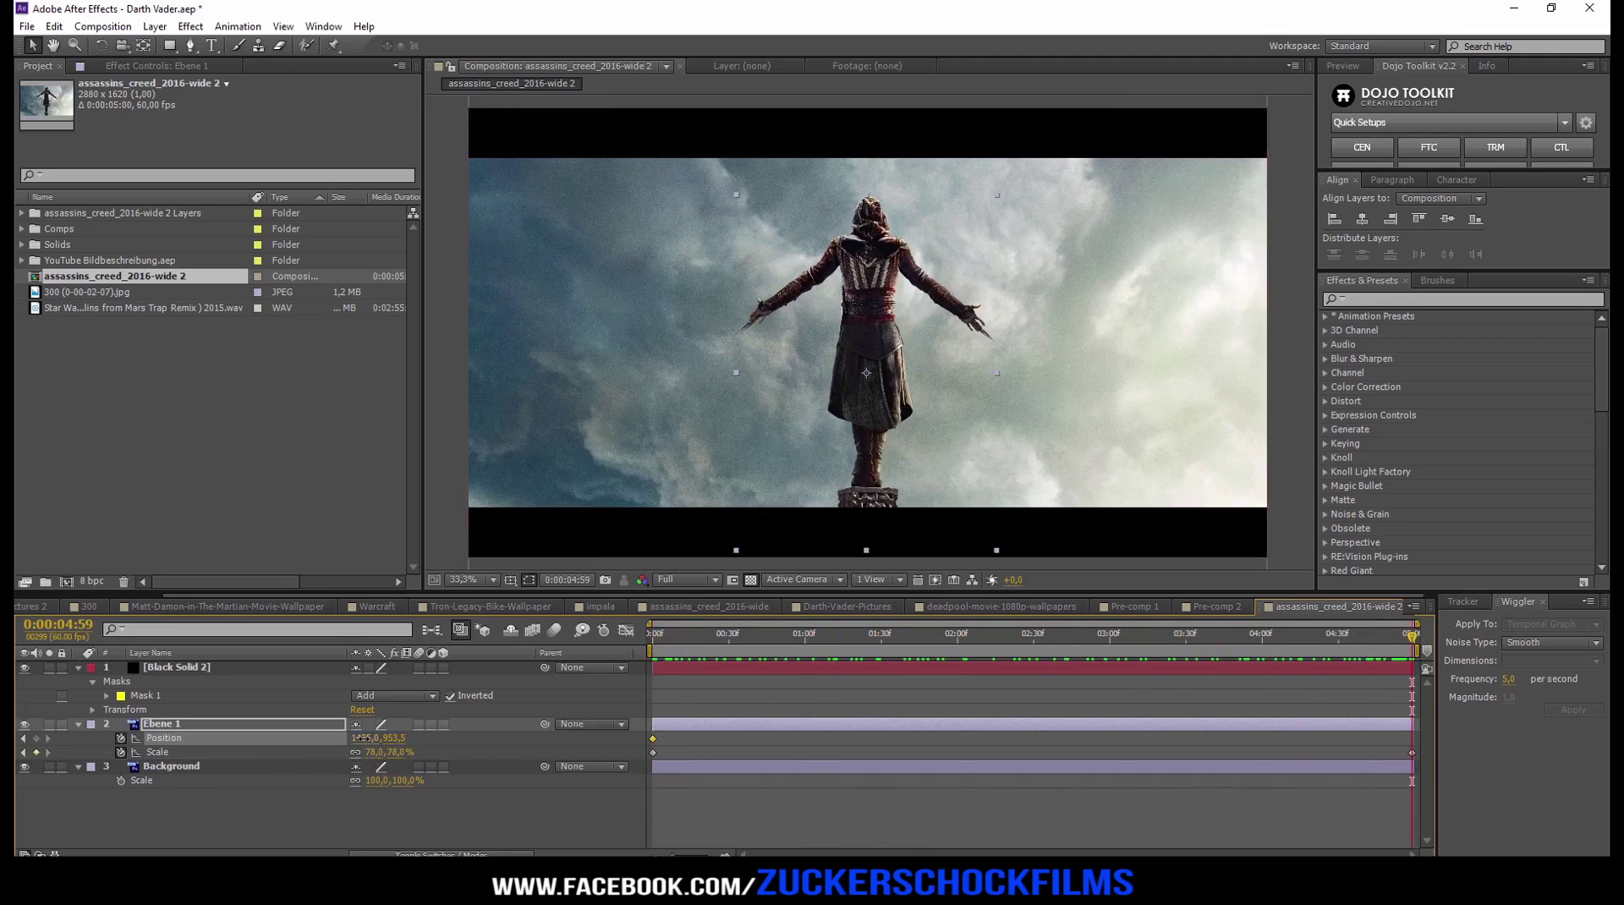
{"action": "left_click_drag", "start_coordinate": [362, 738], "coordinate": [393, 737]}
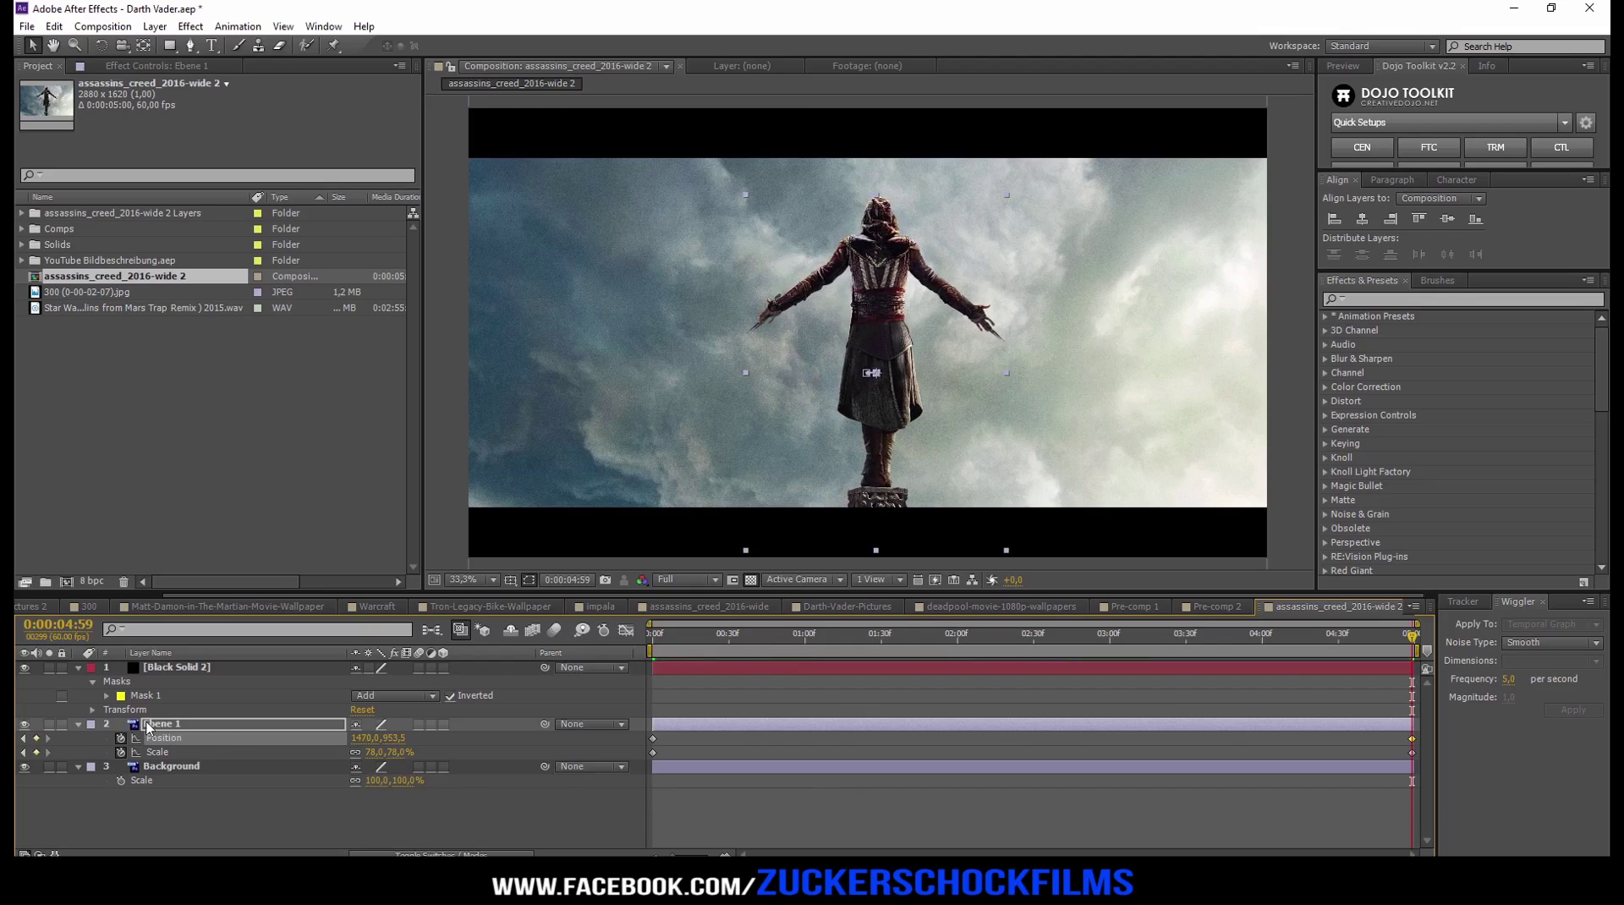
{"action": "key", "text": "shift+r"}
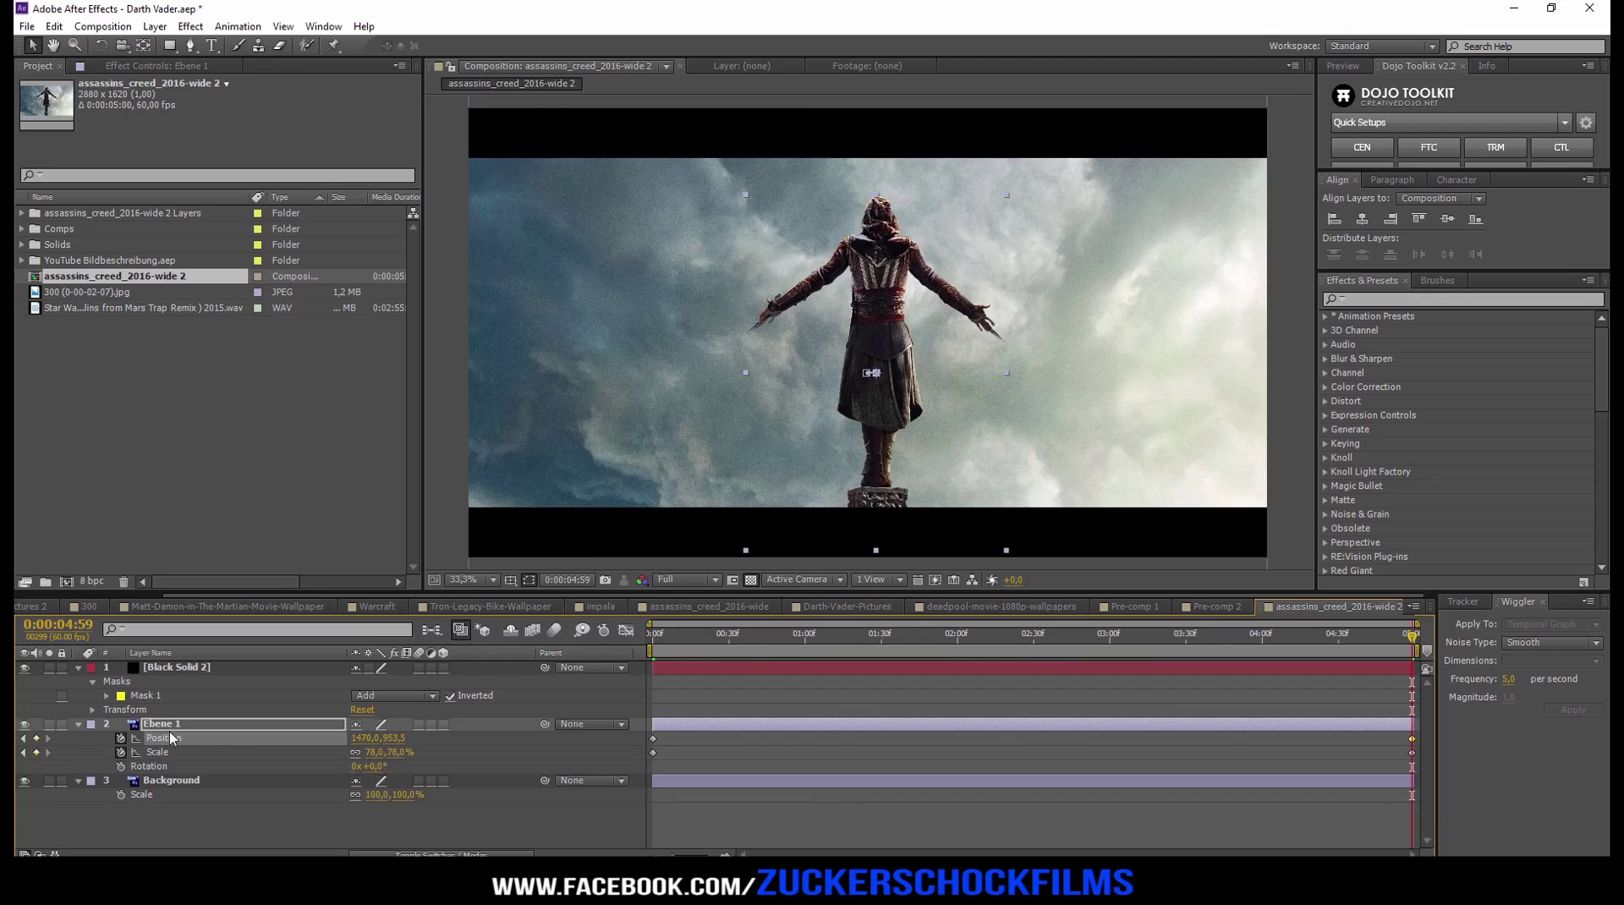
Step: Make Ebene 1 a 3D layer with Y Rotation 13° at 0:00 and -10° at 4:59
{"action": "left_click", "coordinate": [443, 724]}
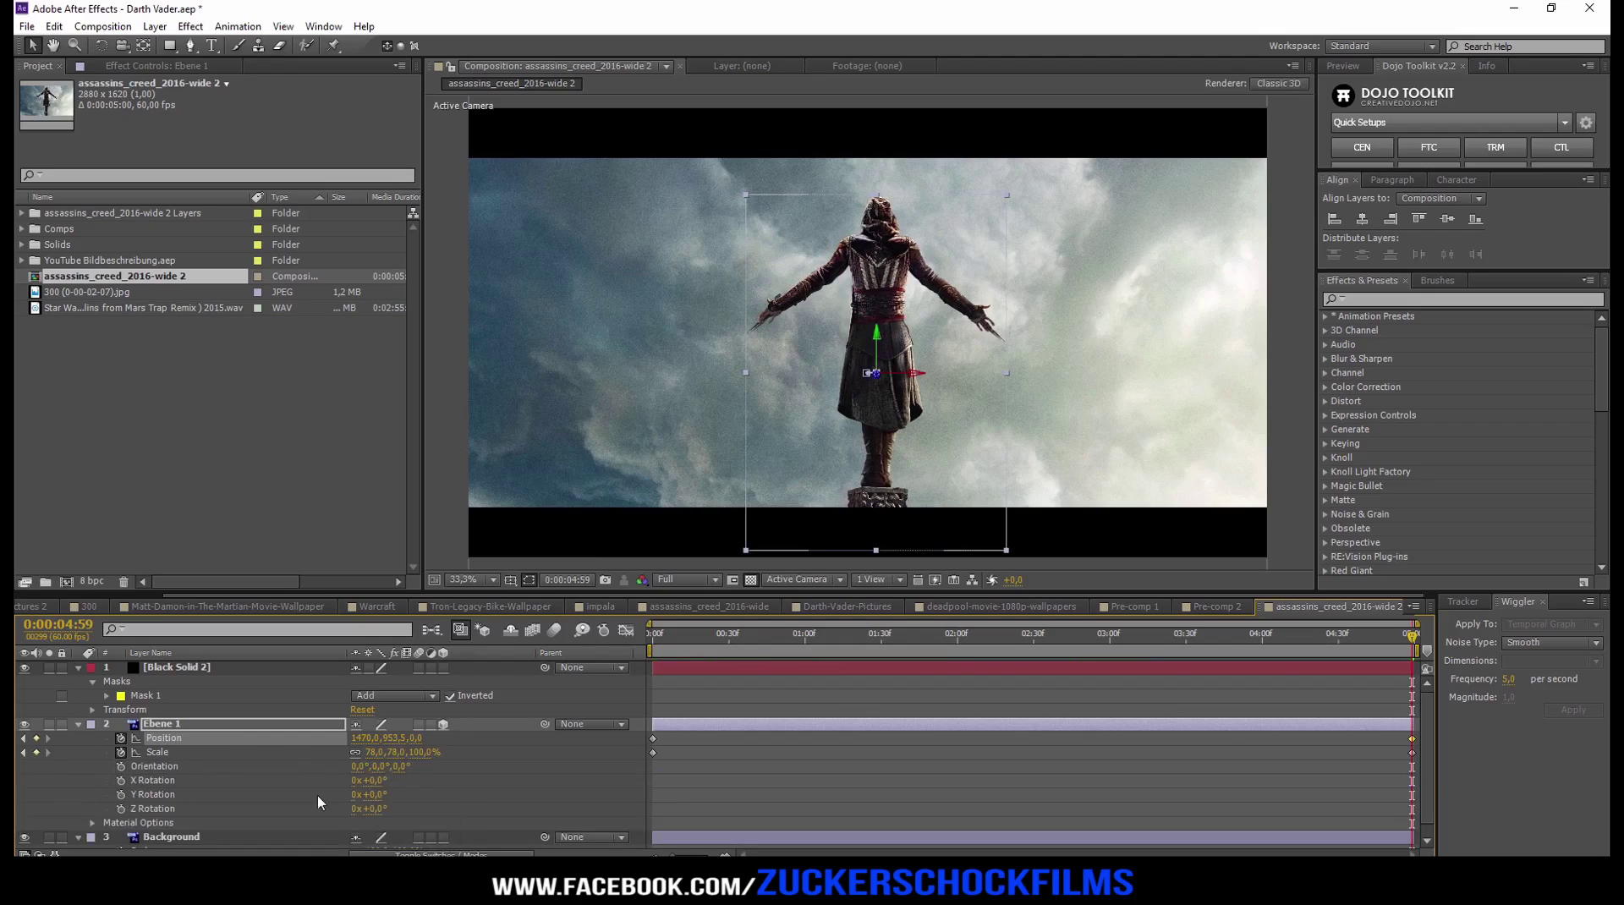
{"action": "left_click_drag", "start_coordinate": [374, 794], "coordinate": [385, 794]}
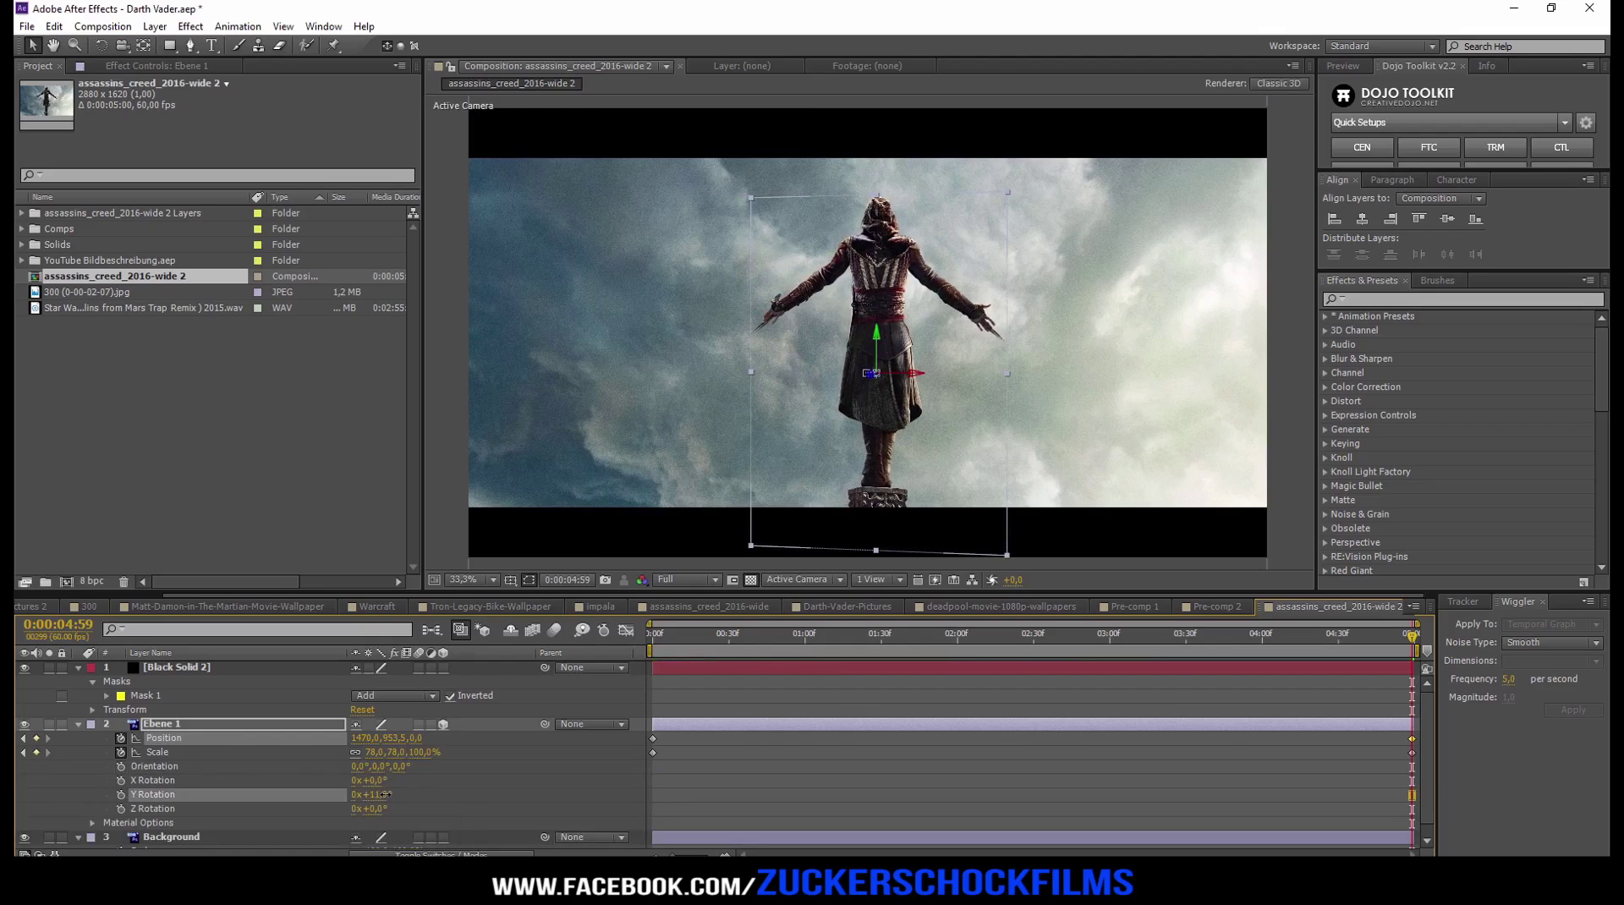
{"action": "key", "text": "Home"}
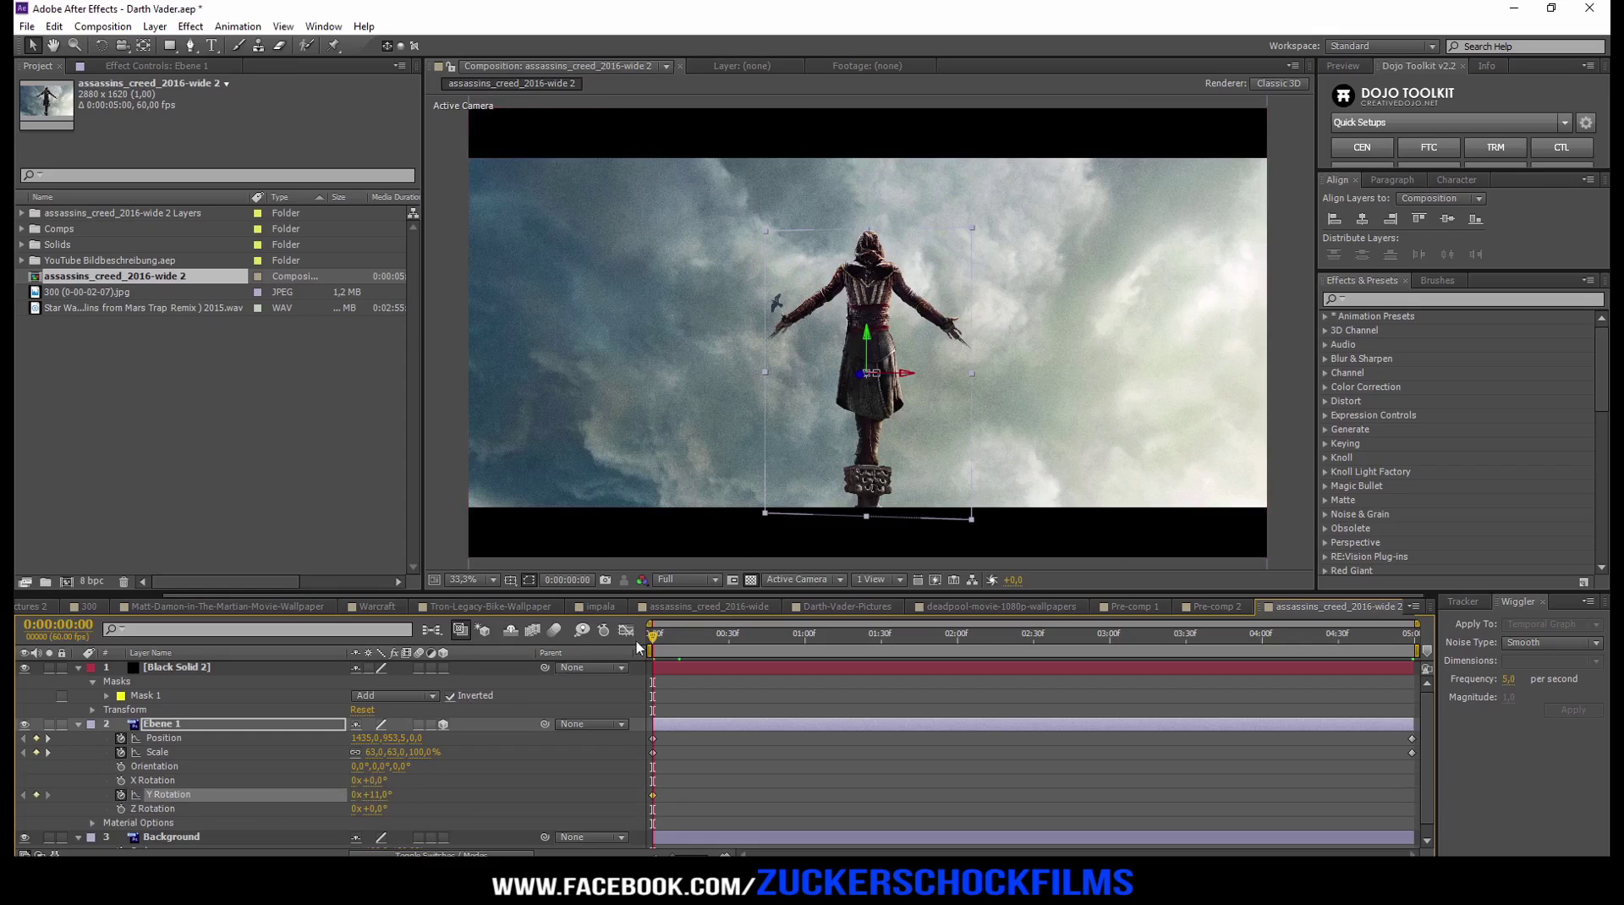
{"action": "left_click_drag", "start_coordinate": [651, 636], "coordinate": [1414, 635]}
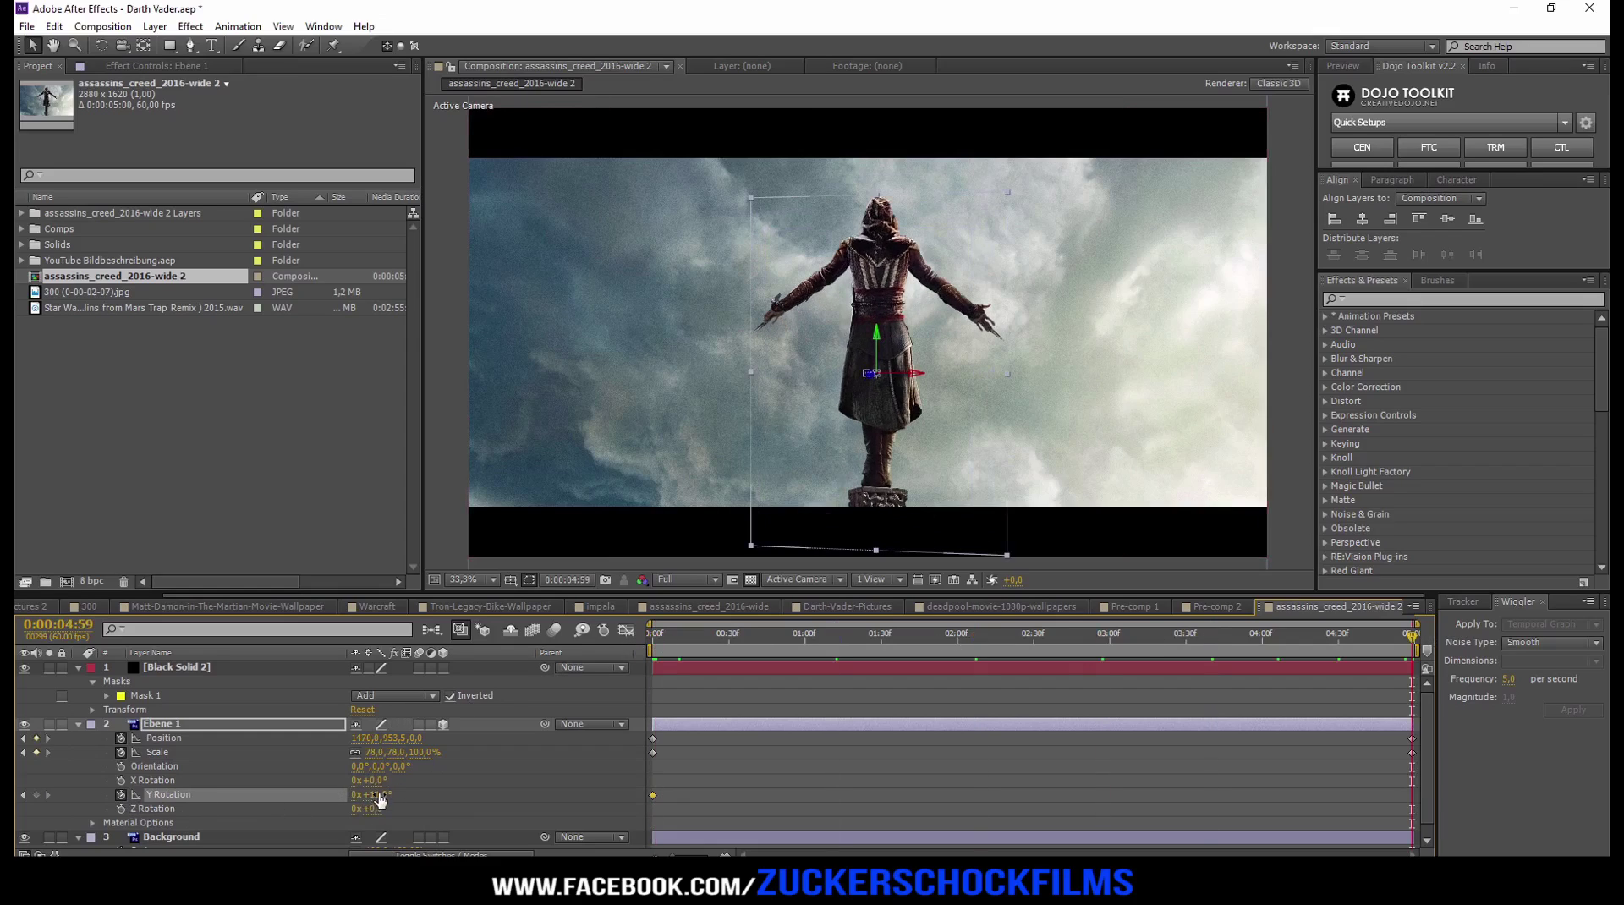
{"action": "left_click_drag", "start_coordinate": [378, 795], "coordinate": [361, 793]}
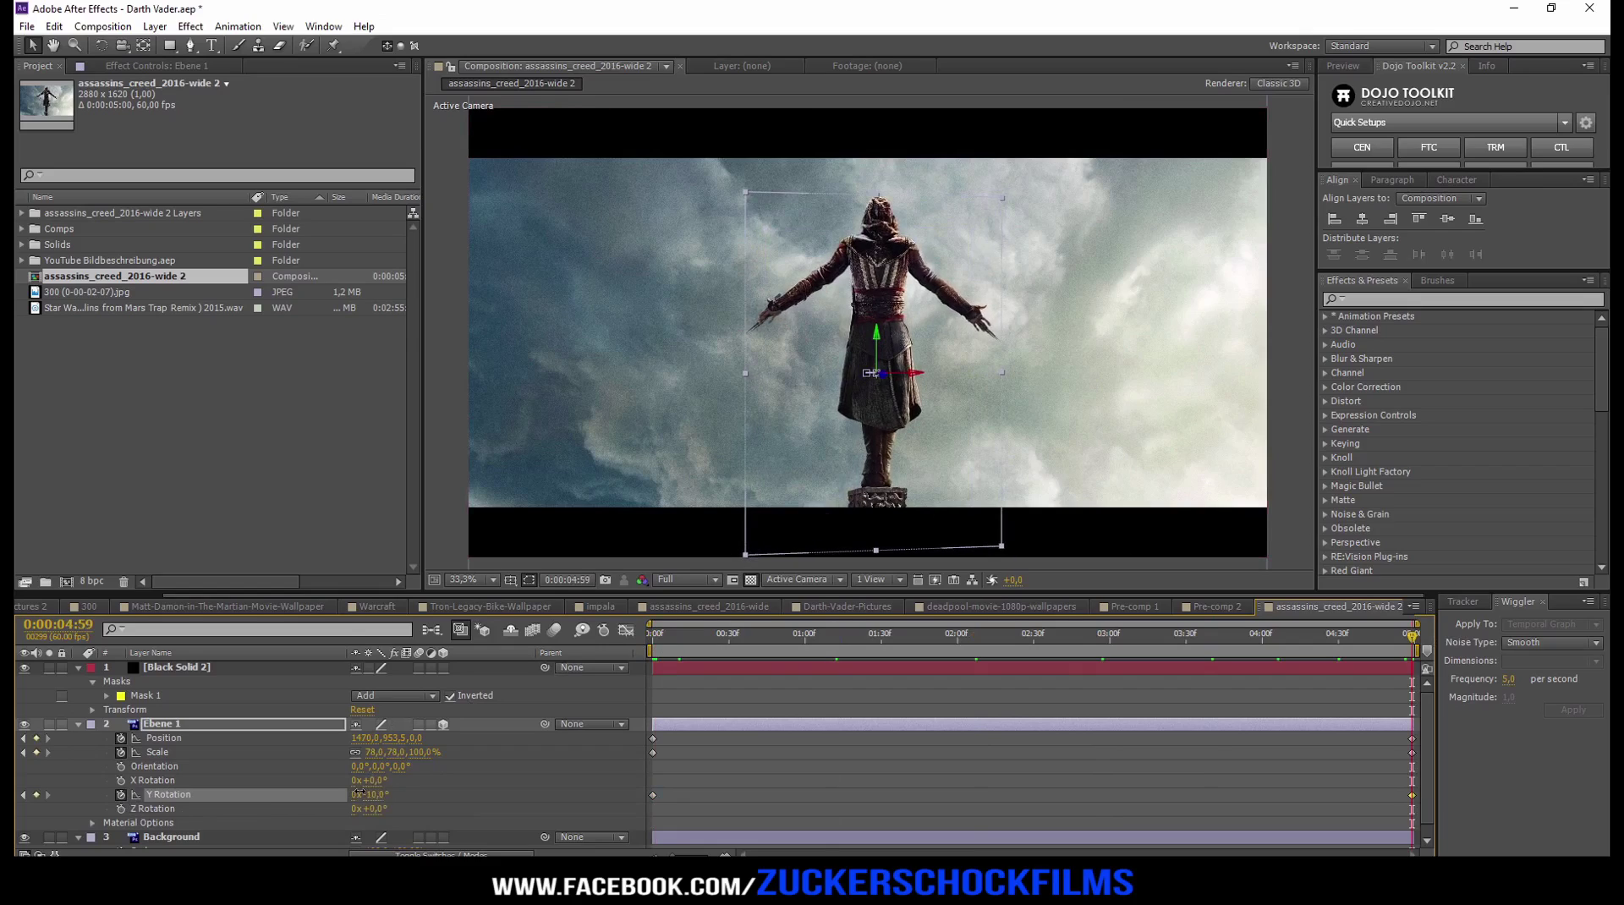
Step: Preview the rotation from the start, collapse Ebene 1, and select the Background layer
{"action": "left_click", "coordinate": [751, 649]}
{"action": "key", "text": "space"}
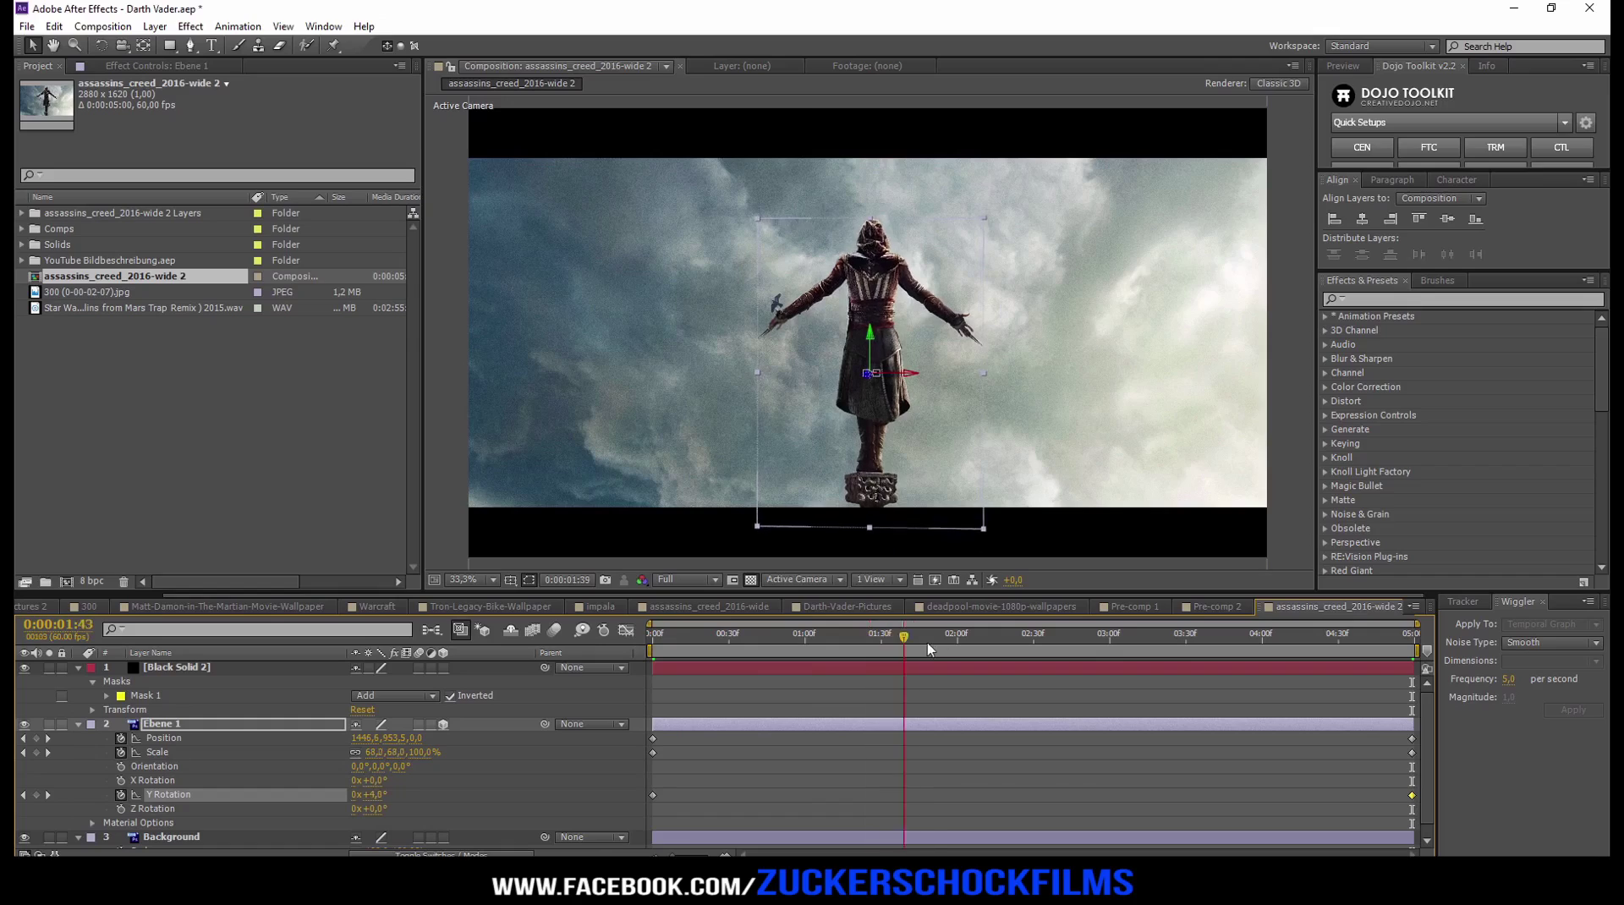
{"action": "key", "text": "space"}
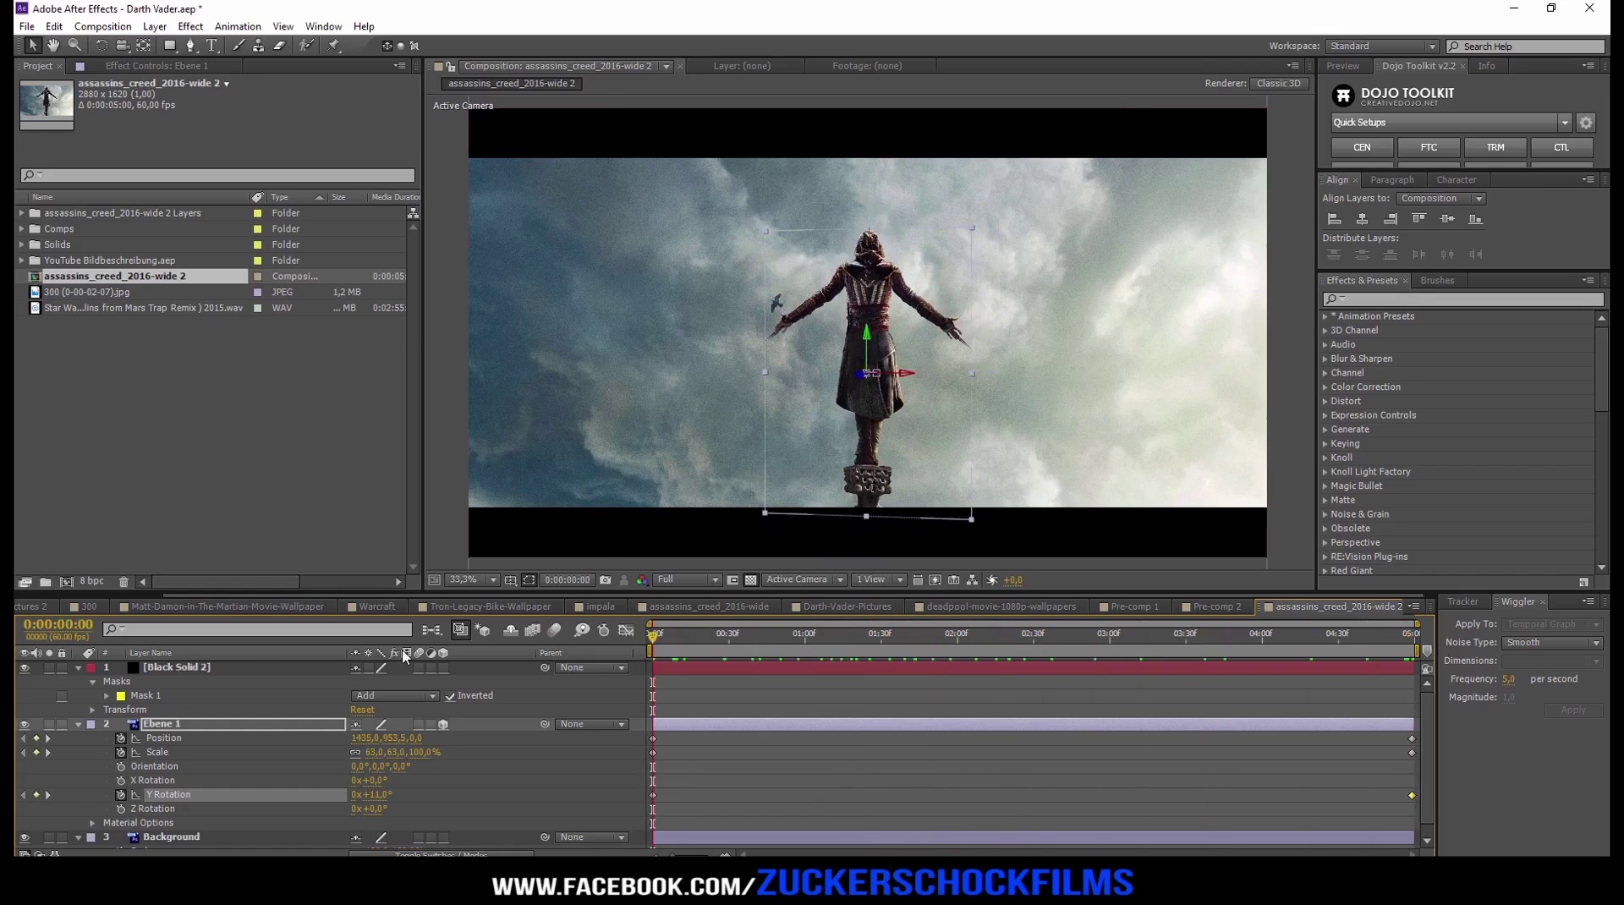
{"action": "left_click", "coordinate": [78, 724]}
{"action": "left_click", "coordinate": [186, 739]}
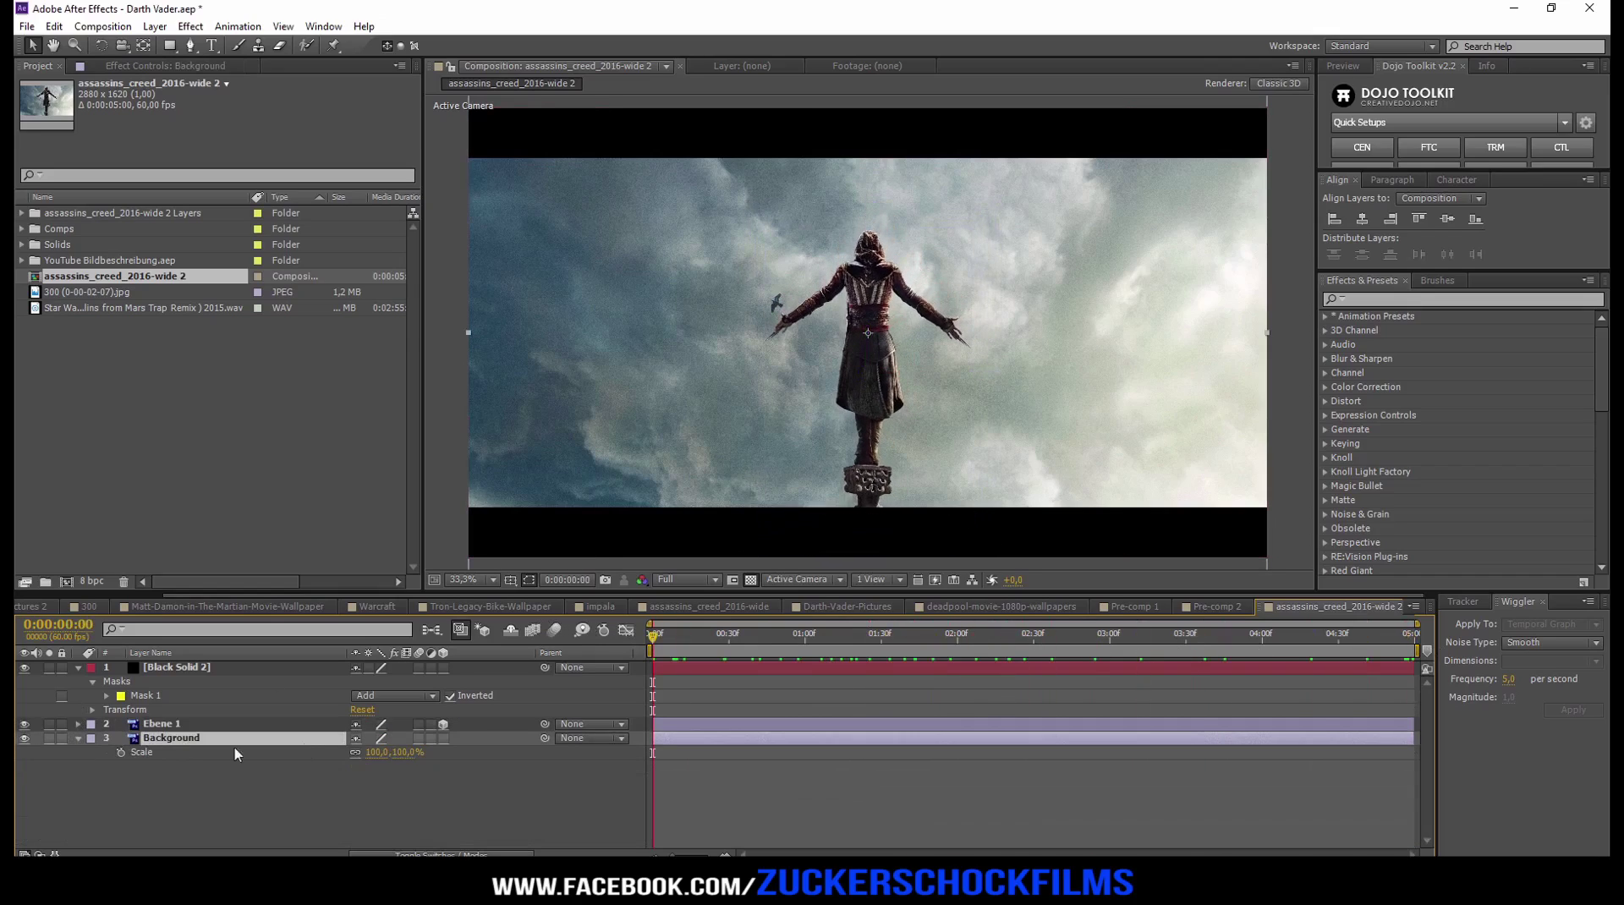
Step: Keyframe the Background's Scale at 124% at 0:00 and 140% at 0:04:59
{"action": "left_click_drag", "start_coordinate": [371, 757], "coordinate": [391, 757]}
{"action": "left_click_drag", "start_coordinate": [623, 427], "coordinate": [706, 487]}
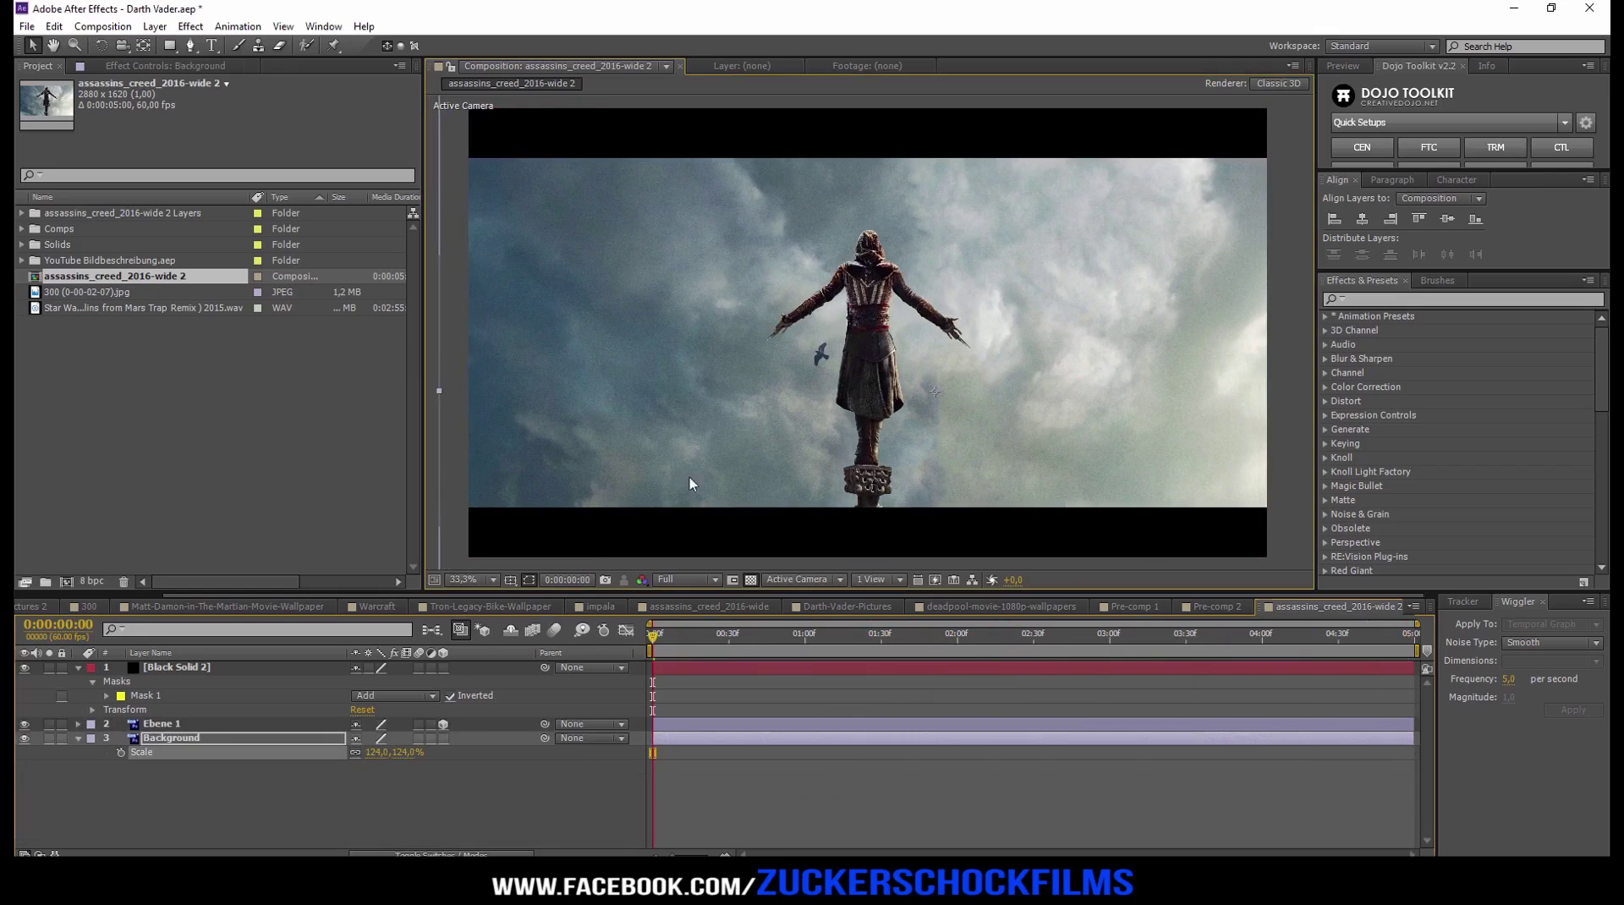
{"action": "left_click", "coordinate": [146, 738]}
{"action": "left_click", "coordinate": [120, 751]}
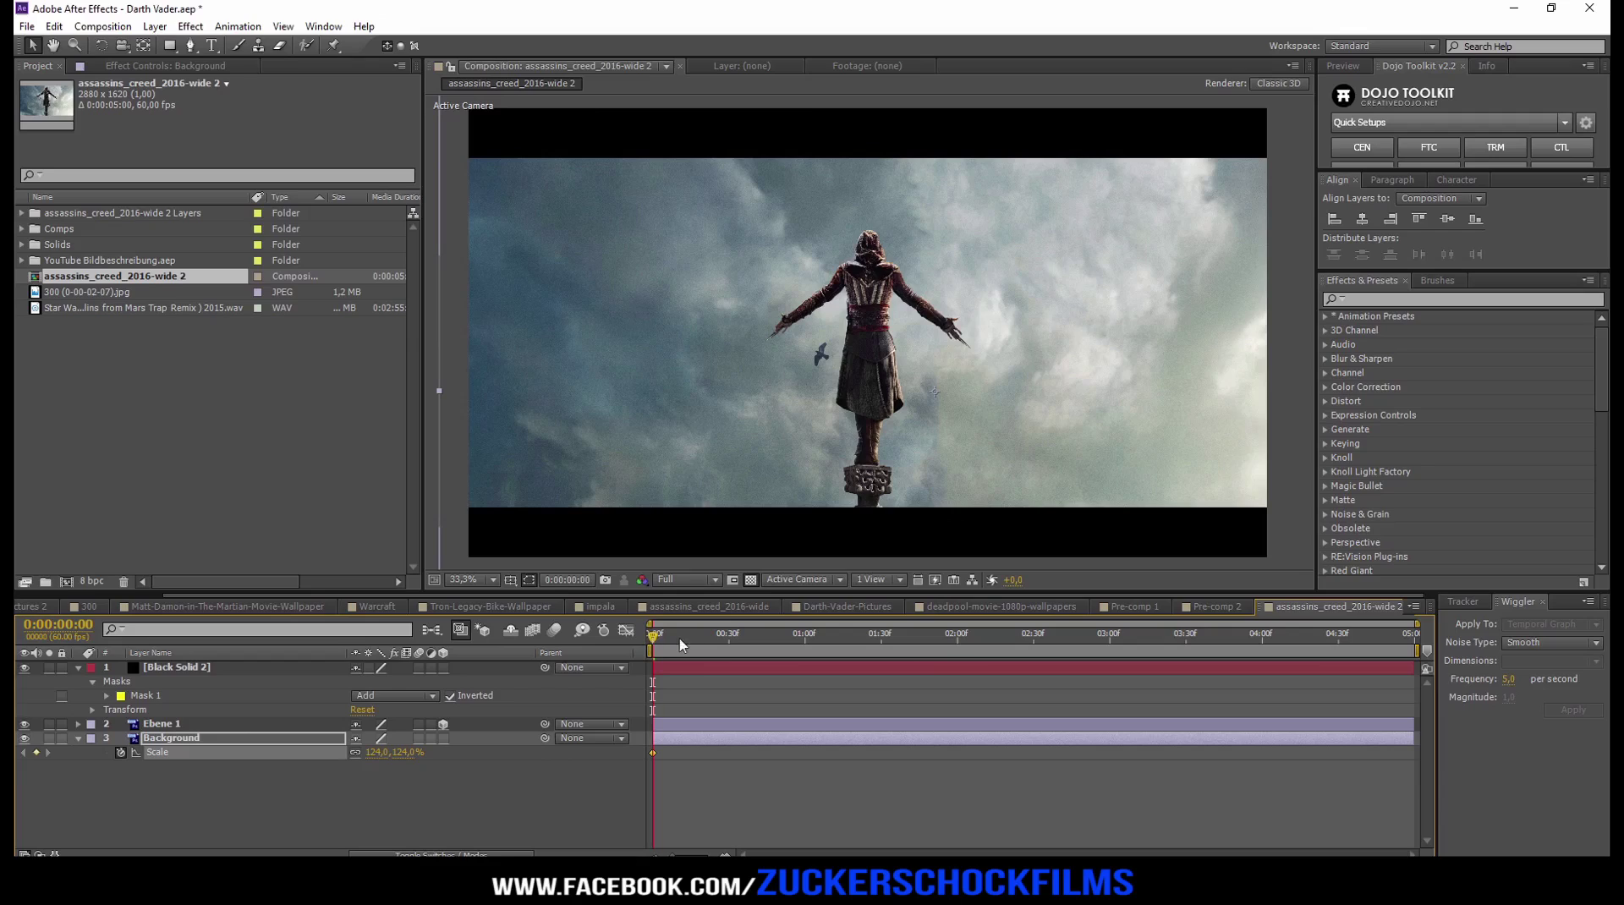
{"action": "left_click_drag", "start_coordinate": [681, 645], "coordinate": [1266, 645]}
{"action": "key", "text": "End"}
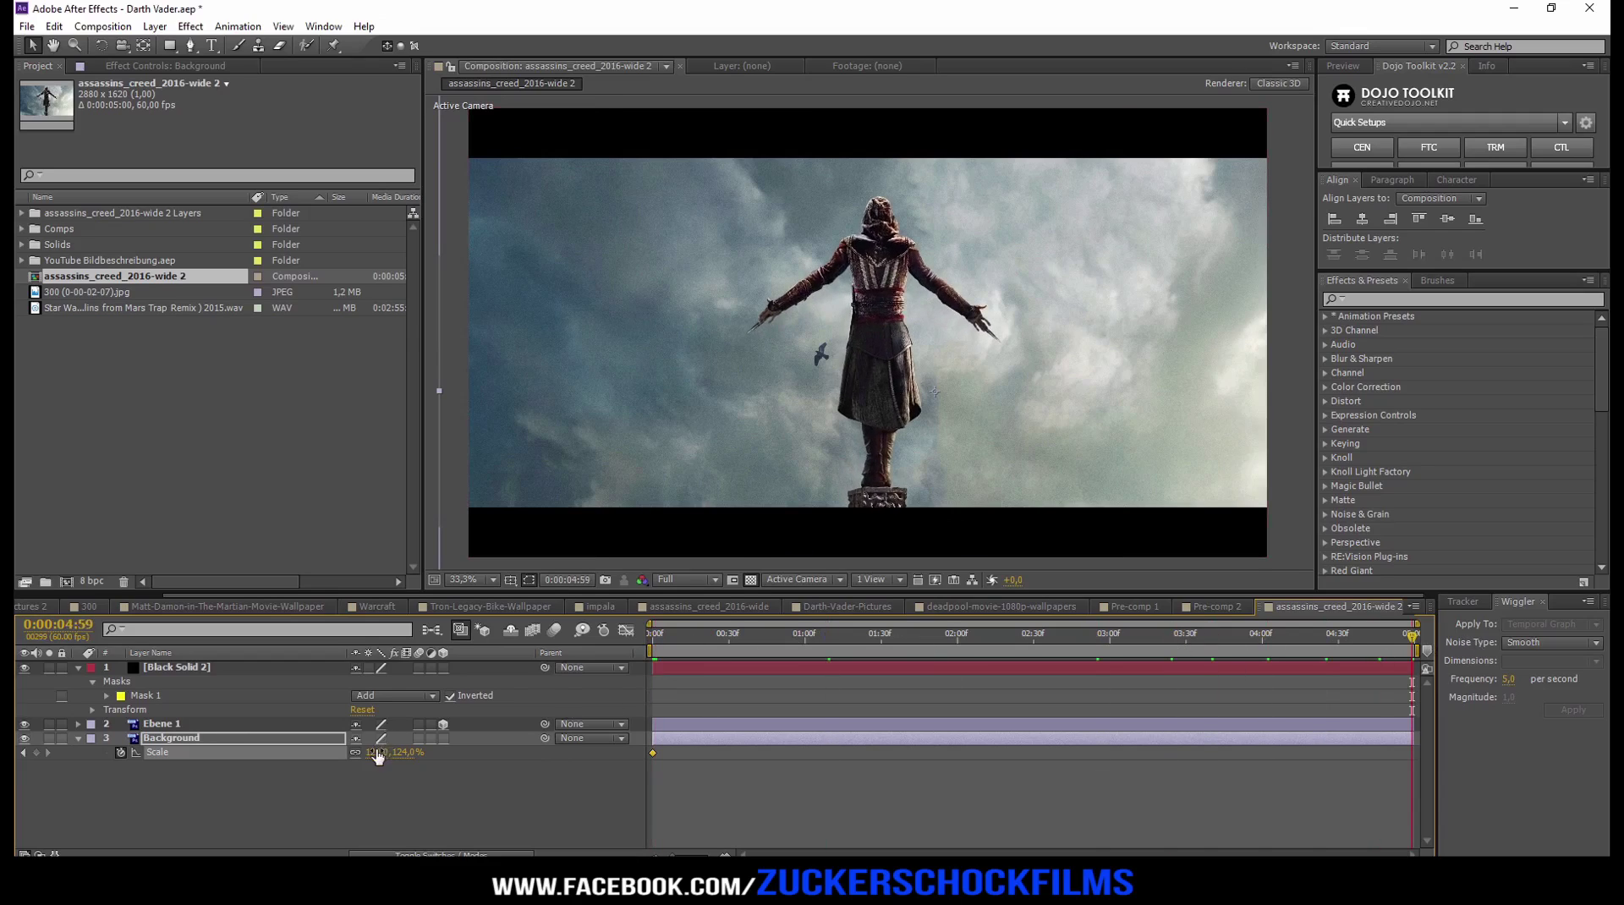
{"action": "left_click_drag", "start_coordinate": [377, 756], "coordinate": [385, 749]}
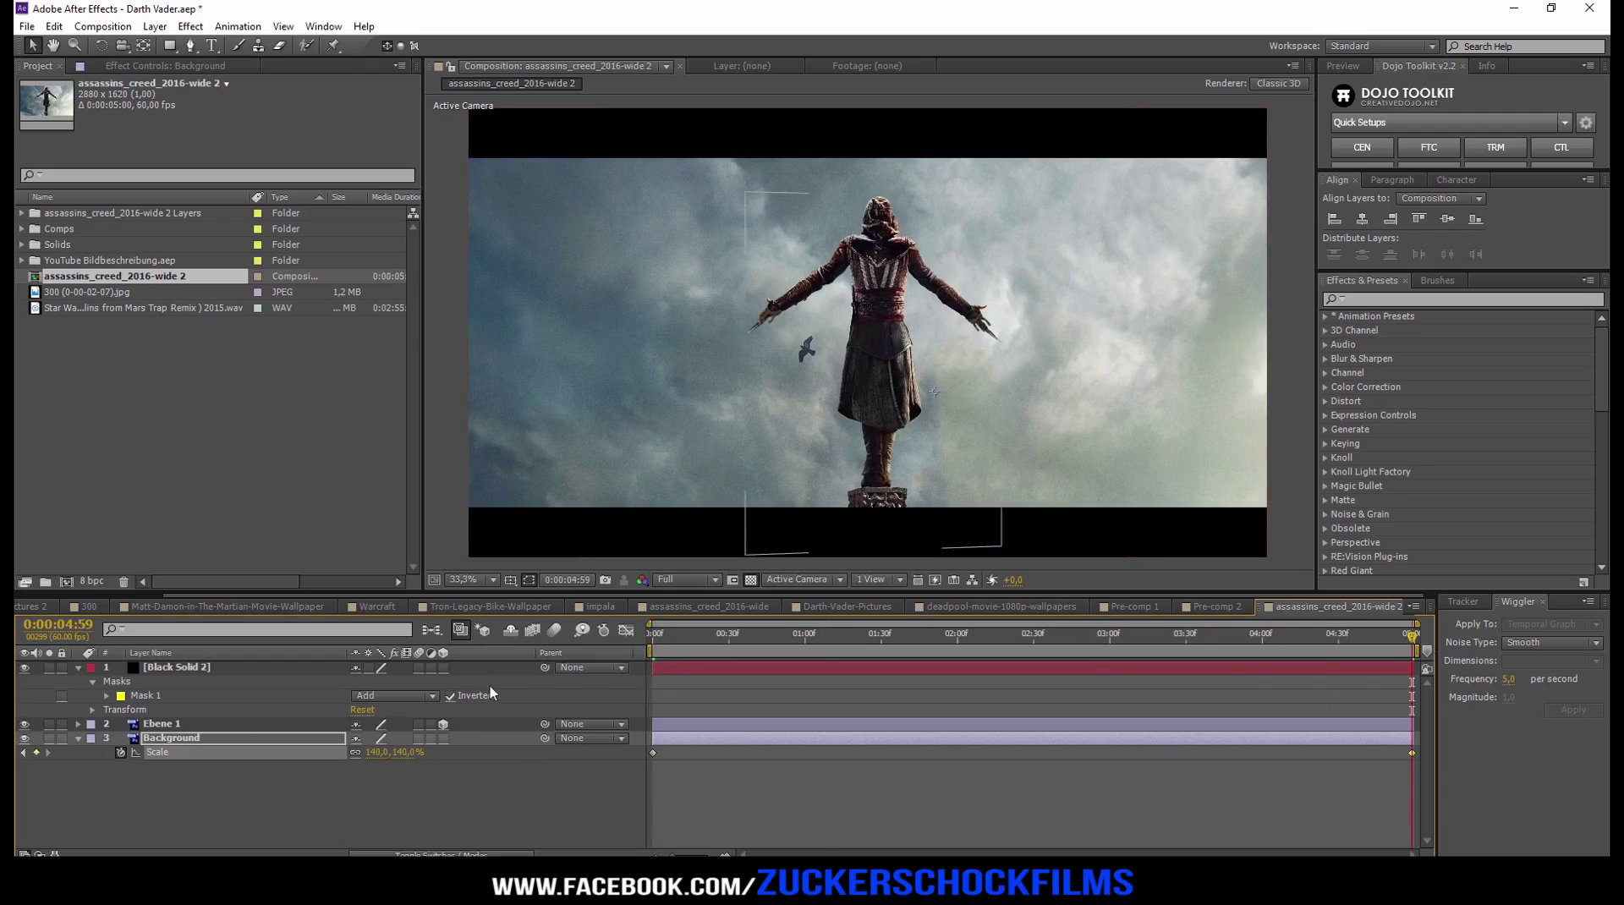
Step: Review Ebene 1's animated properties and set the Background's end scale to 134%
{"action": "left_click", "coordinate": [169, 724]}
{"action": "key", "text": "u"}
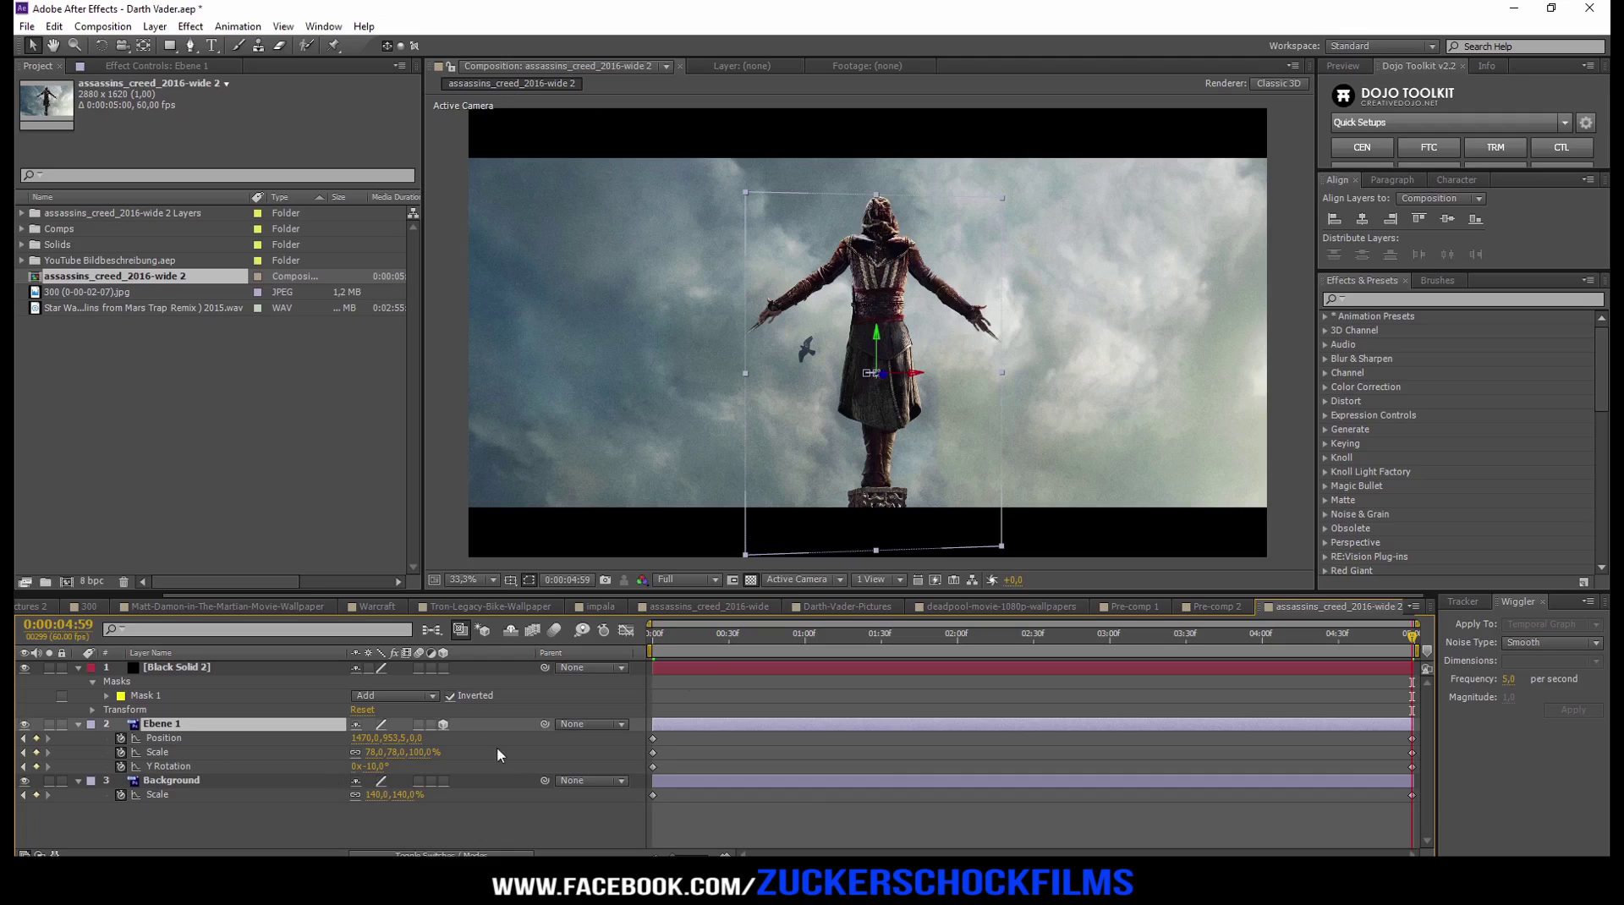
{"action": "left_click_drag", "start_coordinate": [715, 638], "coordinate": [1192, 639]}
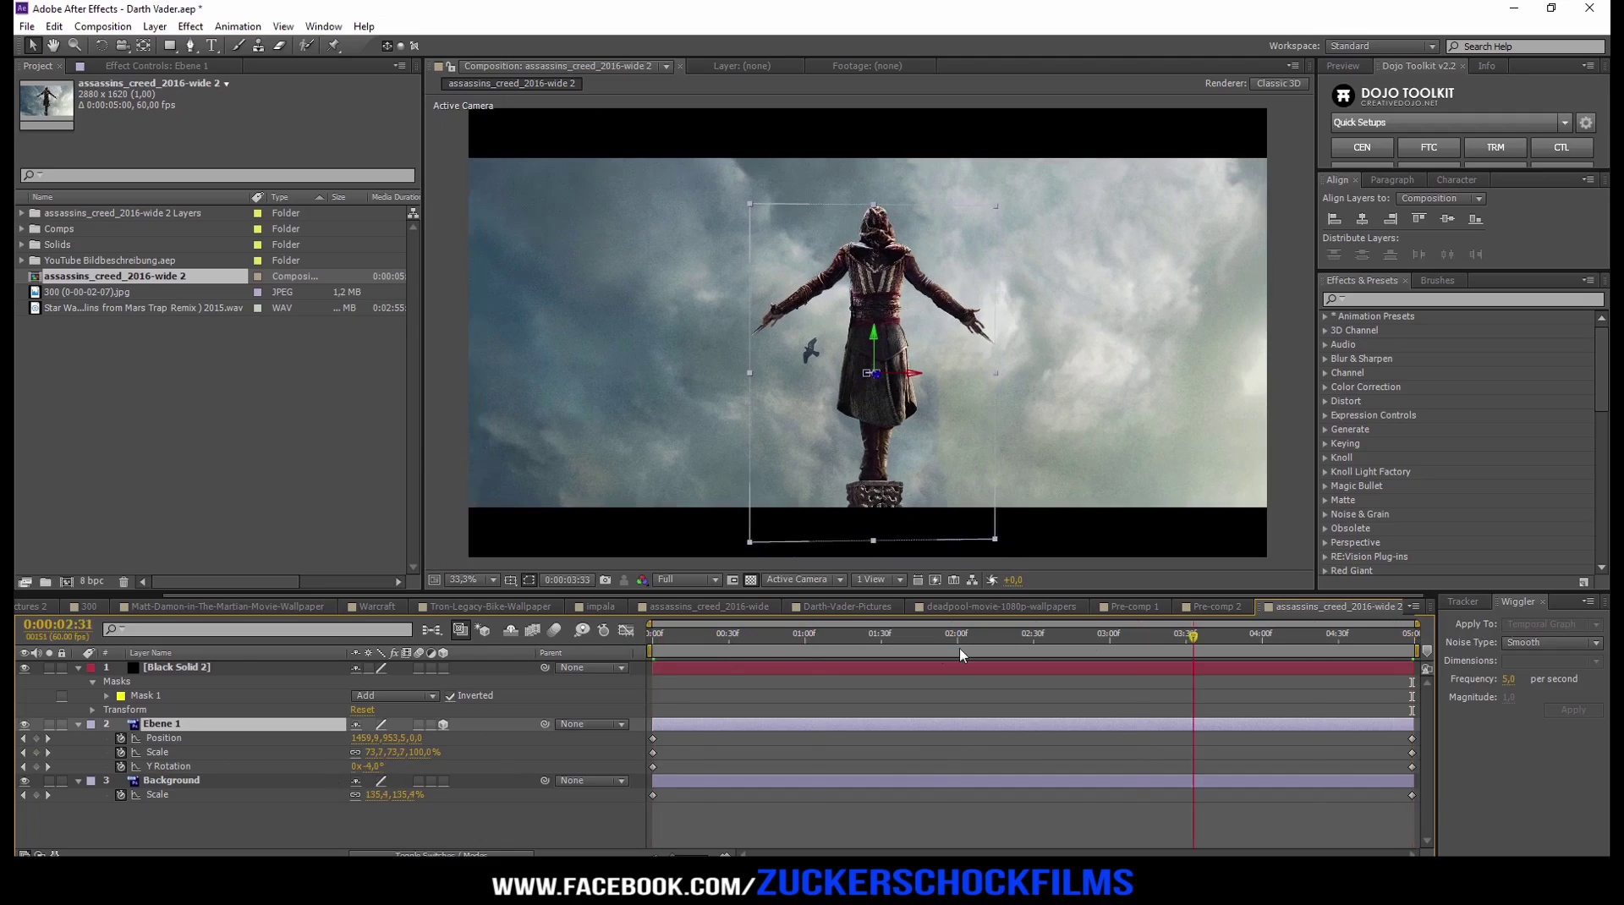
{"action": "left_click_drag", "start_coordinate": [959, 648], "coordinate": [1520, 612]}
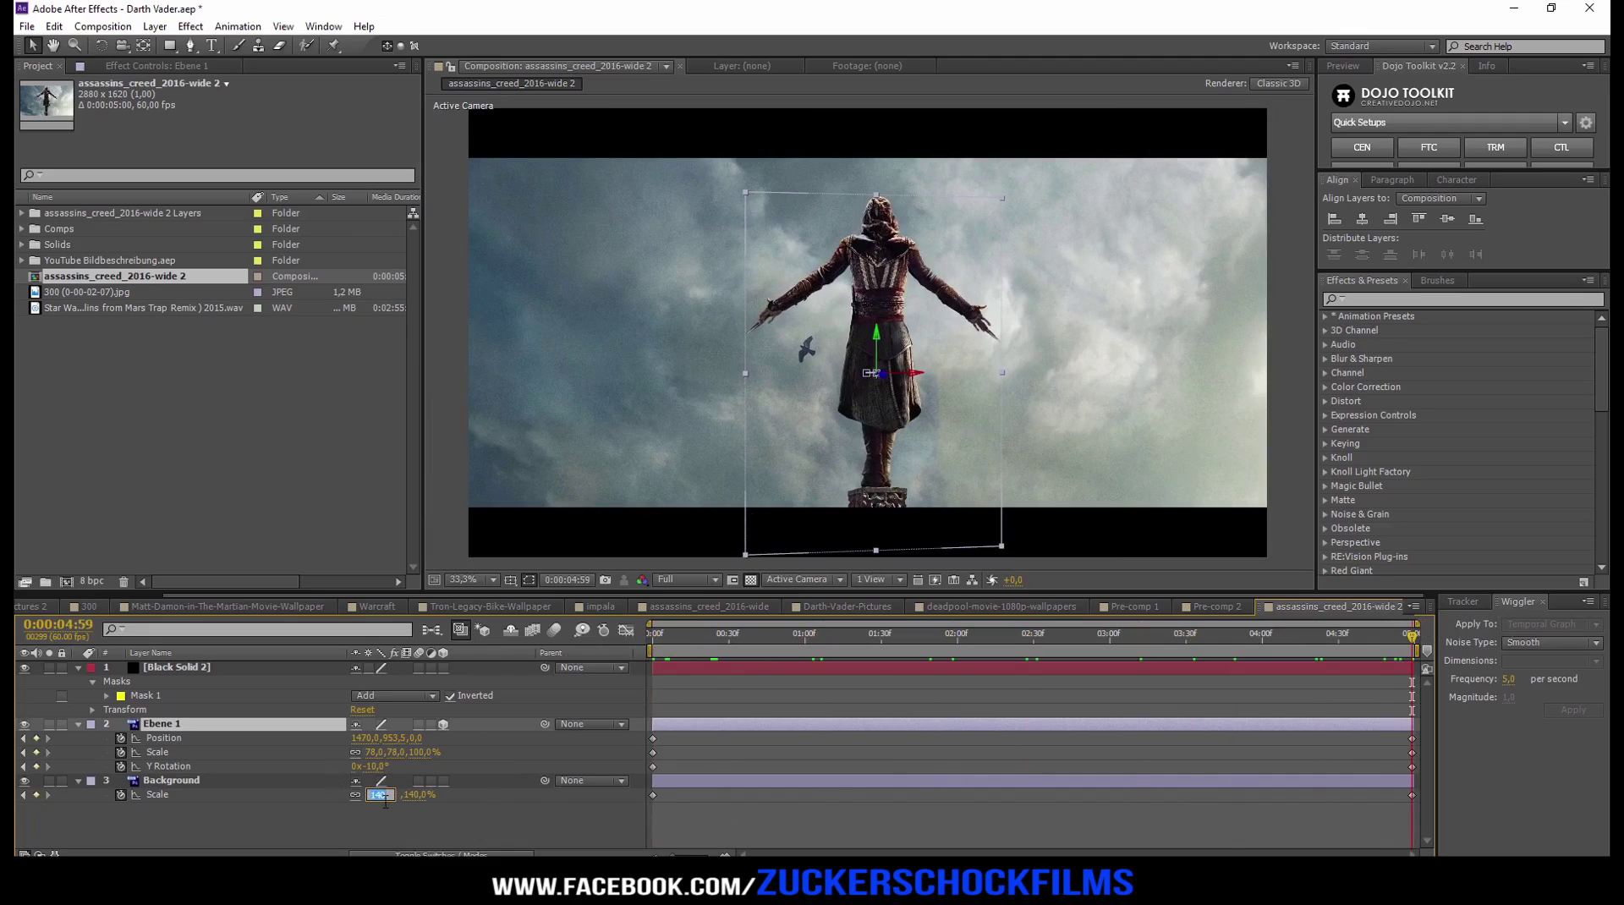
{"action": "key", "text": "Return"}
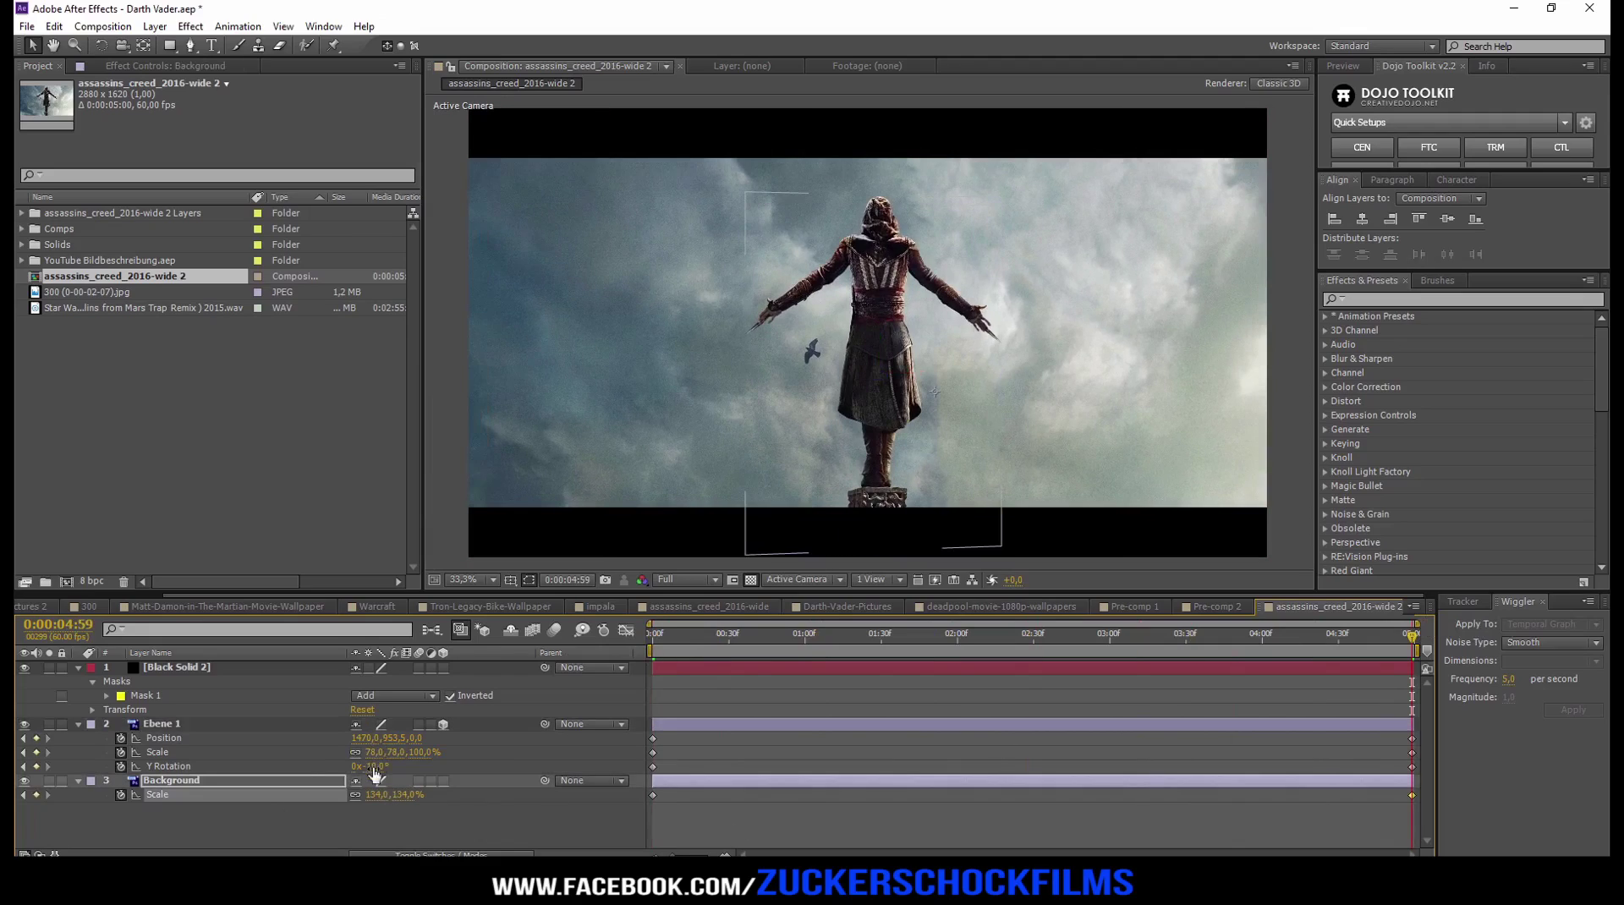
Step: Keyframe the Background's X Position from 1680 at 0:00 to 1600 at 0:04:59
{"action": "left_click", "coordinate": [153, 784]}
{"action": "key", "text": "shift+p"}
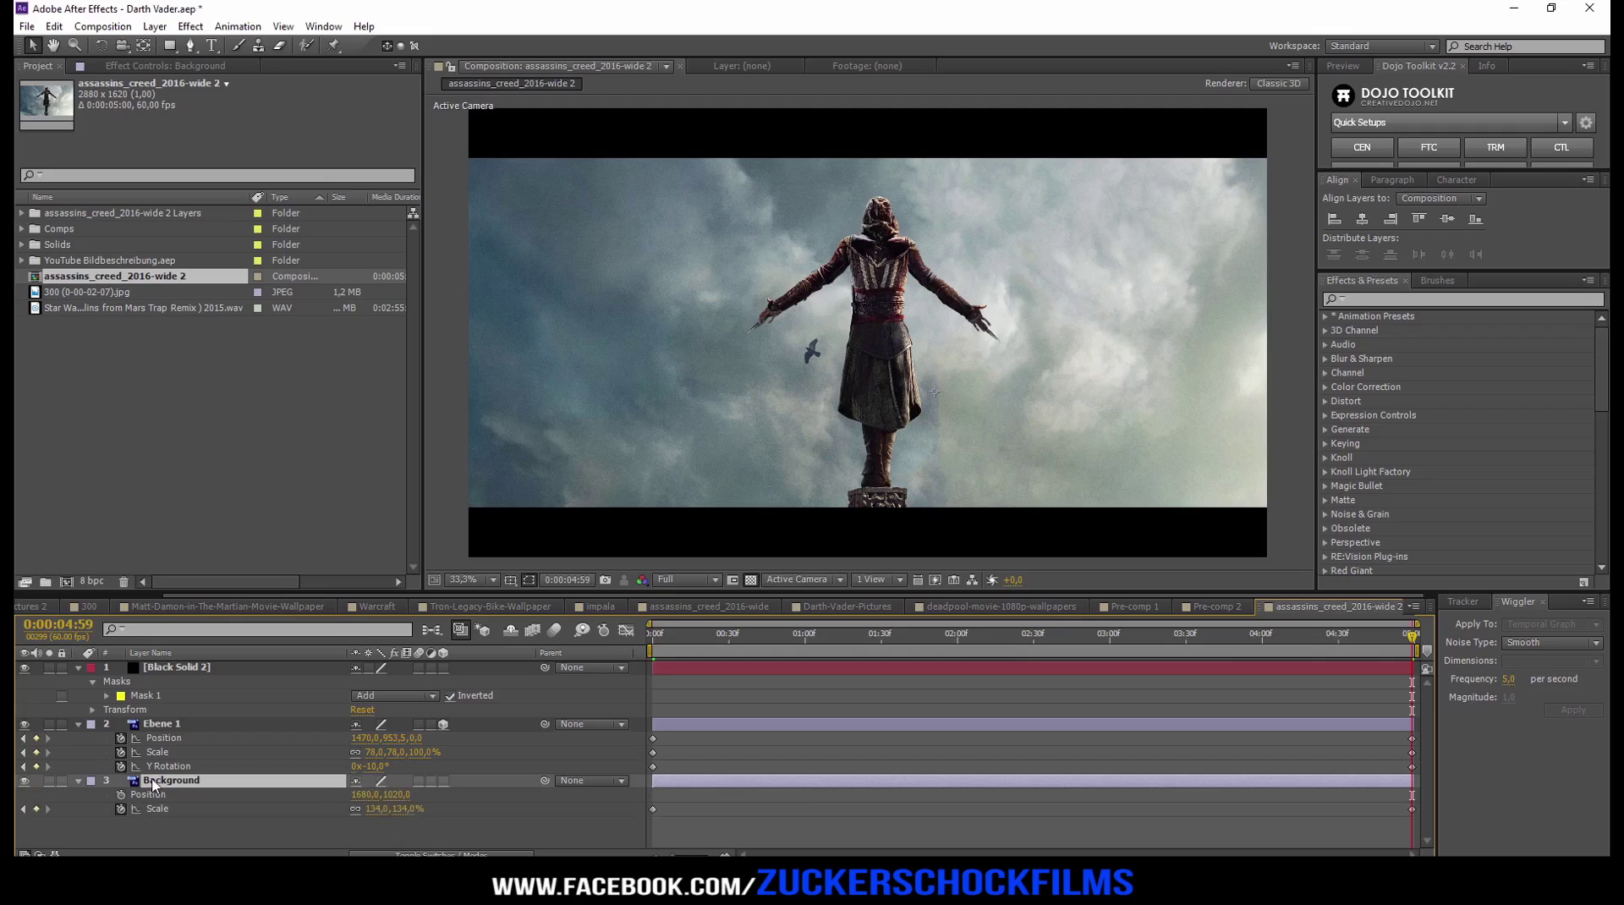
{"action": "key", "text": "Home"}
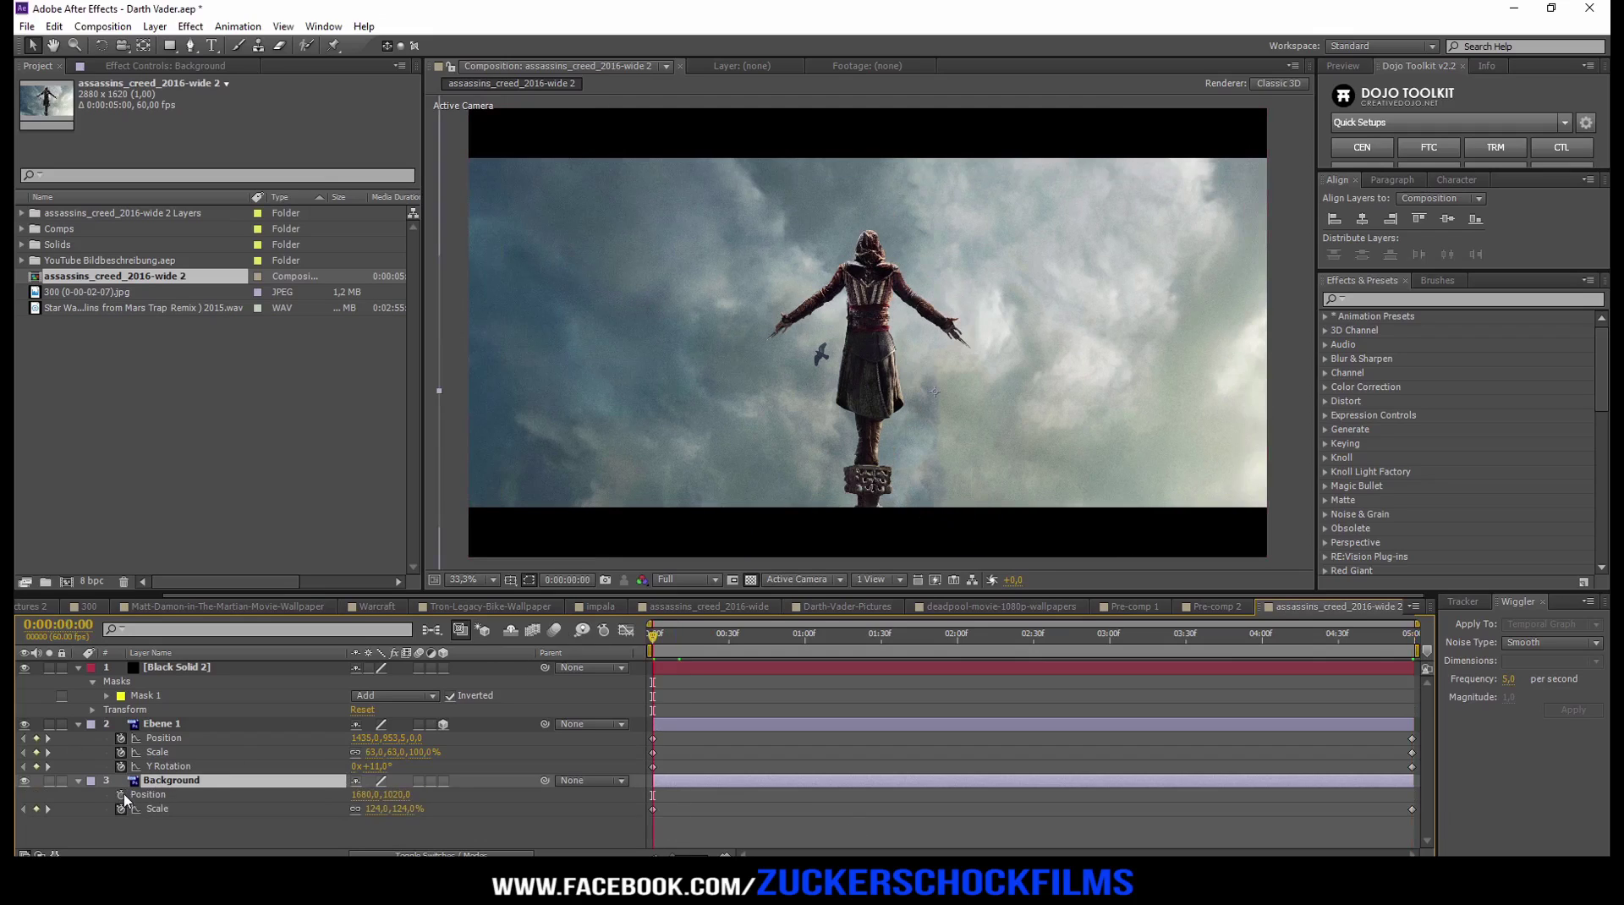
{"action": "left_click", "coordinate": [121, 795]}
{"action": "key", "text": "End"}
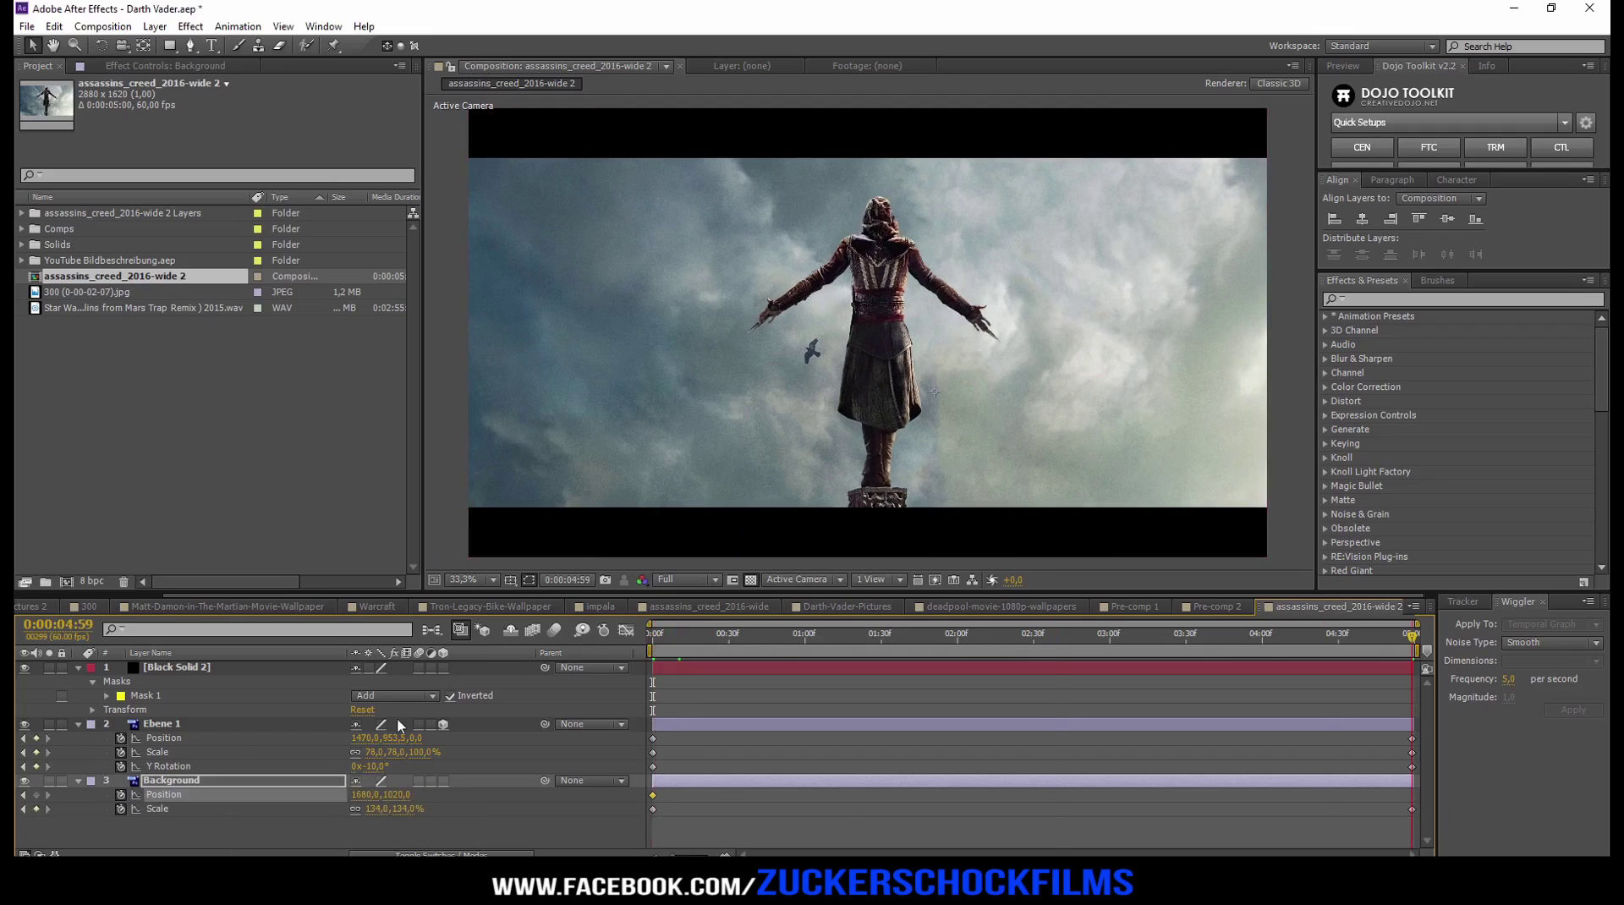
{"action": "left_click_drag", "start_coordinate": [354, 795], "coordinate": [293, 795]}
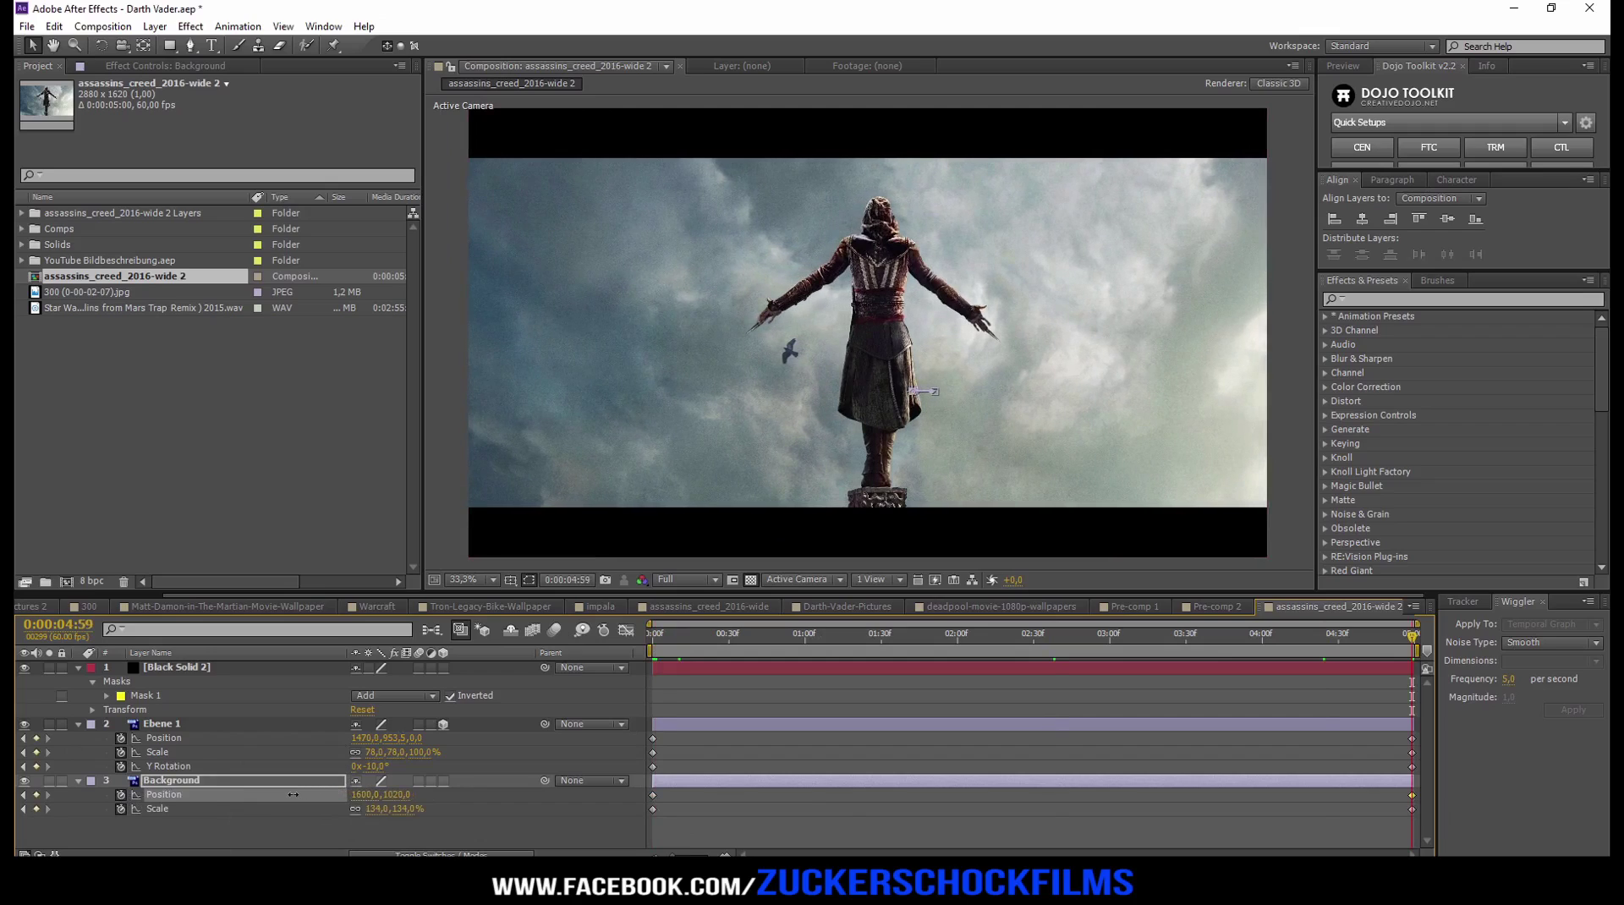
{"action": "left_click_drag", "start_coordinate": [676, 640], "coordinate": [1444, 643]}
Step: Add Adjustment Layer 9 and filter Effects & Presets with 'looks' to find Magic Bullet Looks
{"action": "right_click", "coordinate": [560, 830]}
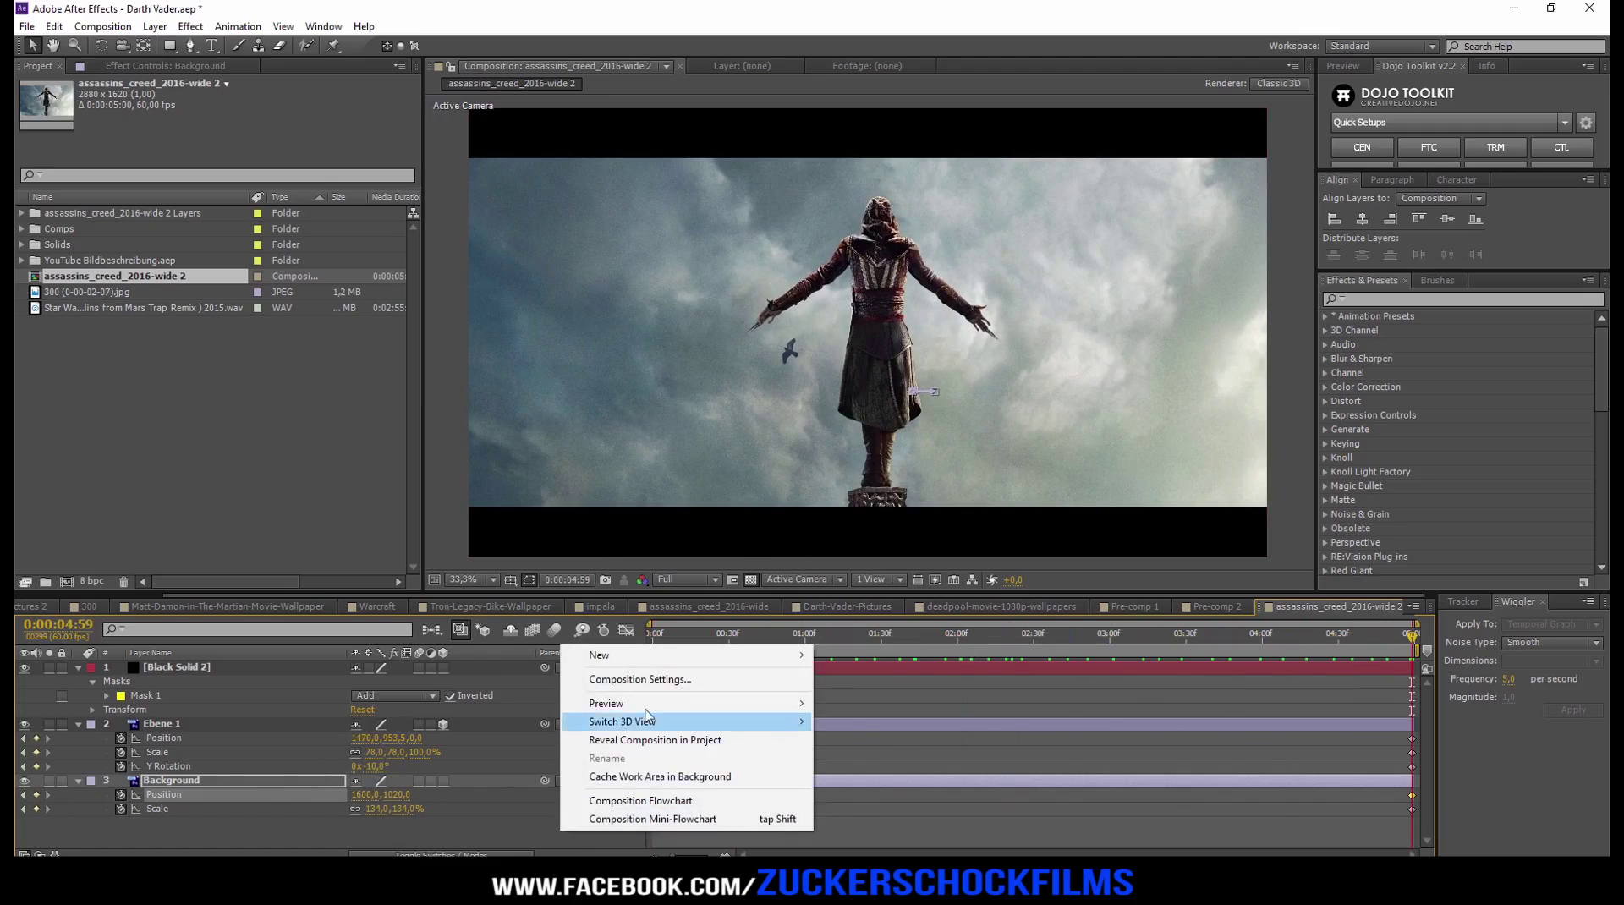
{"action": "mouse_move", "coordinate": [611, 658]}
{"action": "left_click", "coordinate": [889, 790]}
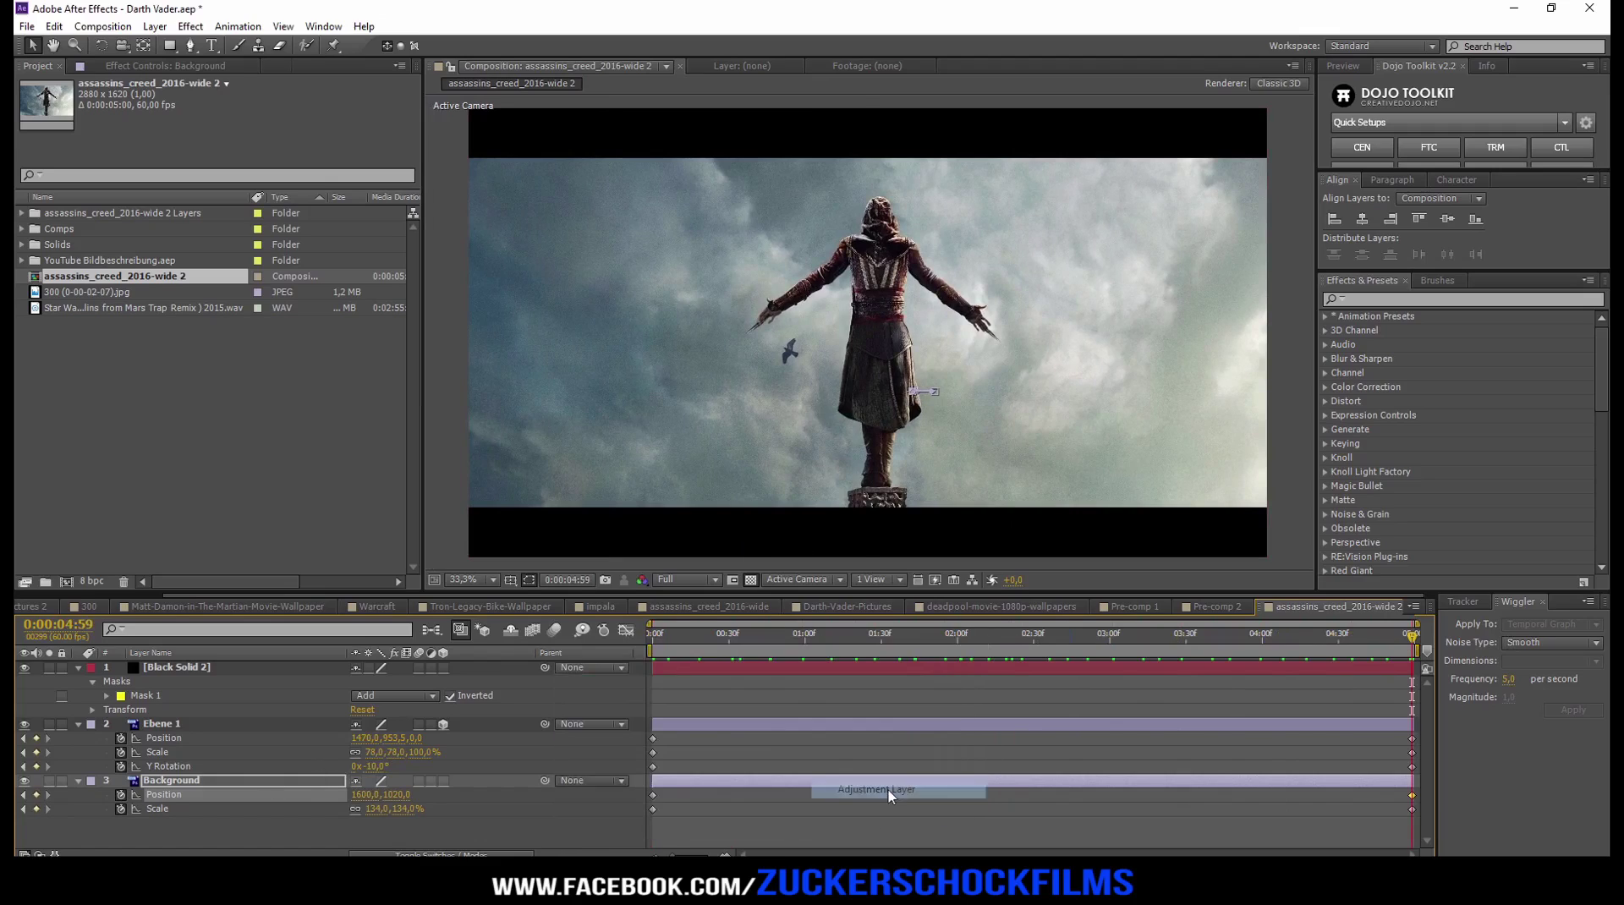
{"action": "left_click", "coordinate": [1383, 301]}
{"action": "type", "text": "looks"}
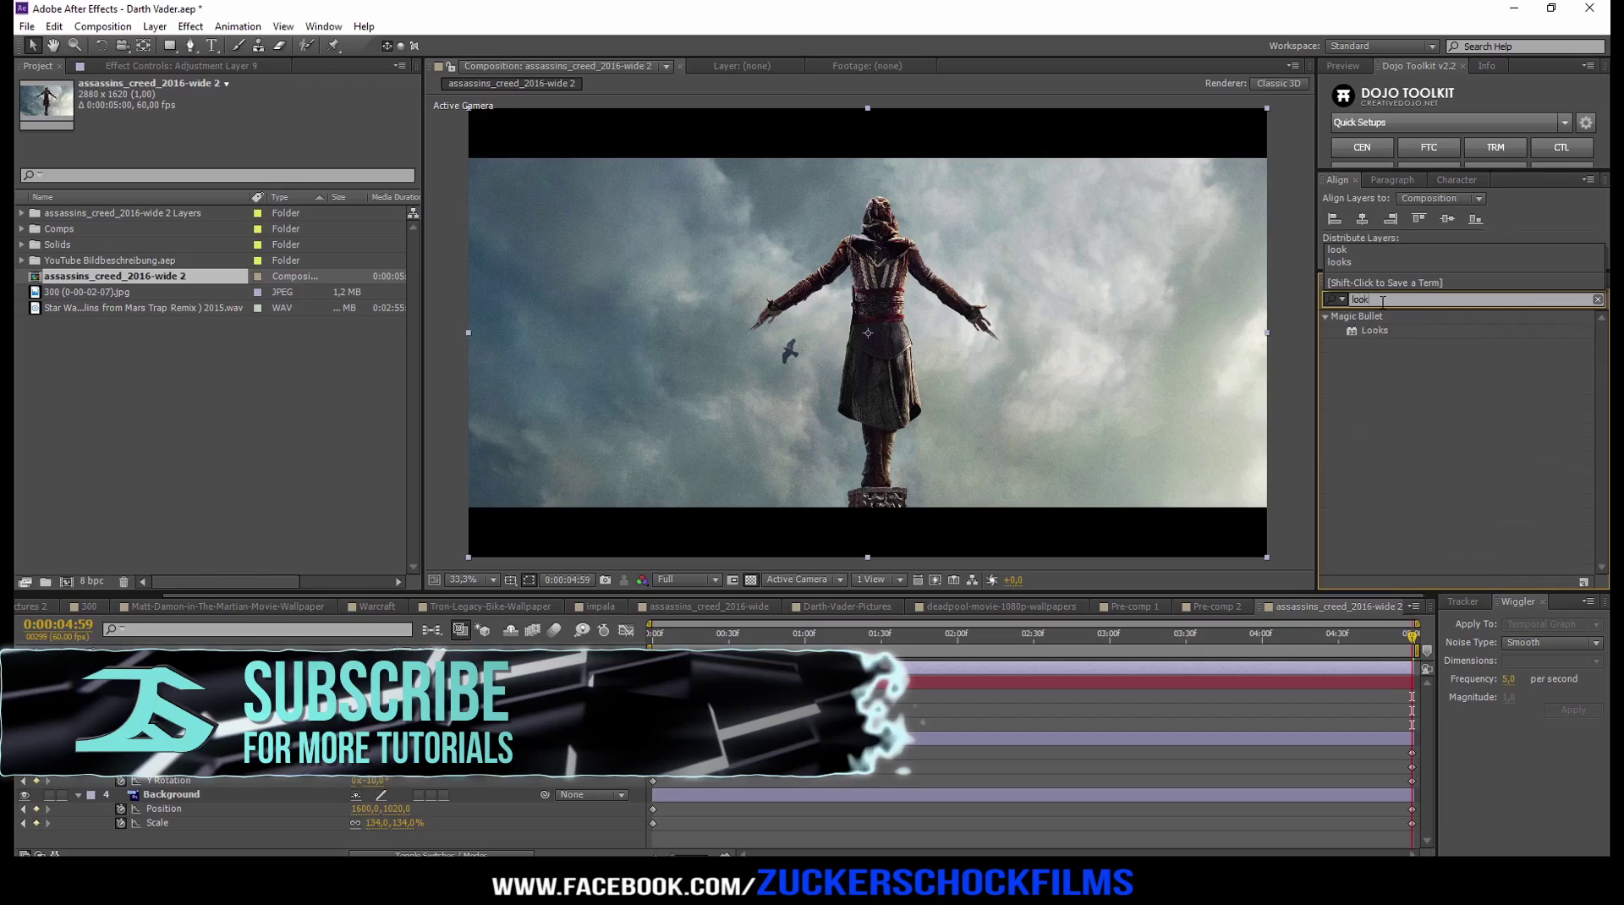